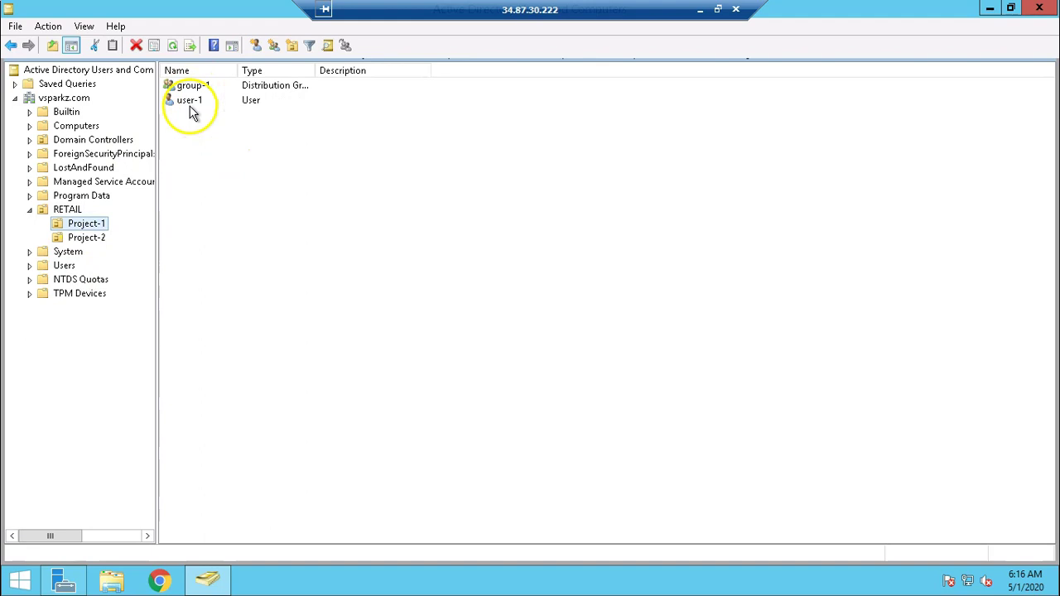
Check group-1's Members tab to confirm it contains user-1
{"action": "double_click", "coordinate": [191, 87]}
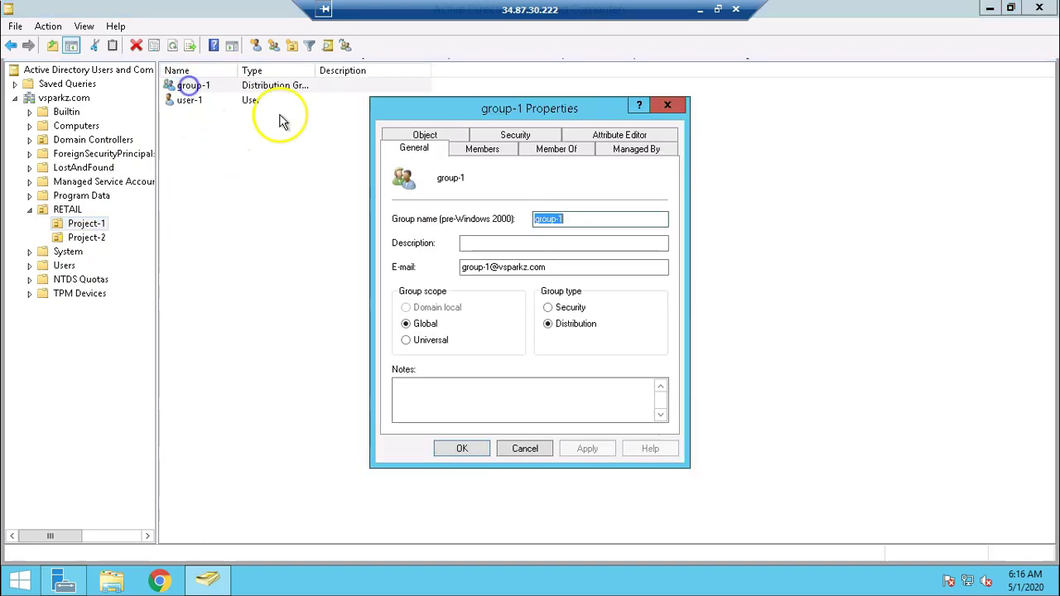
{"action": "left_click", "coordinate": [499, 151]}
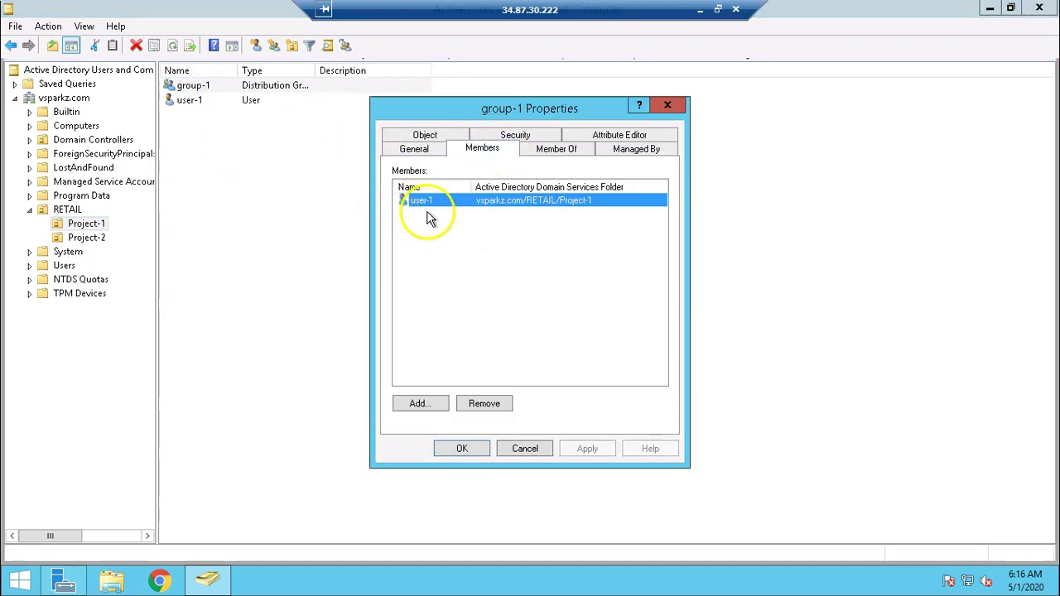
{"action": "left_click", "coordinate": [663, 105]}
Confirm group-2 in Project-2 contains user-2, then return to Google Admin in Chrome
{"action": "left_click", "coordinate": [78, 238]}
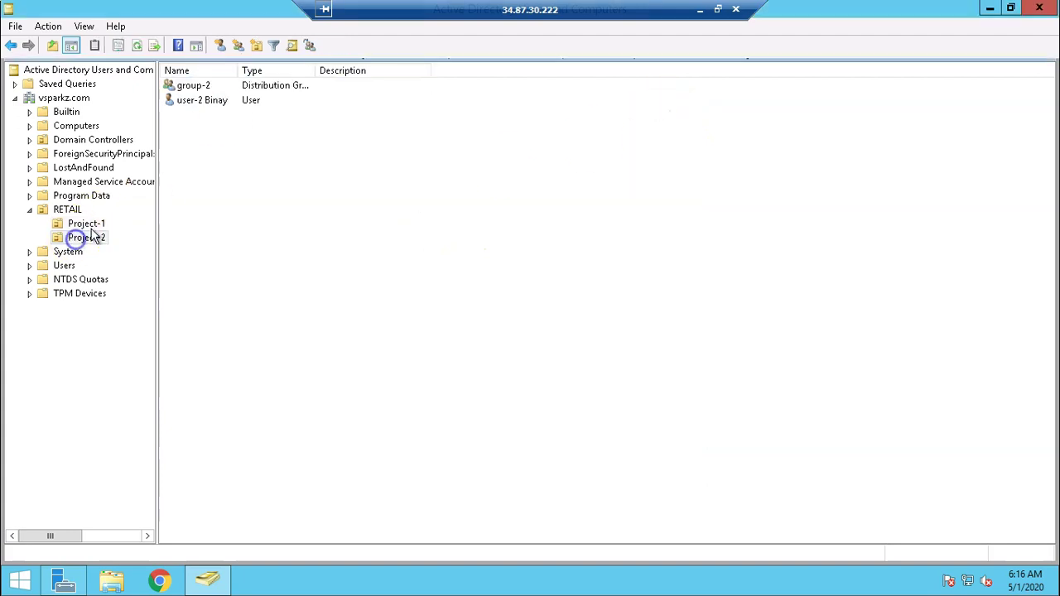
{"action": "double_click", "coordinate": [196, 88]}
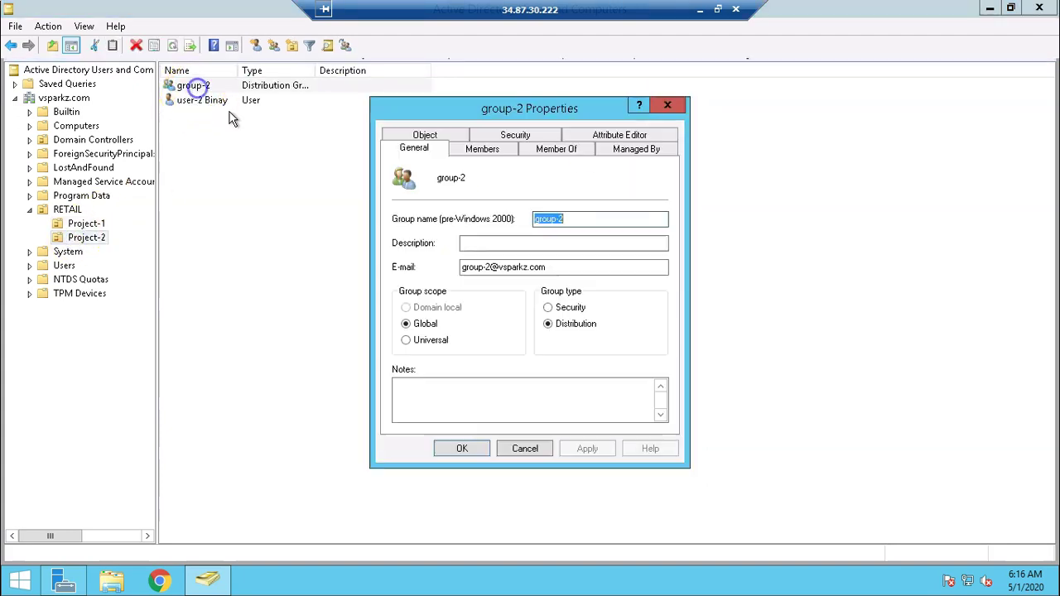
{"action": "left_click", "coordinate": [484, 151]}
{"action": "left_click", "coordinate": [669, 106]}
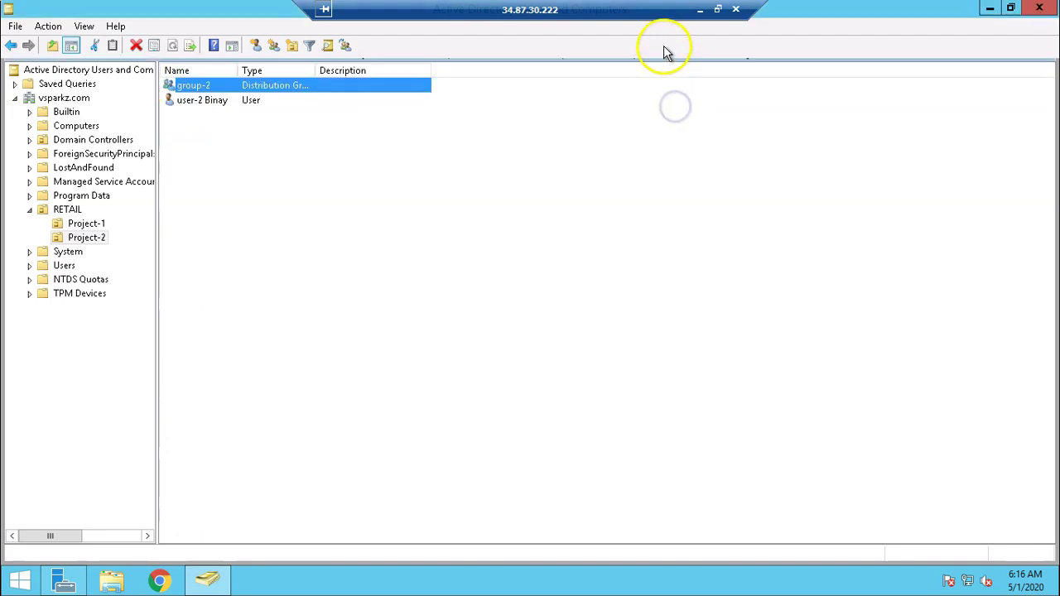
{"action": "left_click", "coordinate": [701, 12]}
{"action": "key", "text": "alt+Tab"}
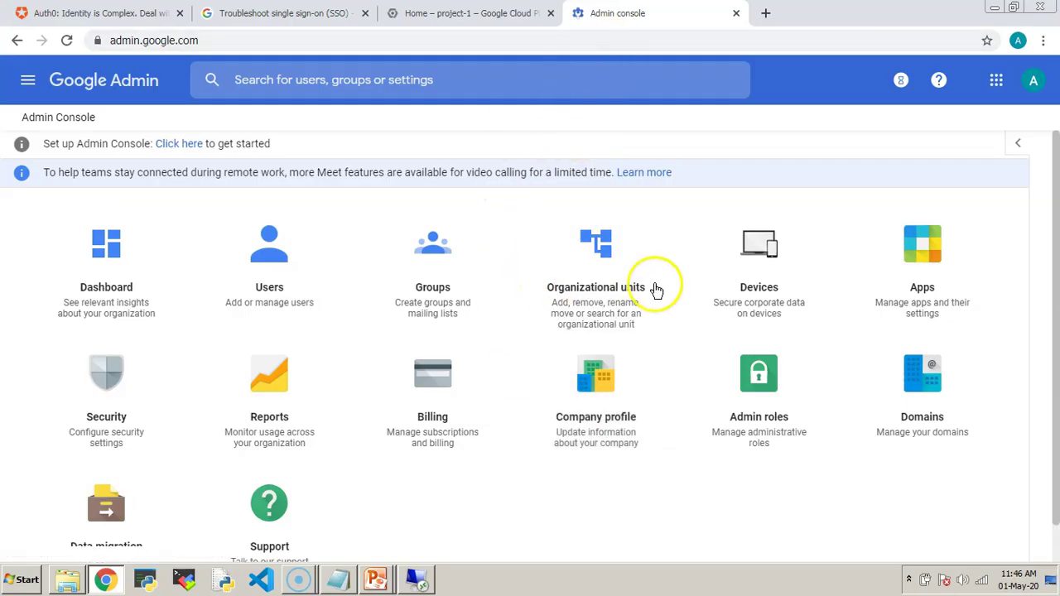
Review the RETAIL org unit's Project-1 and Project-2, then the synced groups list
{"action": "left_click", "coordinate": [617, 291]}
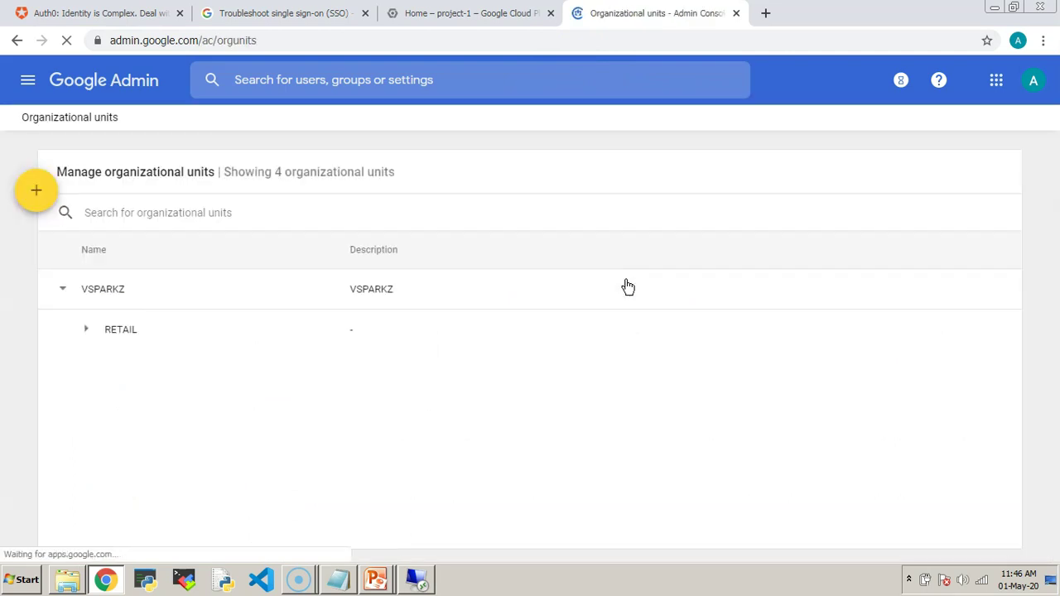
{"action": "left_click", "coordinate": [85, 329]}
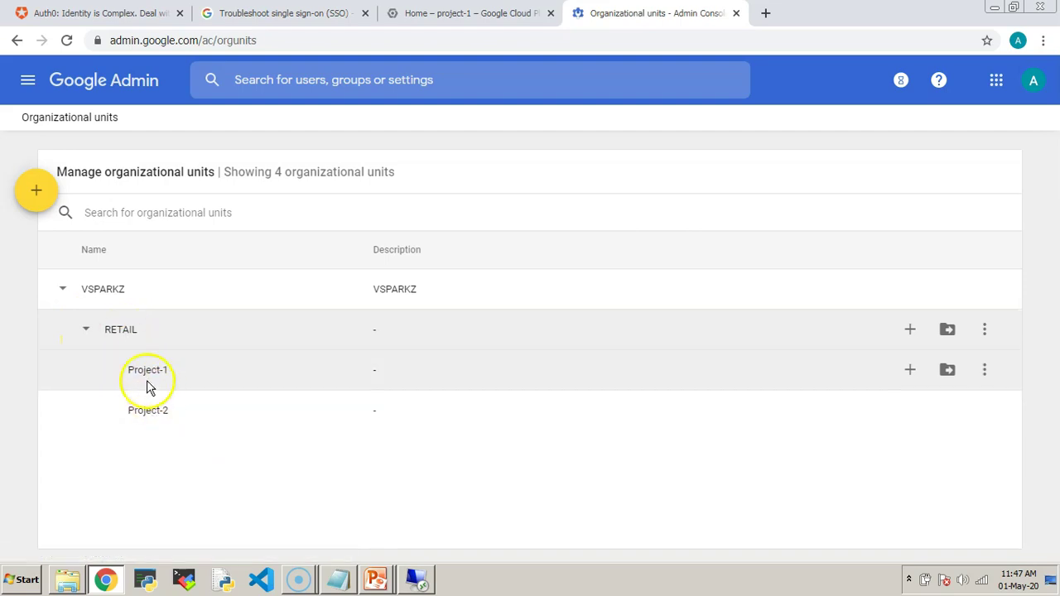
{"action": "left_click", "coordinate": [25, 80]}
{"action": "mouse_move", "coordinate": [83, 217]}
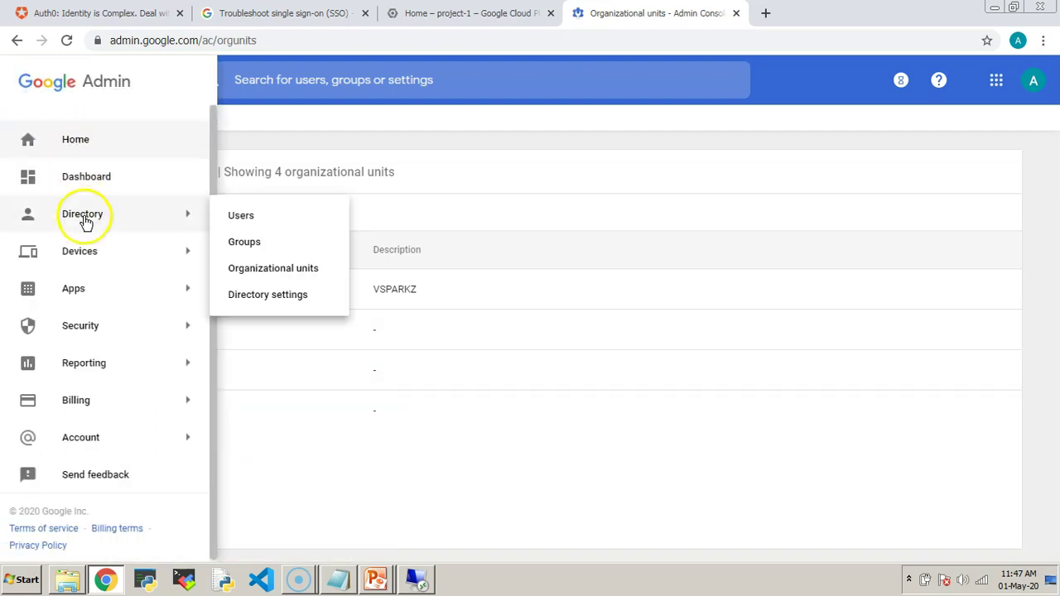
{"action": "left_click", "coordinate": [249, 244]}
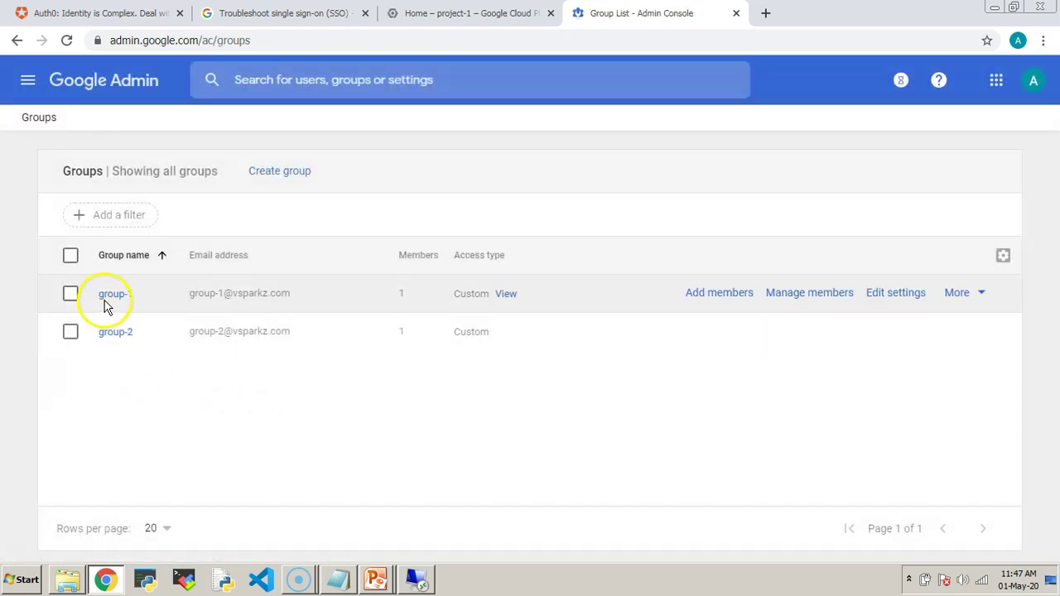
Open the Directory Users list showing user-1 and user-2
{"action": "left_click", "coordinate": [26, 80]}
{"action": "mouse_move", "coordinate": [77, 218]}
{"action": "left_click", "coordinate": [237, 215]}
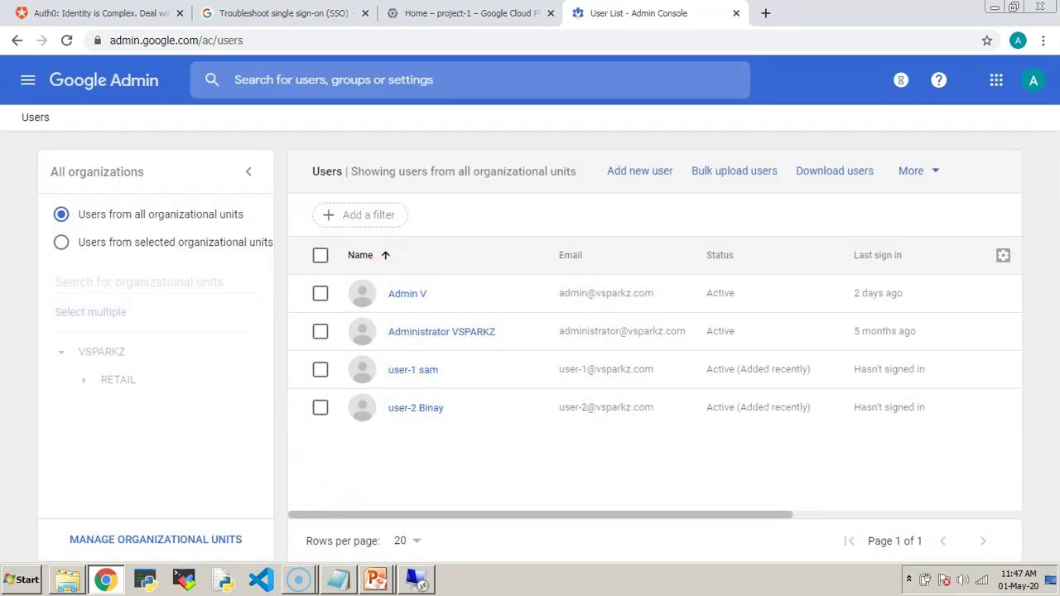
Open the IAM permissions page for project-1 in the Cloud console
{"action": "left_click", "coordinate": [451, 15]}
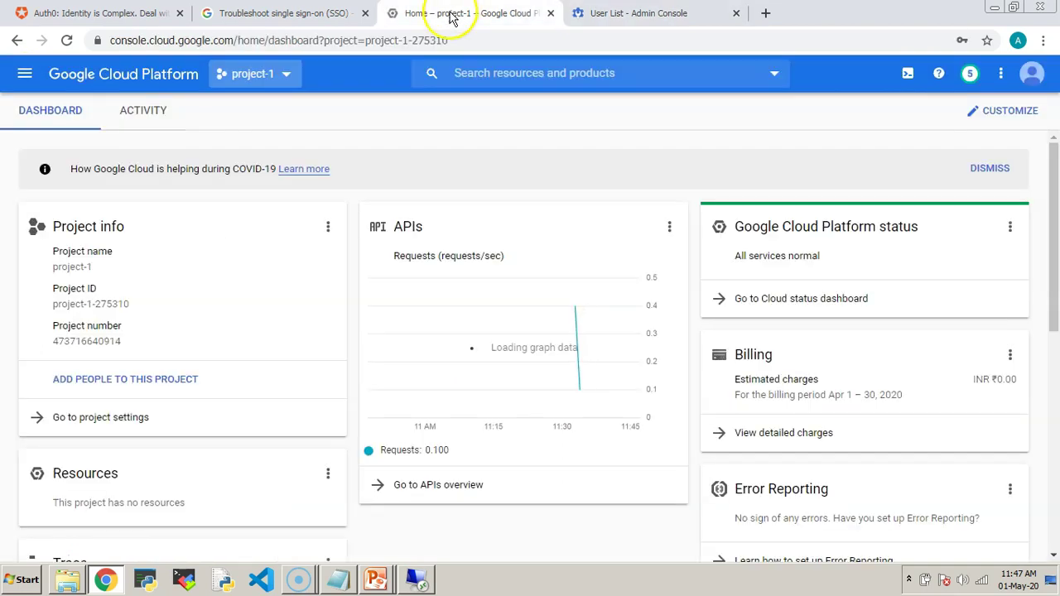
{"action": "left_click", "coordinate": [25, 74]}
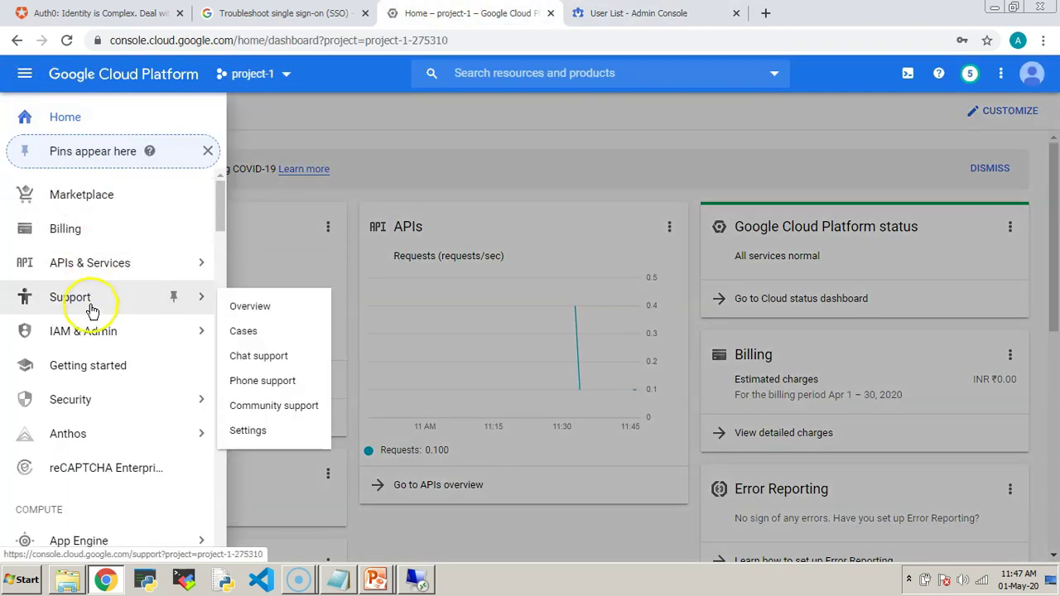
{"action": "mouse_move", "coordinate": [177, 332]}
{"action": "left_click", "coordinate": [249, 81]}
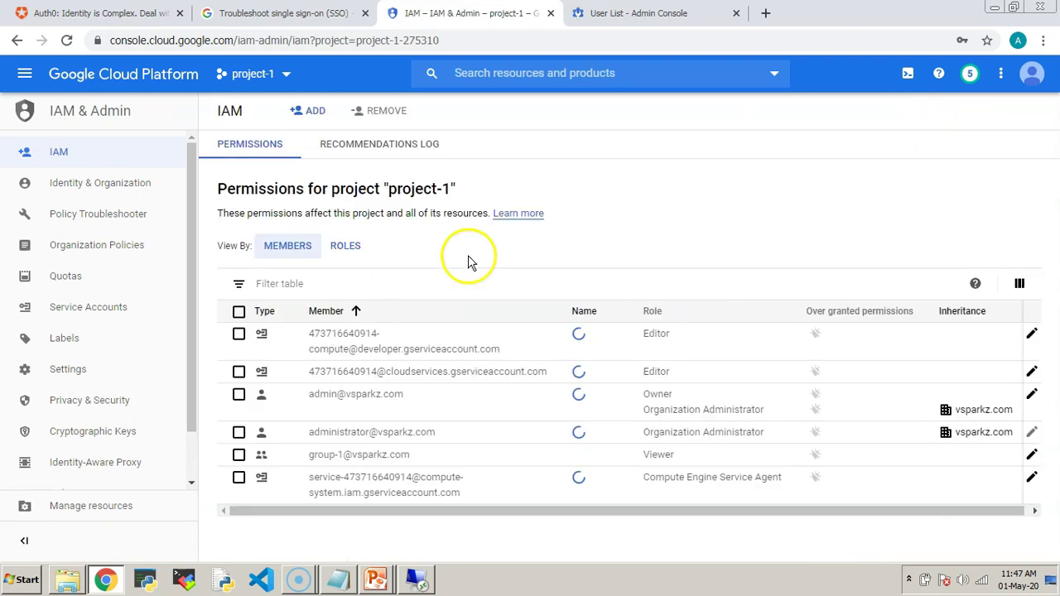
{"action": "scroll", "coordinate": [439, 414], "scroll_direction": "down", "scroll_amount": 2}
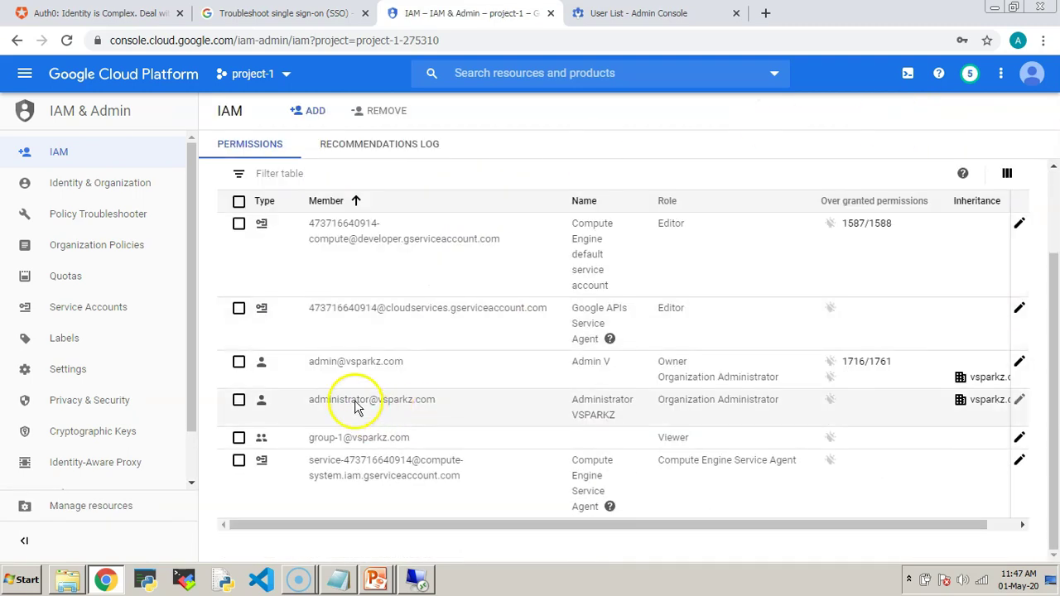
{"action": "left_click_drag", "start_coordinate": [419, 445], "coordinate": [260, 440]}
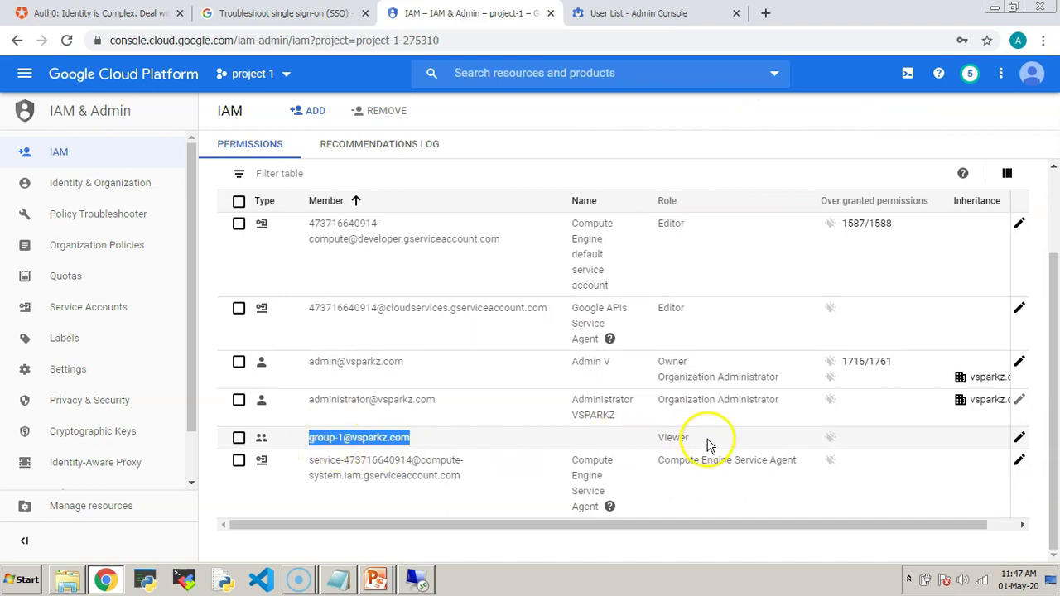
{"action": "left_click_drag", "start_coordinate": [707, 444], "coordinate": [641, 443]}
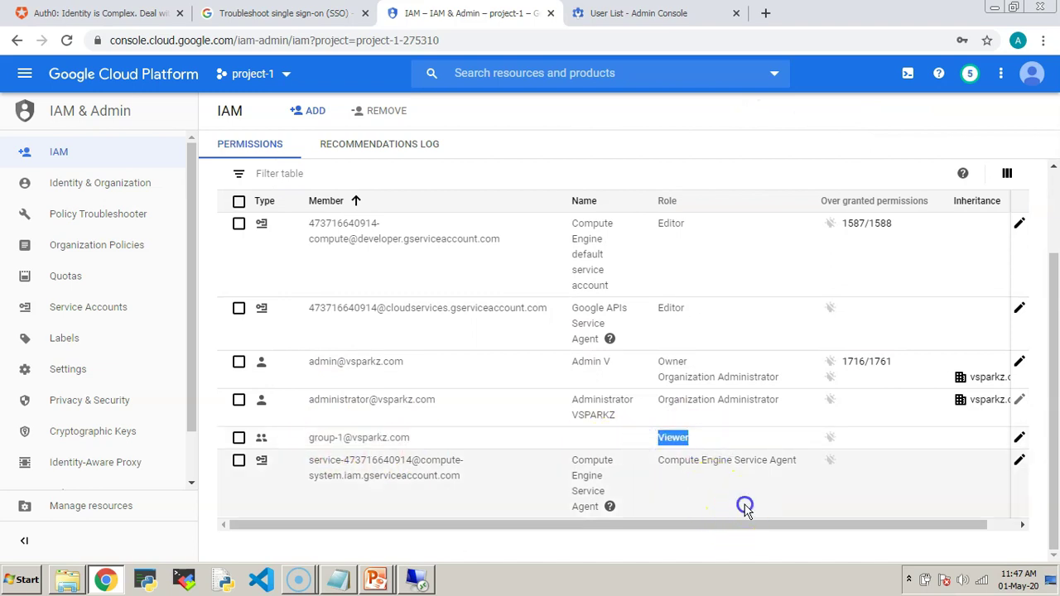
{"action": "key", "text": "alt+Tab"}
{"action": "key", "text": "alt+Tab"}
{"action": "left_click", "coordinate": [424, 203]}
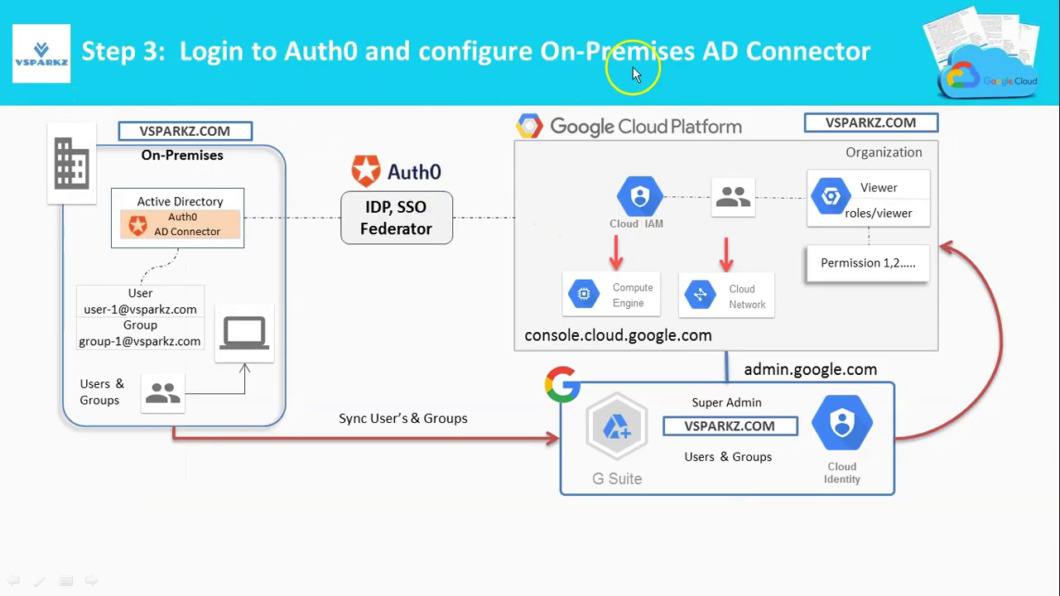
Switch from PowerPoint to Chrome's auth0.com tab
{"action": "key", "text": "alt+Tab"}
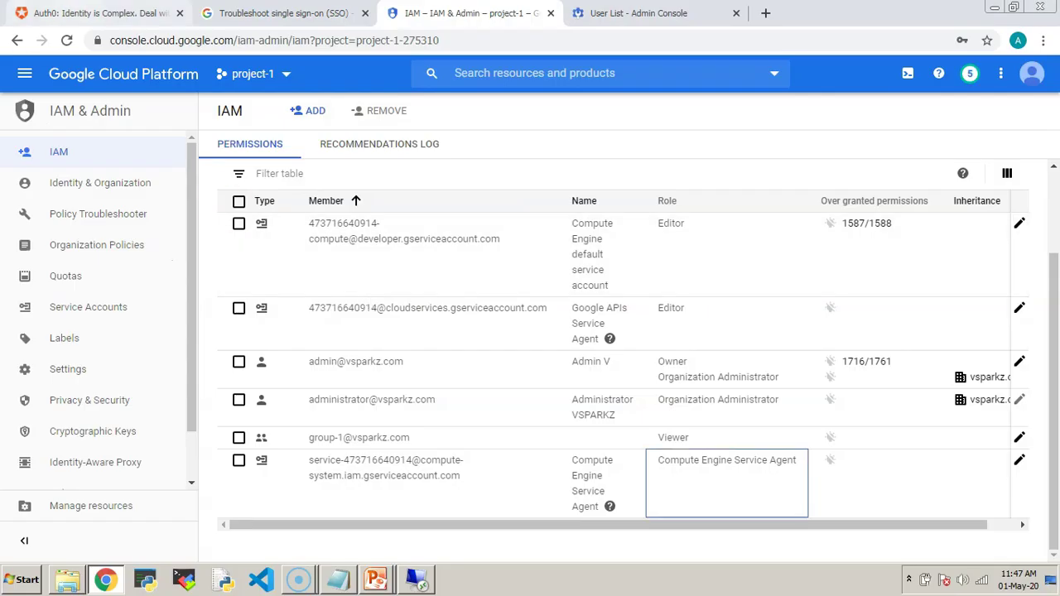
{"action": "left_click", "coordinate": [82, 14]}
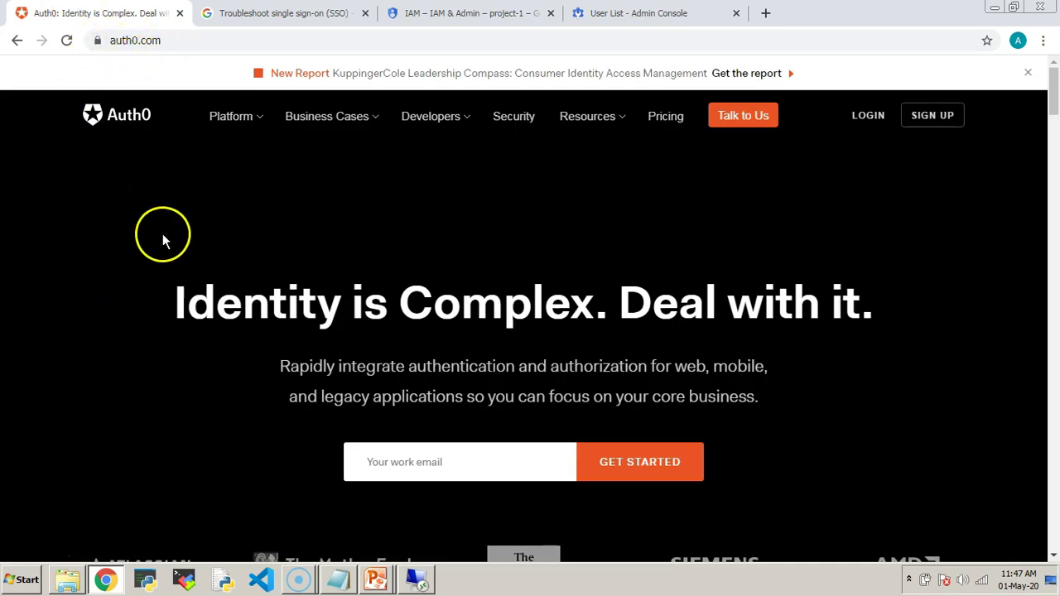
Log in to auth0.com using Log in with Google
{"action": "left_click", "coordinate": [867, 116]}
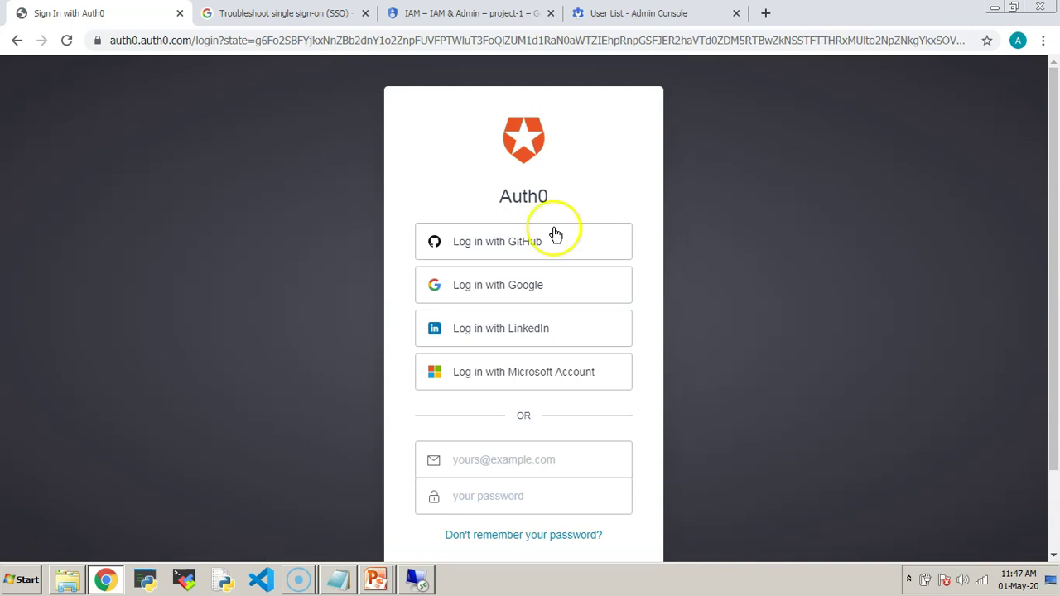
{"action": "left_click", "coordinate": [524, 288]}
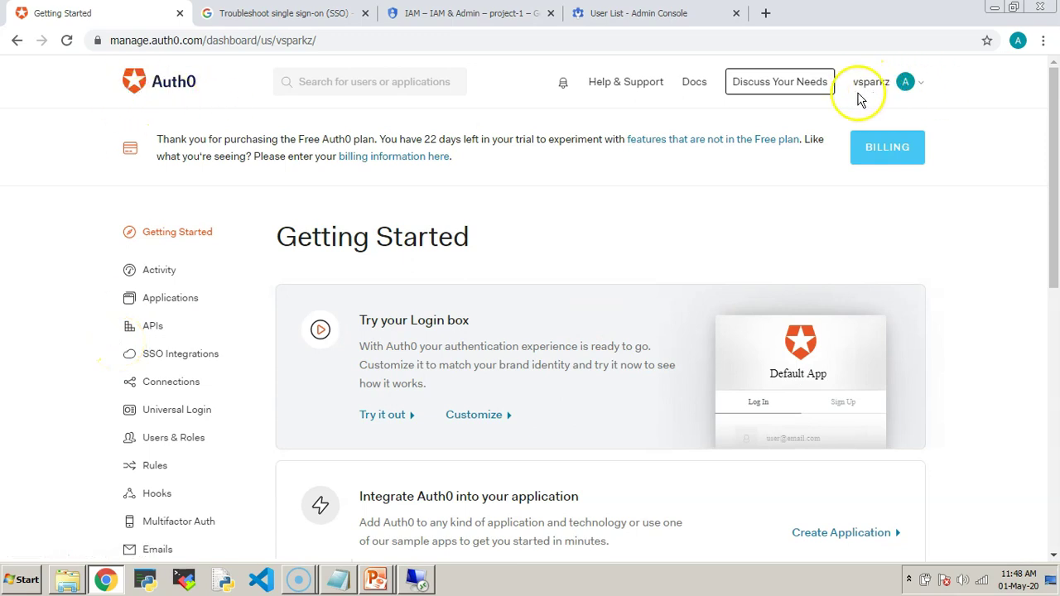
Start a new connection under Connections > Enterprise > Active Directory / LDAP
{"action": "scroll", "coordinate": [178, 319], "scroll_direction": "down", "scroll_amount": 1}
{"action": "left_click", "coordinate": [171, 306]}
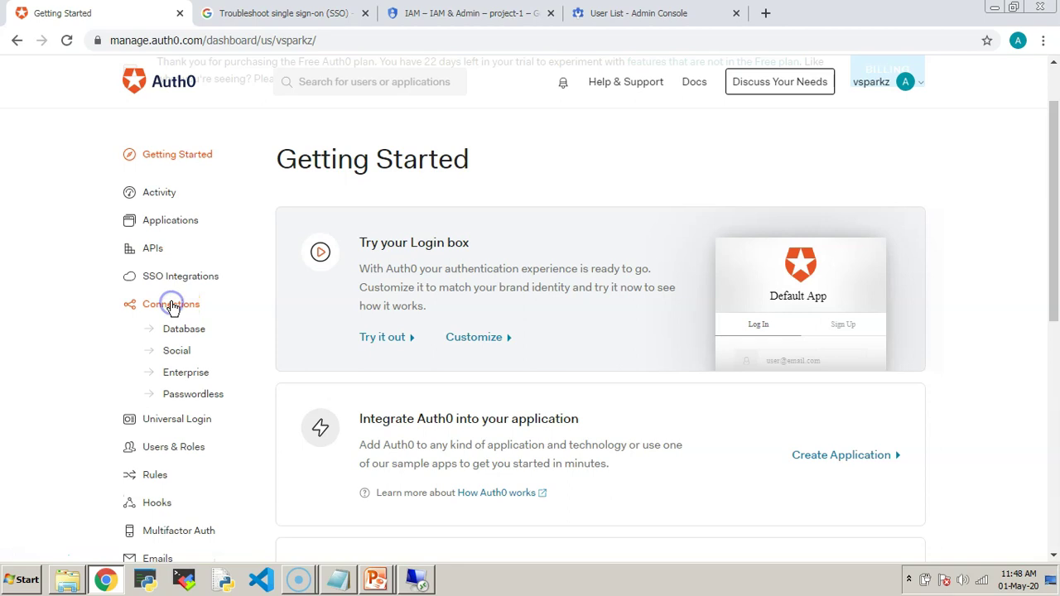
{"action": "left_click", "coordinate": [183, 375]}
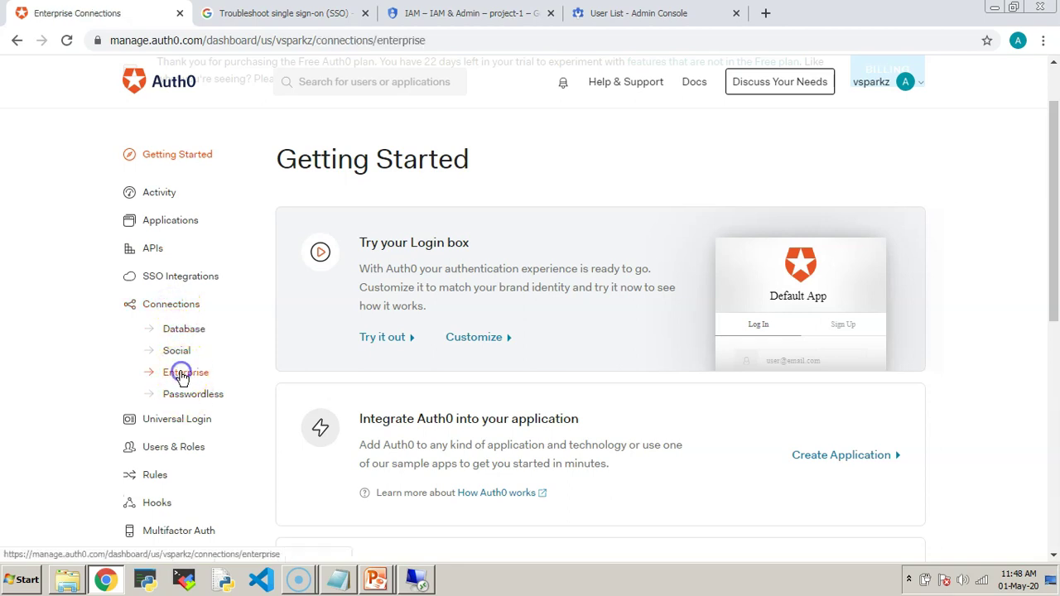
{"action": "scroll", "coordinate": [708, 346], "scroll_direction": "down", "scroll_amount": 2}
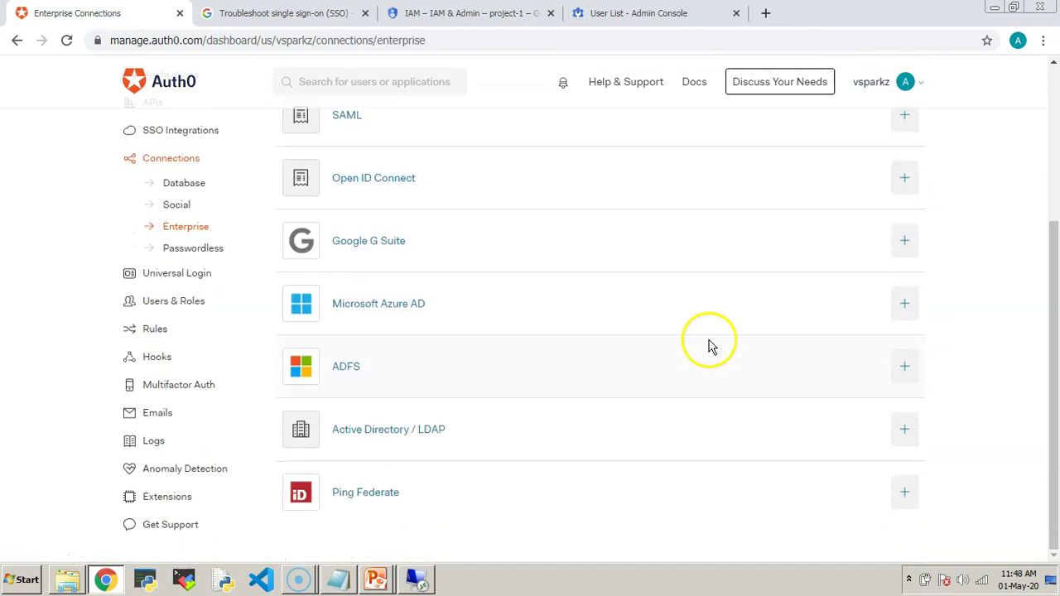
{"action": "left_click", "coordinate": [375, 431]}
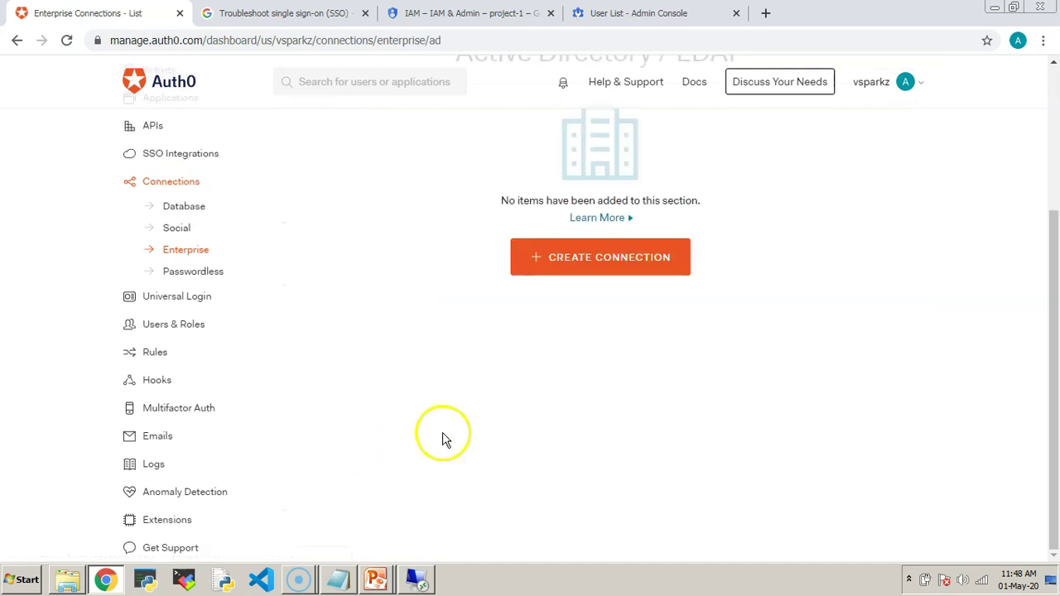
{"action": "scroll", "coordinate": [559, 399], "scroll_direction": "up", "scroll_amount": 2}
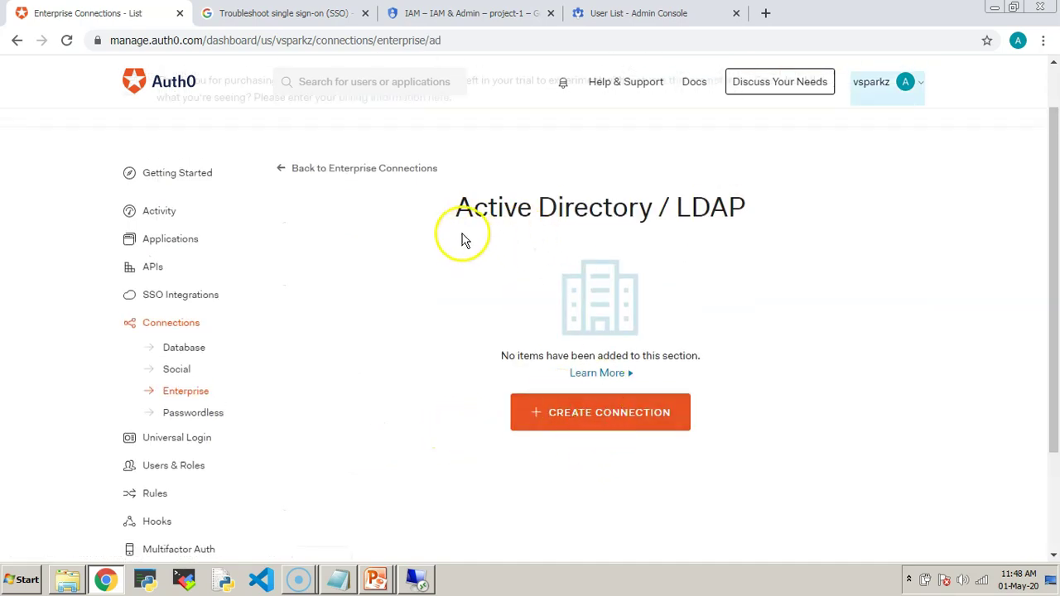
{"action": "left_click", "coordinate": [606, 416]}
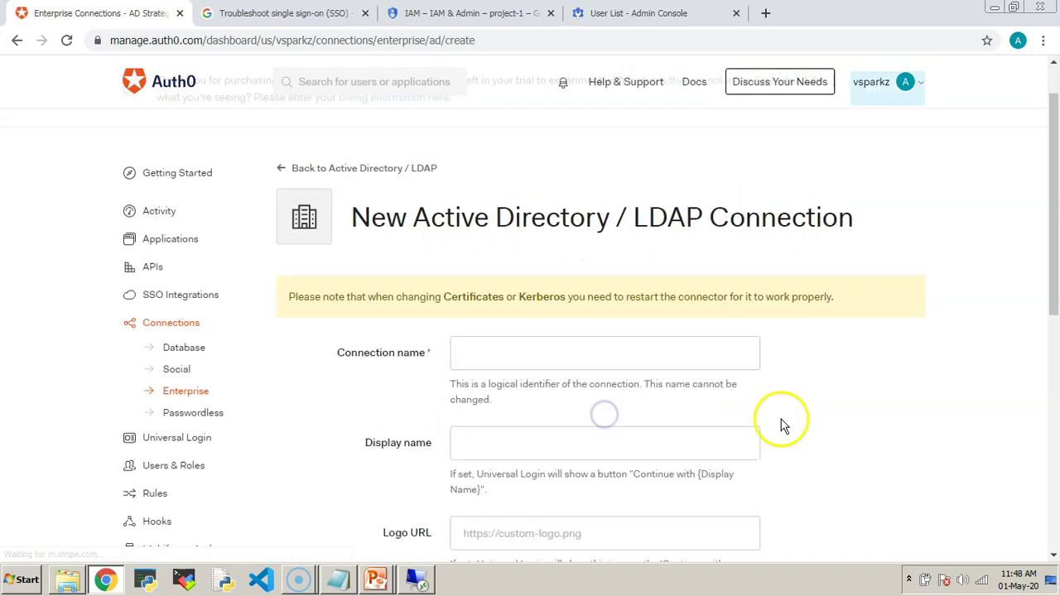
Name the connection on-prem-ad with IdP domain vsparkz.com and create it
{"action": "scroll", "coordinate": [759, 348], "scroll_direction": "down", "scroll_amount": 1}
{"action": "left_click", "coordinate": [509, 266]}
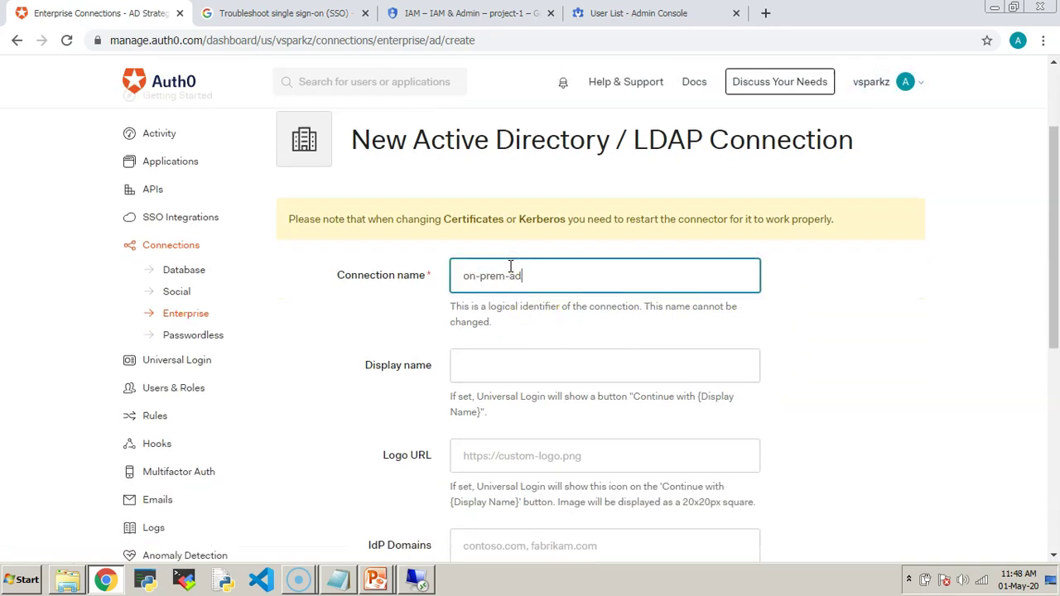
{"action": "scroll", "coordinate": [511, 273], "scroll_direction": "down", "scroll_amount": 2}
{"action": "left_click", "coordinate": [505, 405]}
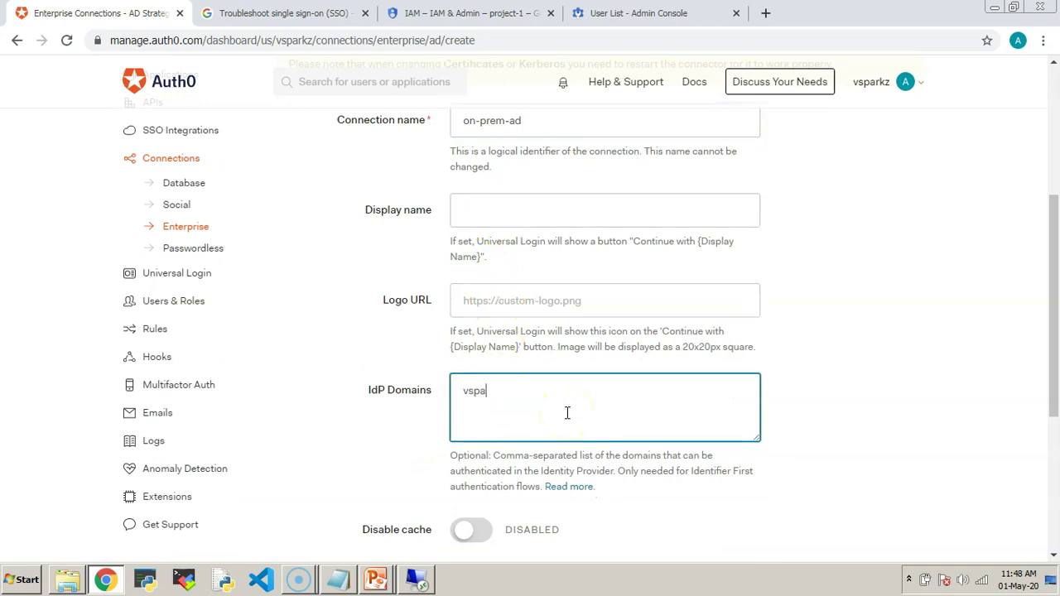
{"action": "scroll", "coordinate": [580, 448], "scroll_direction": "down", "scroll_amount": 4}
{"action": "left_click", "coordinate": [488, 520]}
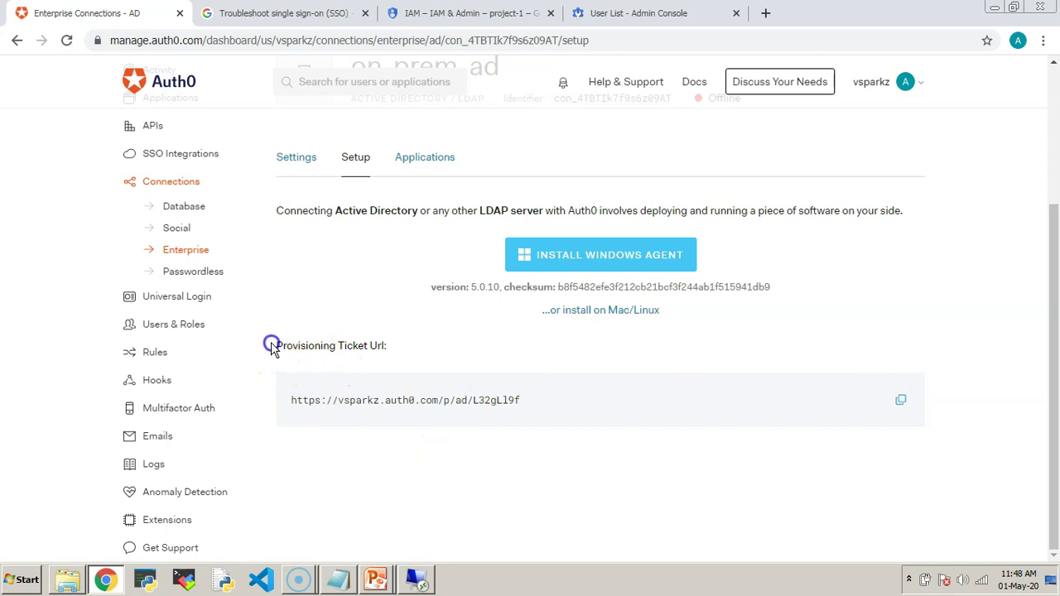
Paste the provisioning ticket URL under Ticket URL in Notepad, then download the Windows agent
{"action": "left_click_drag", "start_coordinate": [271, 346], "coordinate": [385, 343]}
{"action": "left_click", "coordinate": [902, 401]}
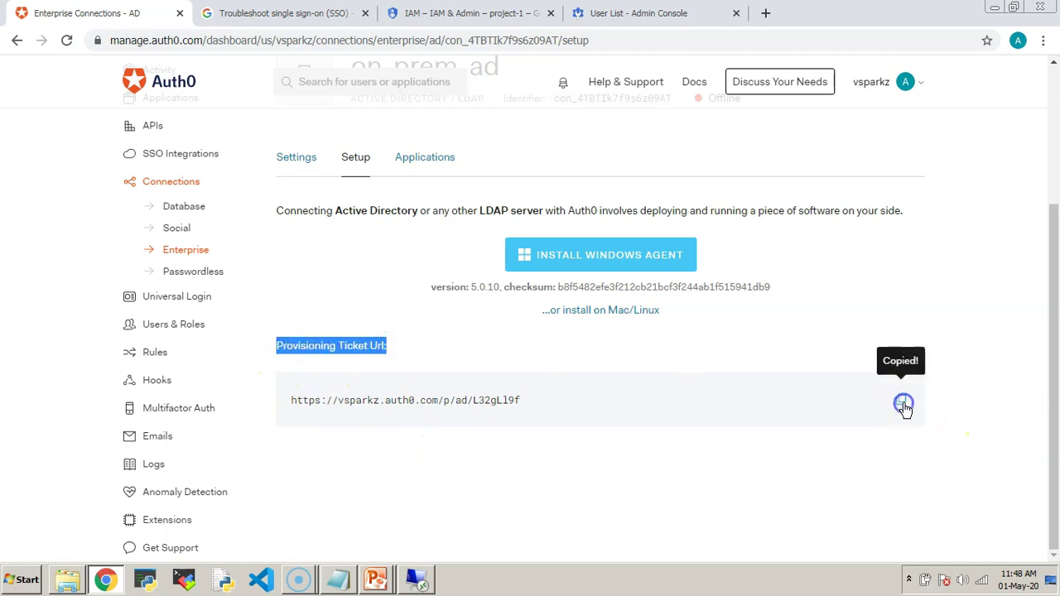
{"action": "left_click", "coordinate": [338, 582]}
{"action": "left_click", "coordinate": [220, 145]}
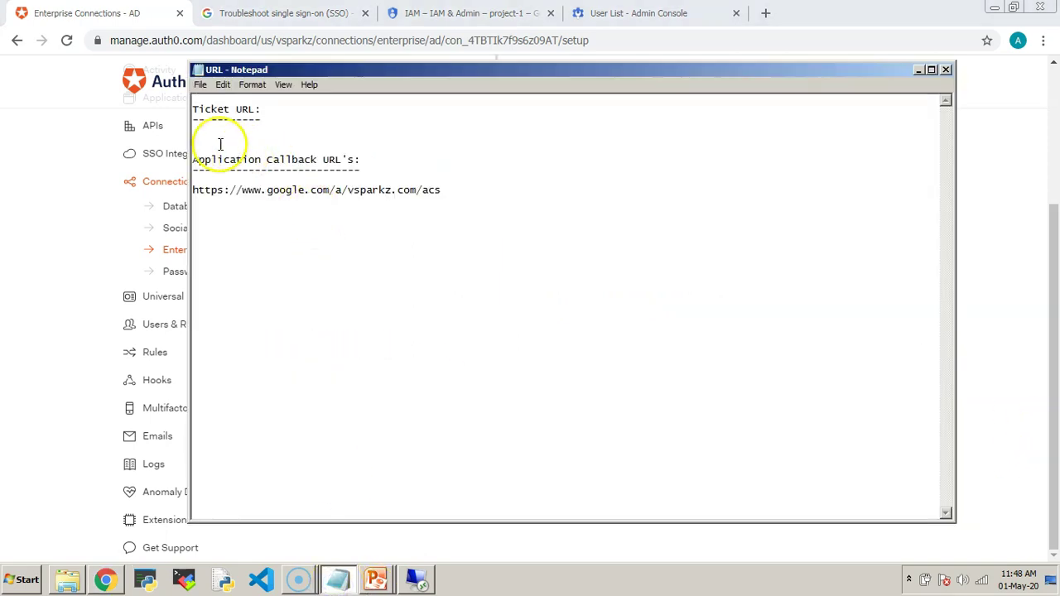
{"action": "key", "text": "ctrl+v"}
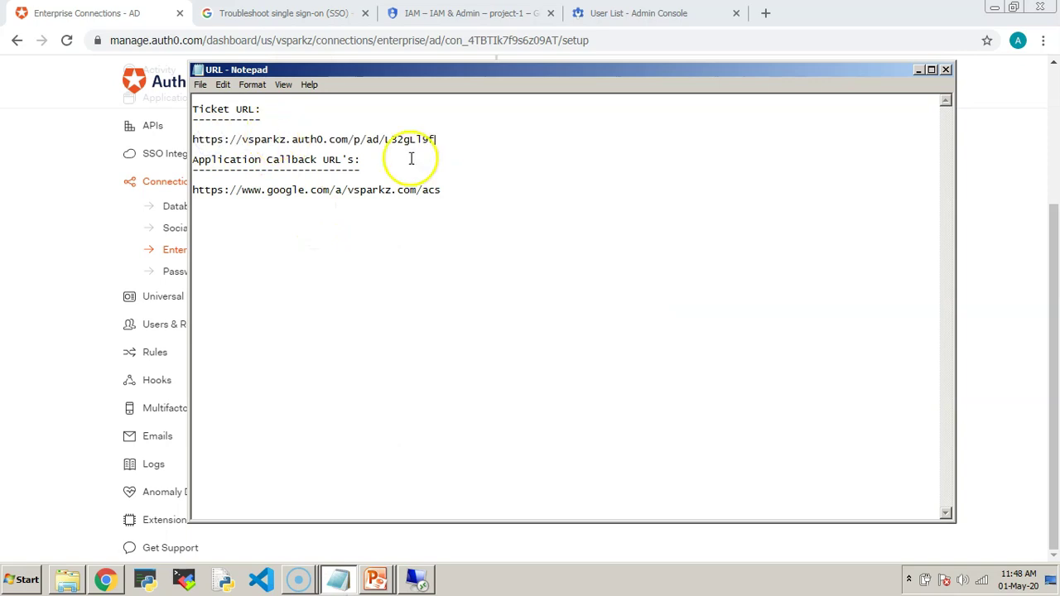
{"action": "left_click", "coordinate": [918, 71]}
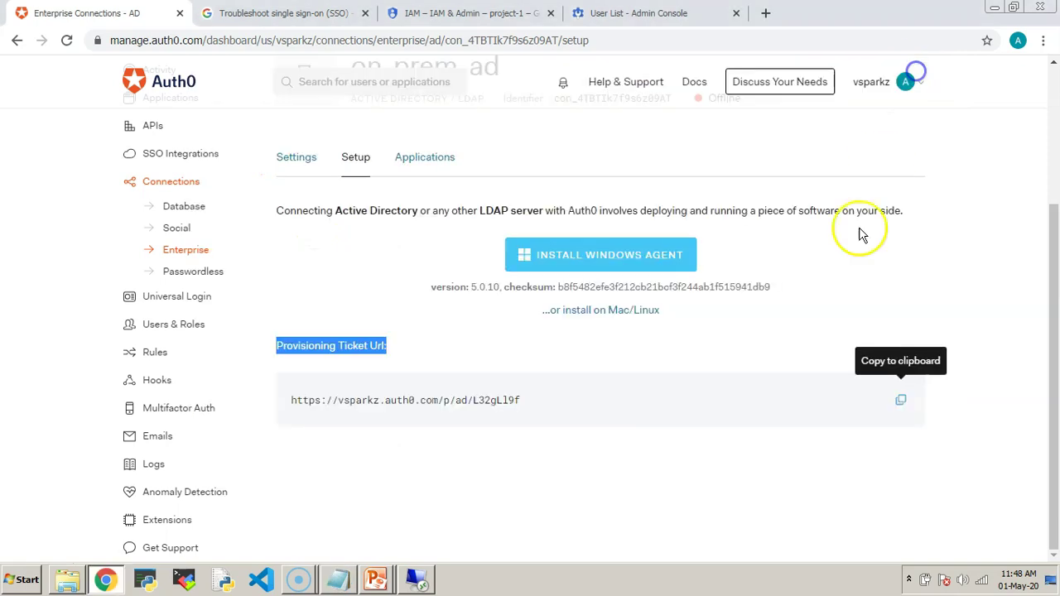
{"action": "left_click", "coordinate": [607, 253]}
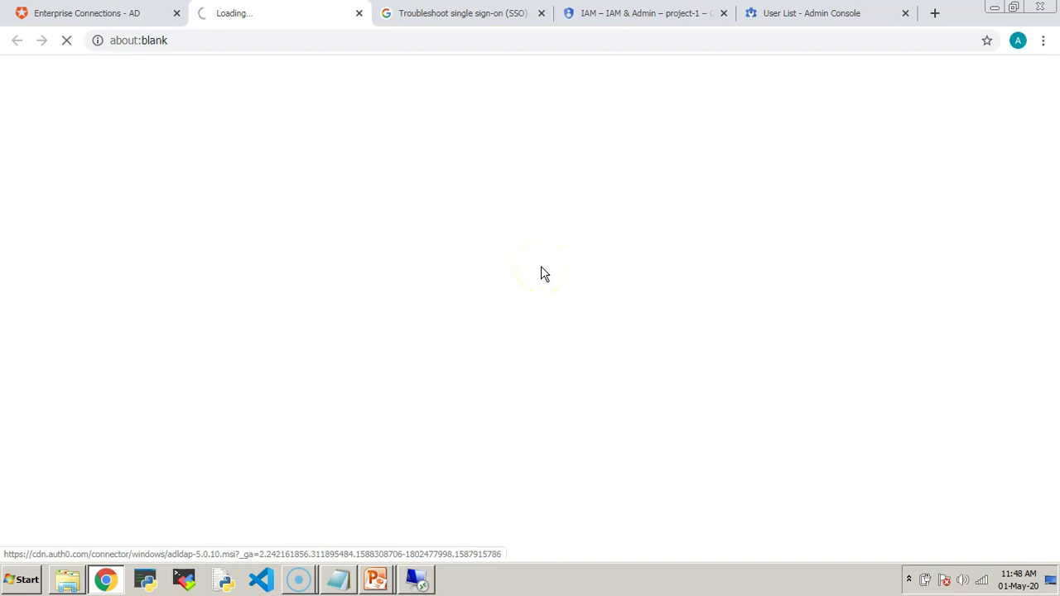
Cut the adldap-5.0.10 installer from Downloads and switch to the Remote Desktop session
{"action": "left_click", "coordinate": [160, 542]}
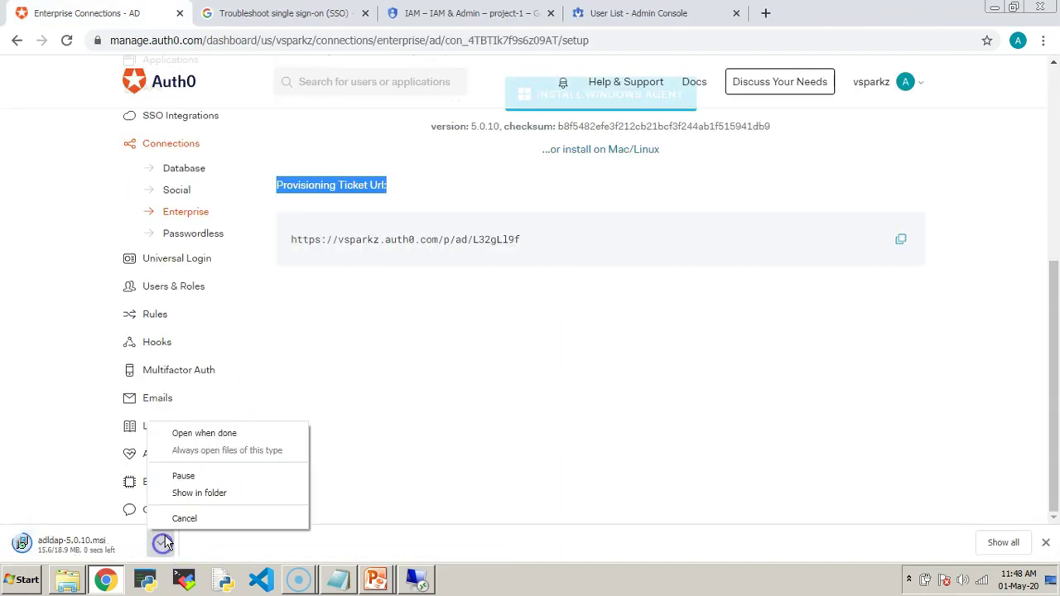
{"action": "left_click", "coordinate": [191, 496]}
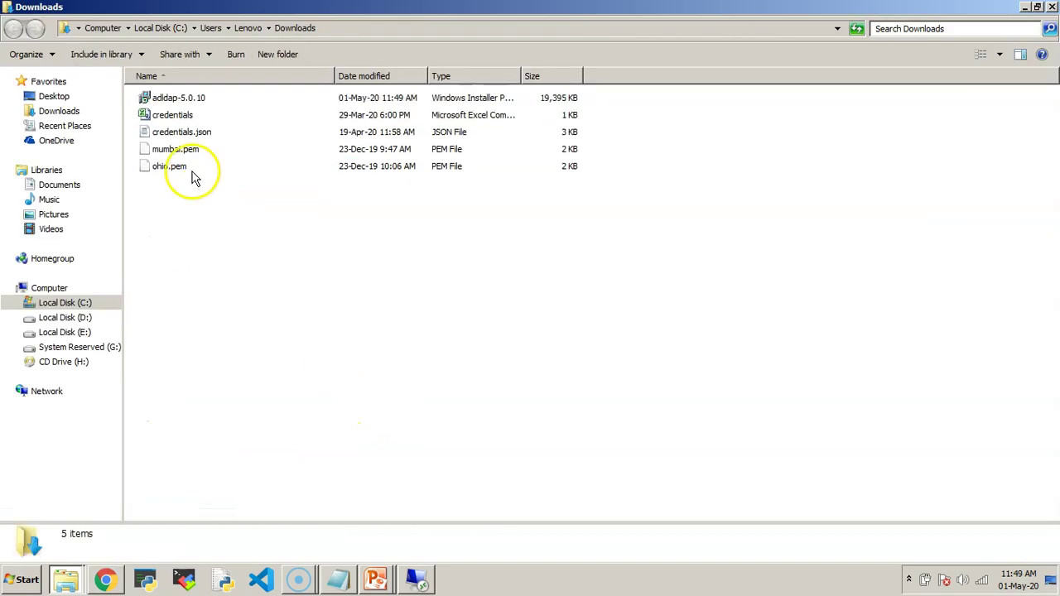
{"action": "left_click", "coordinate": [175, 99]}
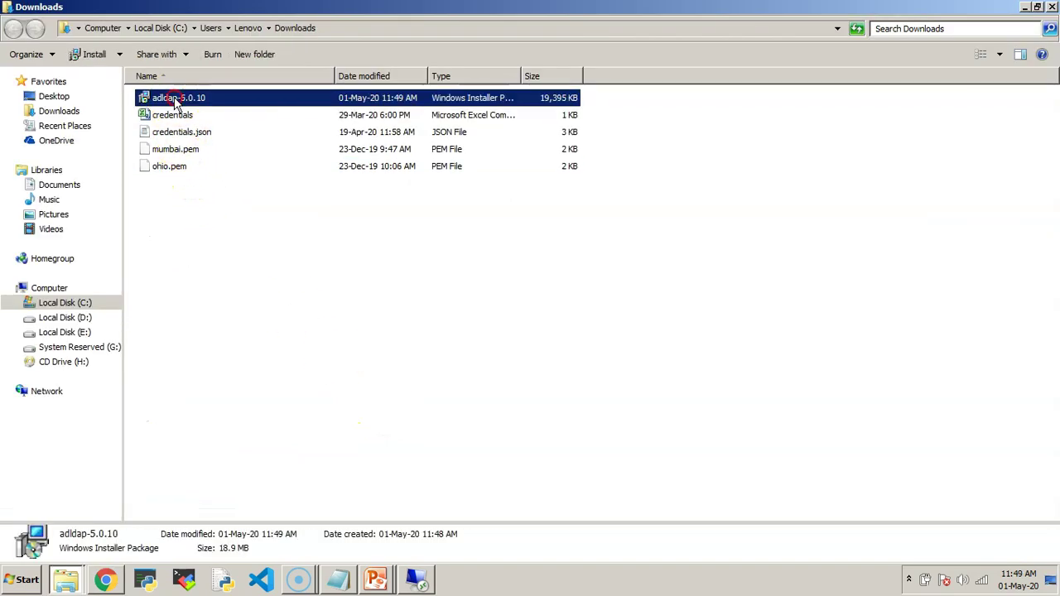
{"action": "right_click", "coordinate": [175, 100]}
{"action": "left_click", "coordinate": [201, 394]}
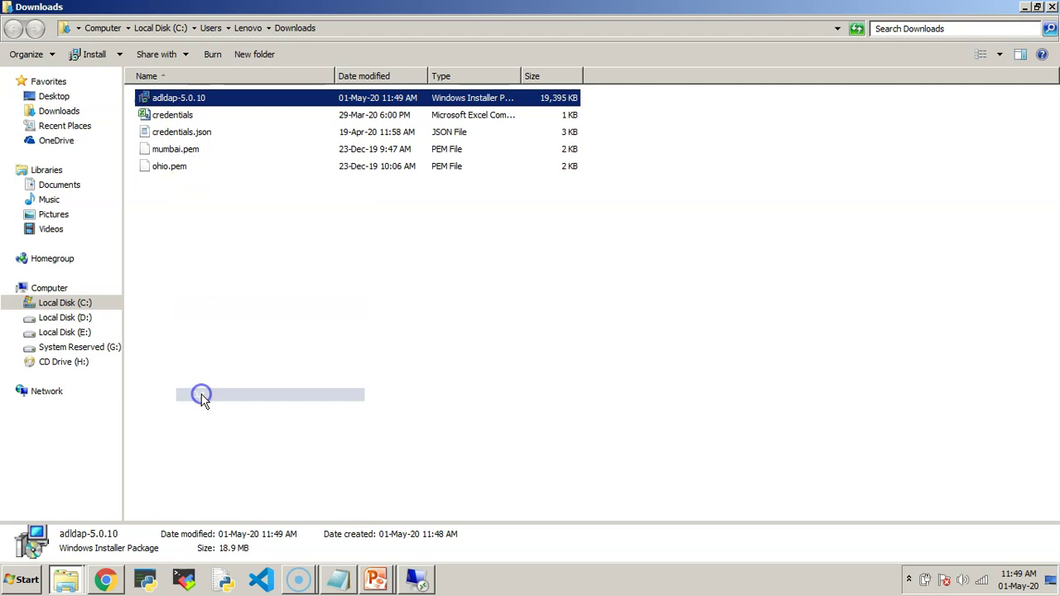
{"action": "left_click", "coordinate": [343, 410]}
{"action": "key", "text": "alt+Tab"}
{"action": "key", "text": "alt+Tab"}
{"action": "key", "text": "alt+Tab"}
{"action": "key", "text": "alt+Tab"}
{"action": "key", "text": "alt+Tab"}
{"action": "key", "text": "alt+Tab"}
{"action": "key", "text": "alt+Tab"}
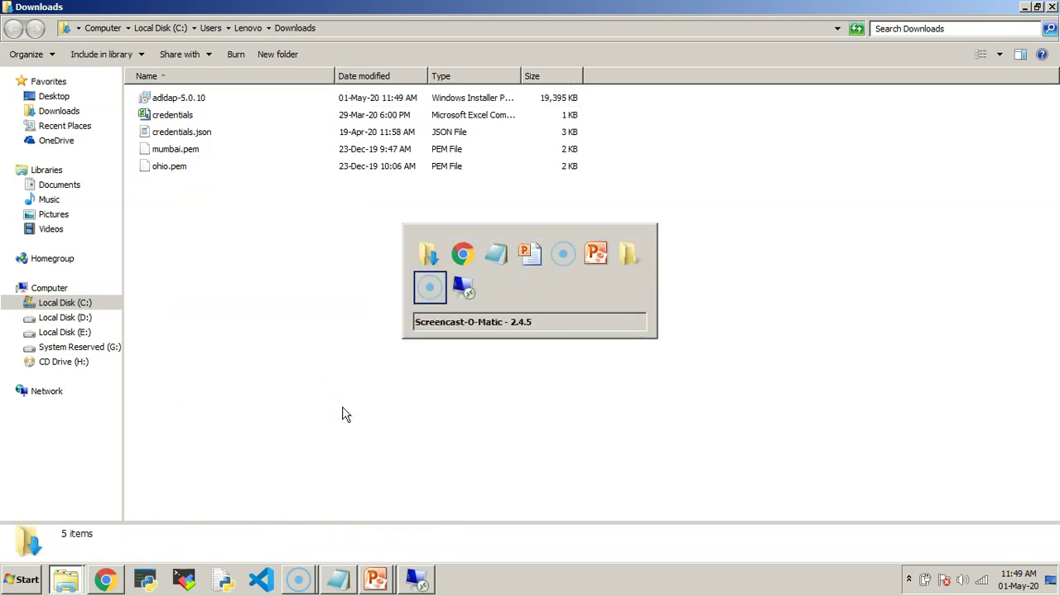
{"action": "key", "text": "alt+Tab"}
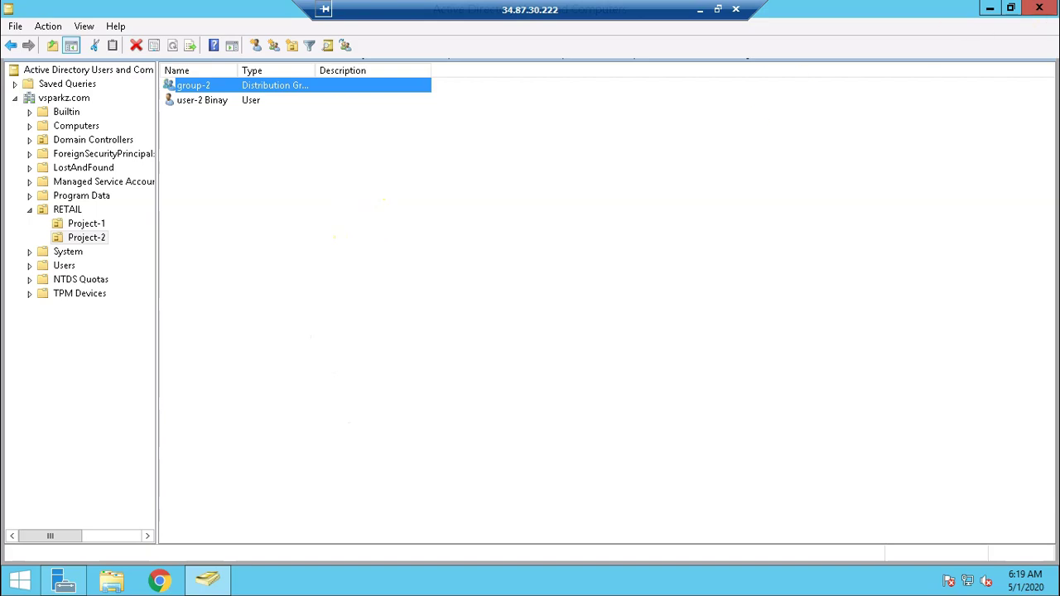
Minimize Active Directory Users and Computers and run adldap-5.0.10 from the remote desktop
{"action": "left_click", "coordinate": [990, 8]}
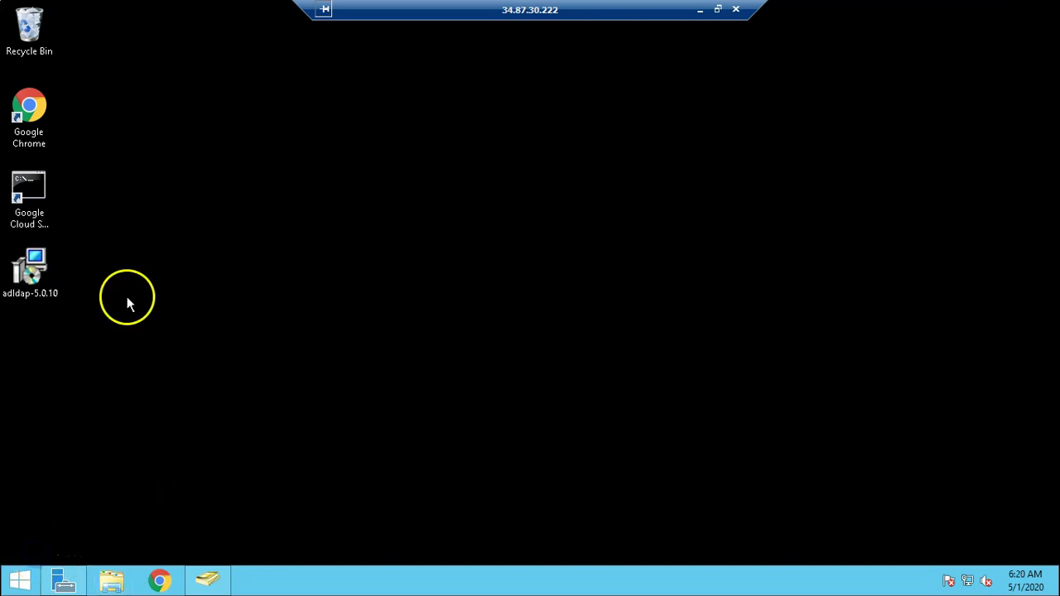
{"action": "double_click", "coordinate": [29, 274]}
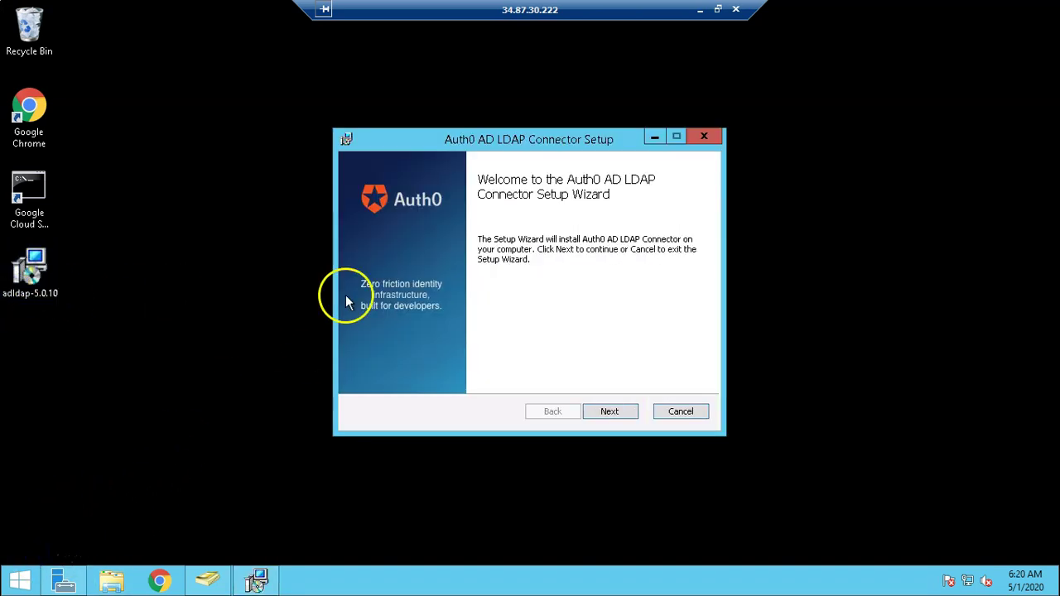
Accept the MIT licence, keep the default folder, and install the Auth0 AD LDAP Connector
{"action": "left_click", "coordinate": [612, 410]}
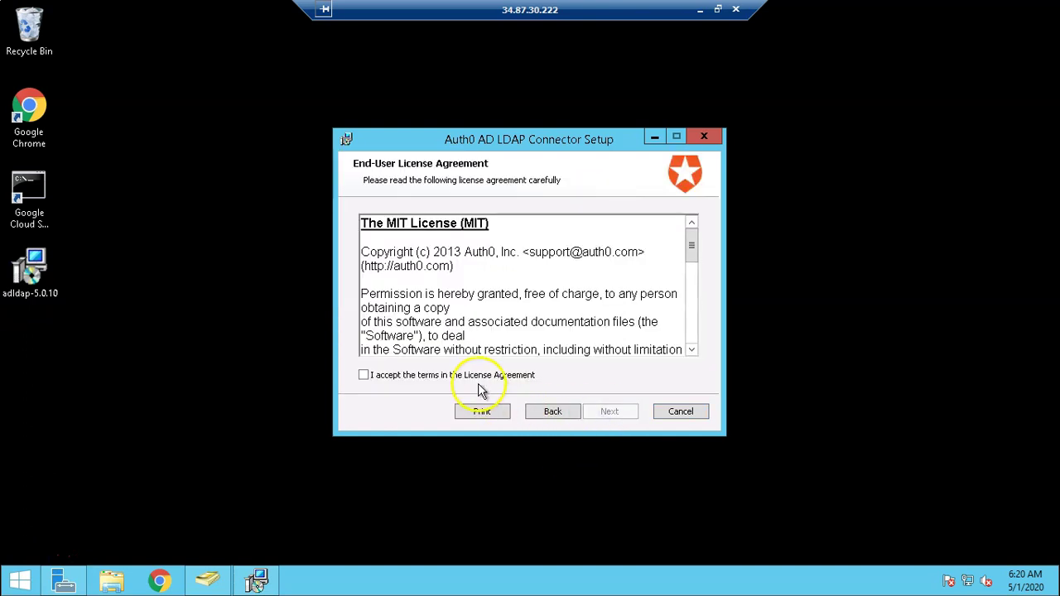
{"action": "left_click", "coordinate": [478, 379]}
{"action": "left_click", "coordinate": [605, 414]}
{"action": "left_click", "coordinate": [600, 411]}
{"action": "left_click", "coordinate": [600, 412]}
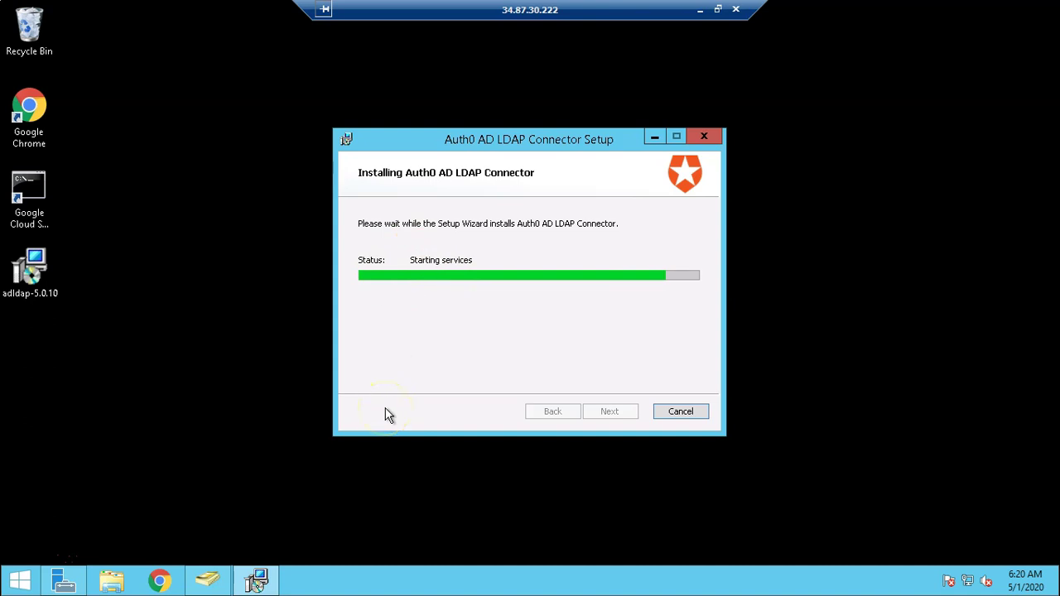
{"action": "left_click", "coordinate": [605, 414]}
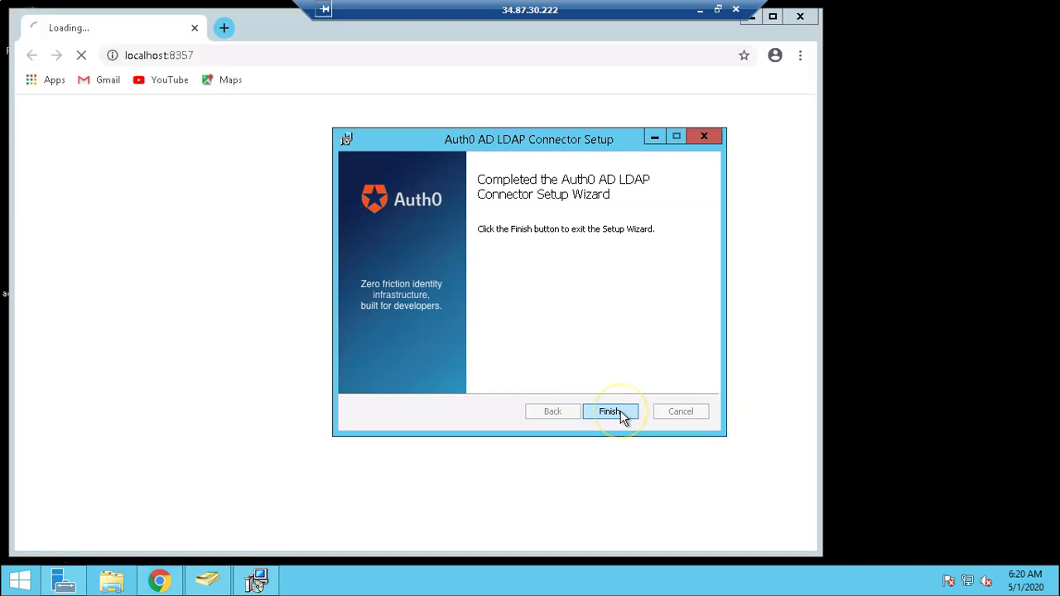
Copy the saved provisioning ticket URL from the Notepad notes
{"action": "left_click_drag", "start_coordinate": [155, 304], "coordinate": [209, 305]}
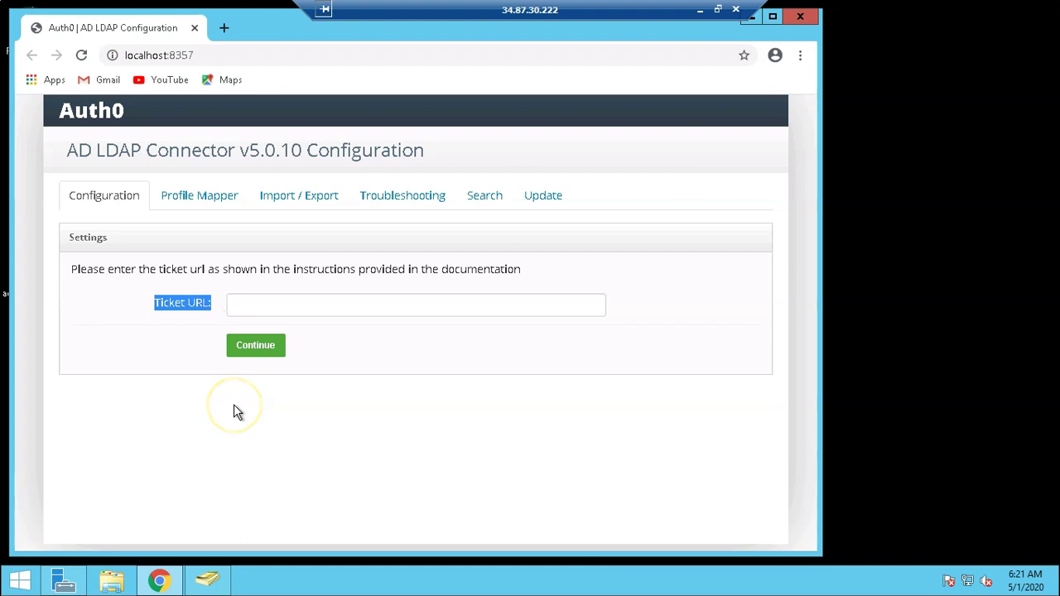
{"action": "left_click", "coordinate": [700, 9]}
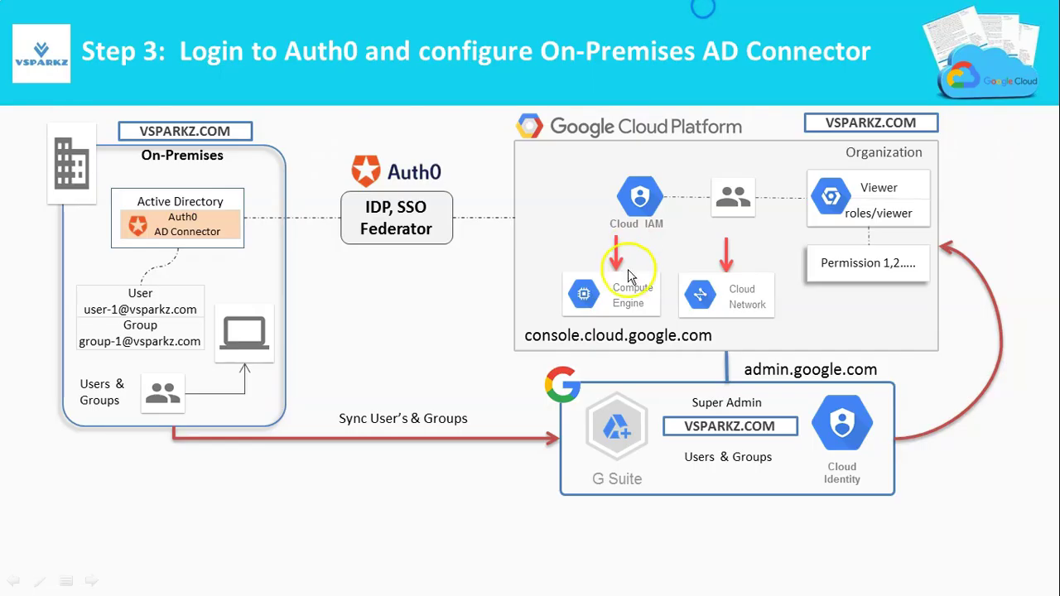
{"action": "key", "text": "alt+Tab"}
{"action": "key", "text": "alt+Tab"}
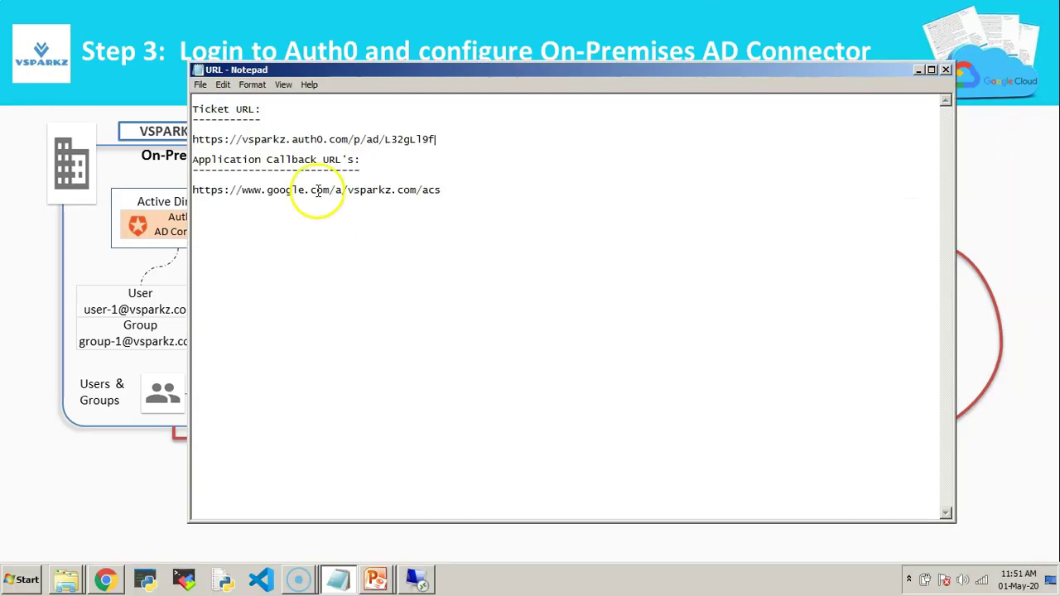
{"action": "left_click_drag", "start_coordinate": [446, 139], "coordinate": [193, 139]}
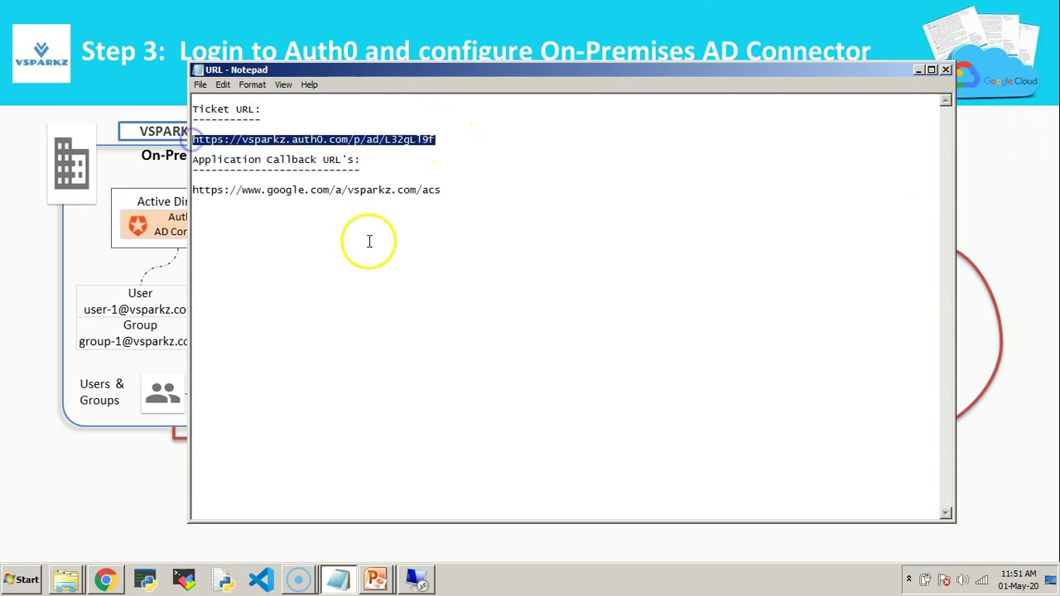
{"action": "left_click", "coordinate": [917, 70]}
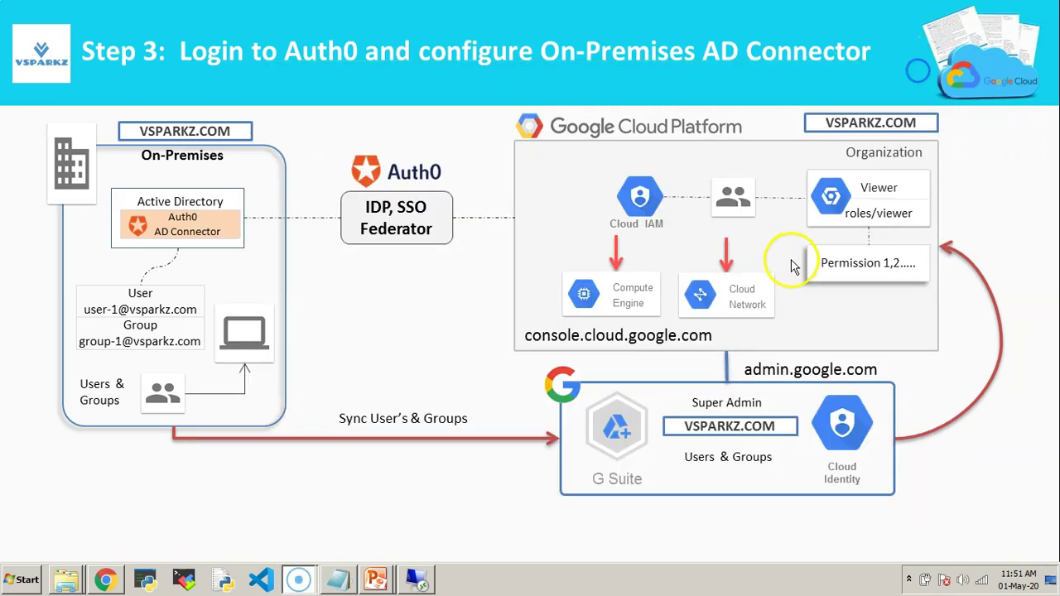
Paste the ticket URL into the connector's Ticket URL field and continue to the LDAP settings
{"action": "key", "text": "alt+Tab"}
{"action": "key", "text": "Tab"}
{"action": "key", "text": "Tab"}
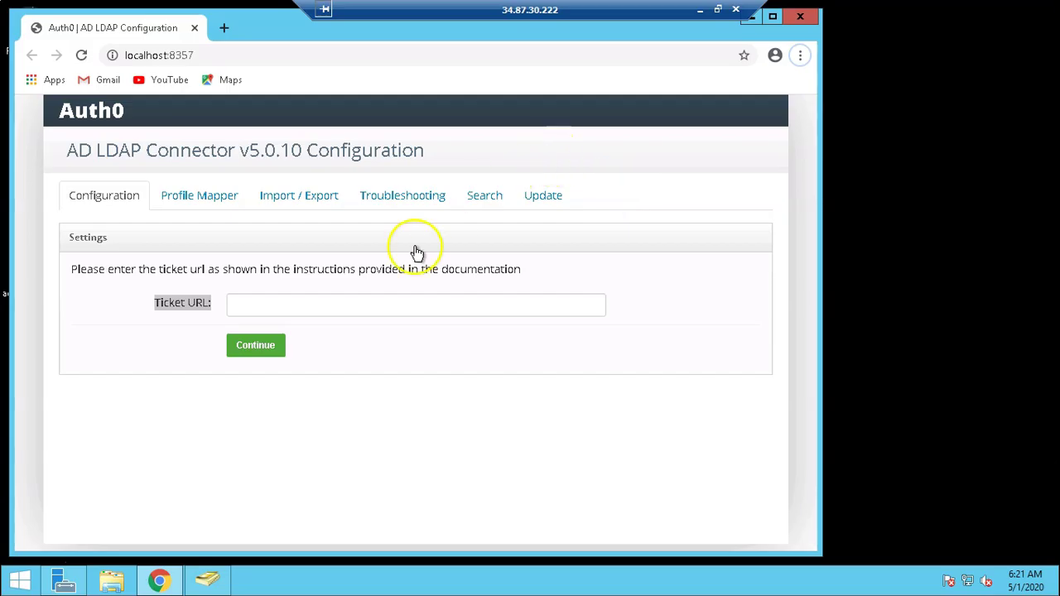
{"action": "left_click", "coordinate": [333, 299]}
{"action": "key", "text": "ctrl+v"}
{"action": "left_click", "coordinate": [403, 381]}
{"action": "left_click", "coordinate": [262, 351]}
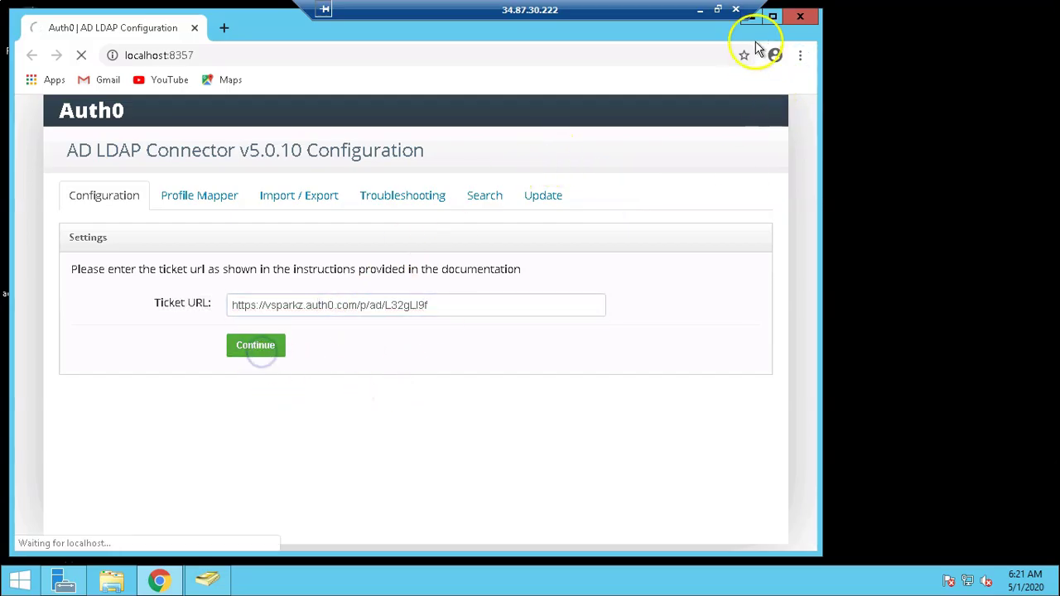
{"action": "left_click", "coordinate": [772, 15]}
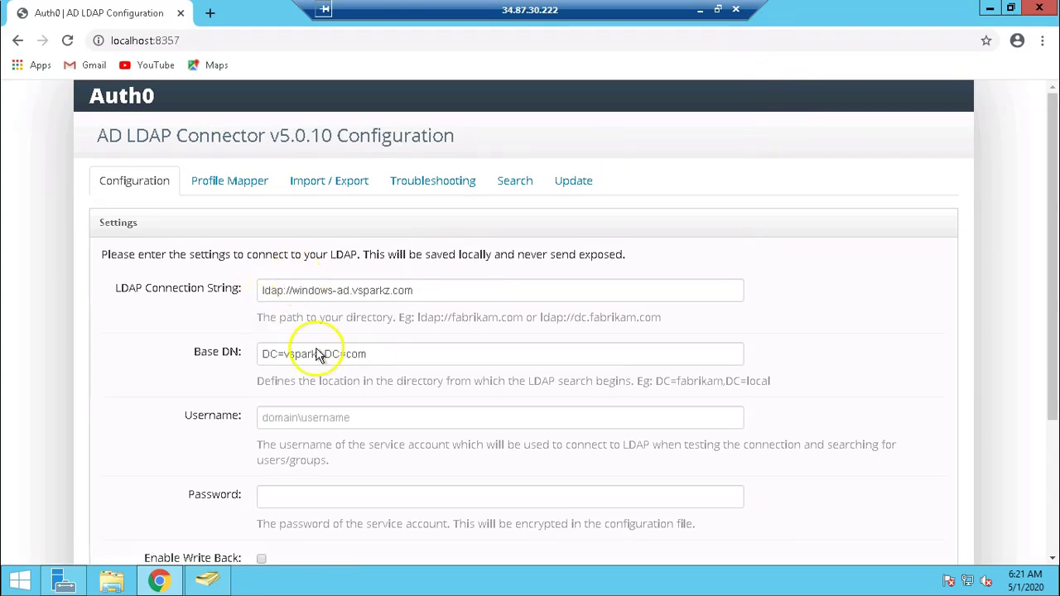
Enter the AD service account username and password and save the LDAP connection settings
{"action": "scroll", "coordinate": [321, 389], "scroll_direction": "down", "scroll_amount": 3}
{"action": "left_click", "coordinate": [285, 224]}
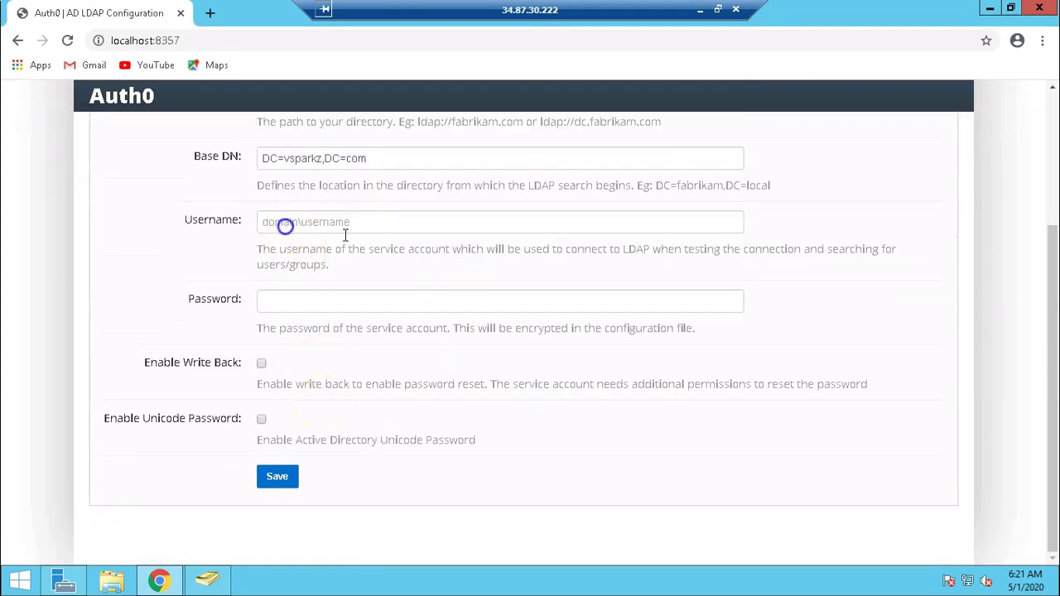
{"action": "type", "text": "vsparkz\\administrator"}
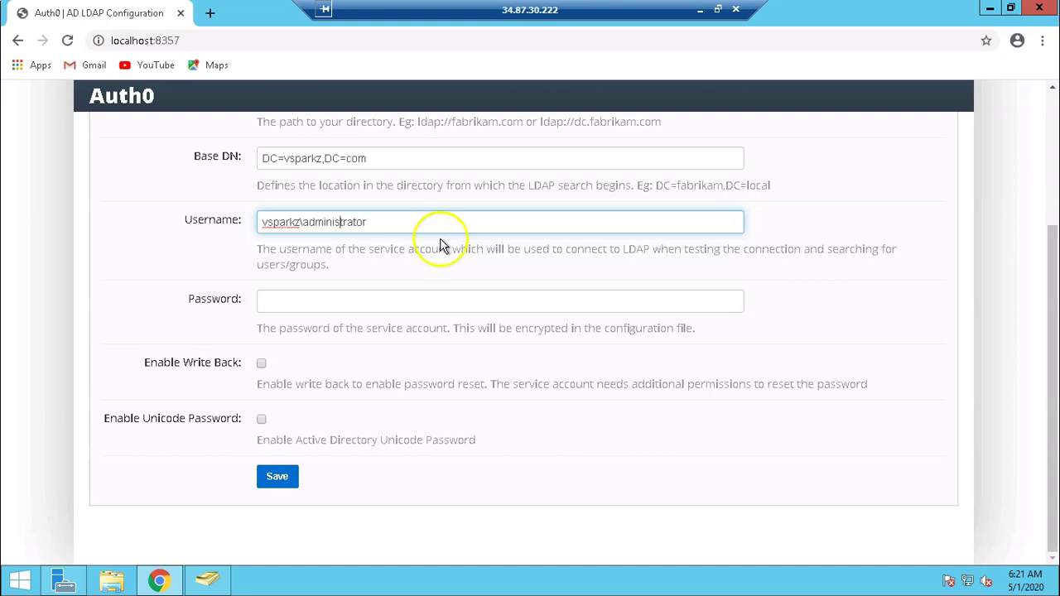
{"action": "left_click", "coordinate": [325, 307]}
{"action": "type", "text": "P"}
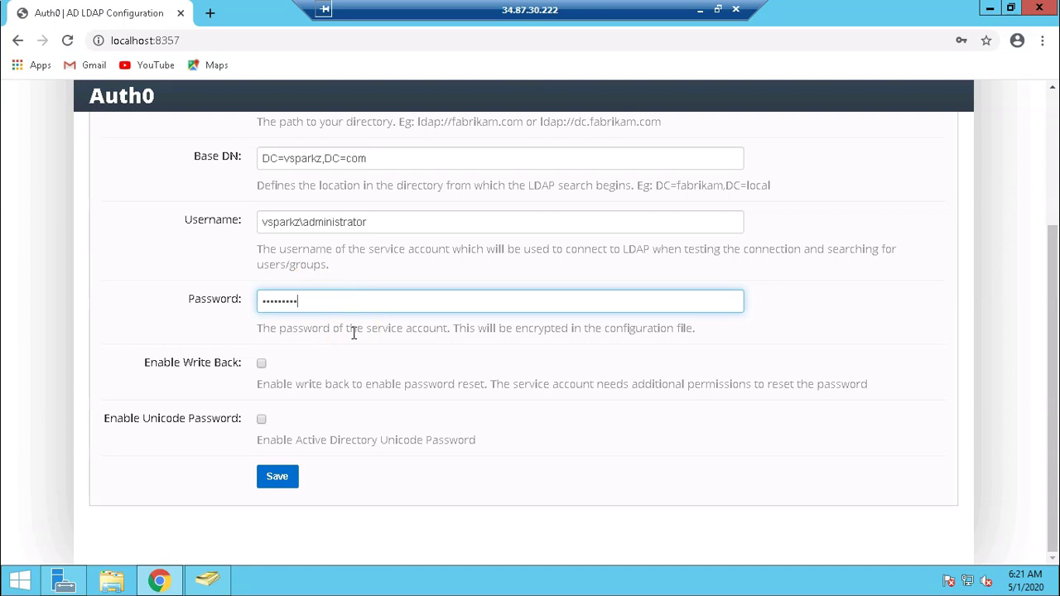
{"action": "left_click", "coordinate": [278, 479]}
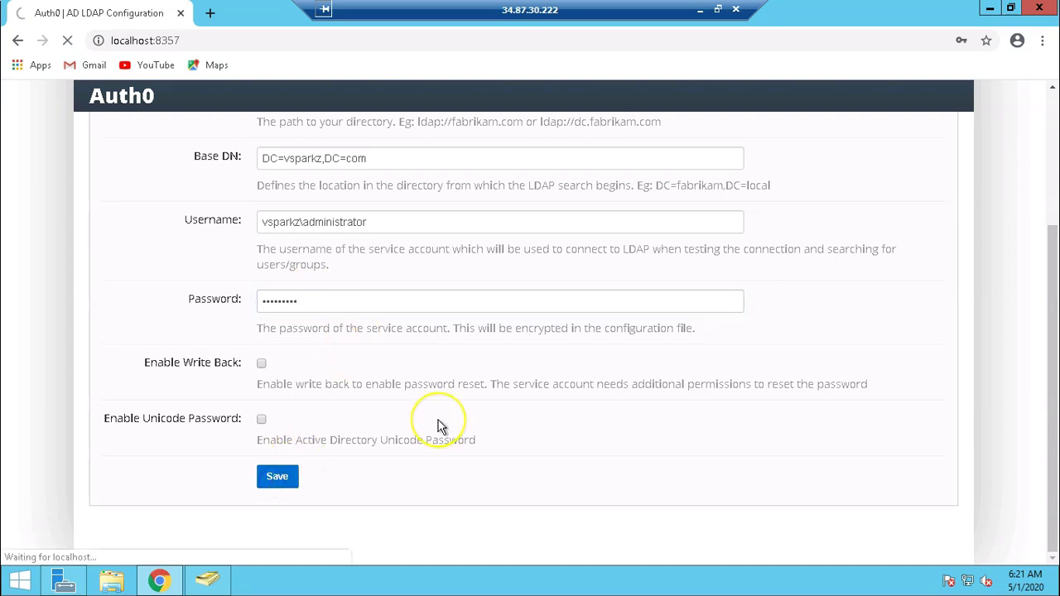
{"action": "scroll", "coordinate": [414, 405], "scroll_direction": "up", "scroll_amount": 3}
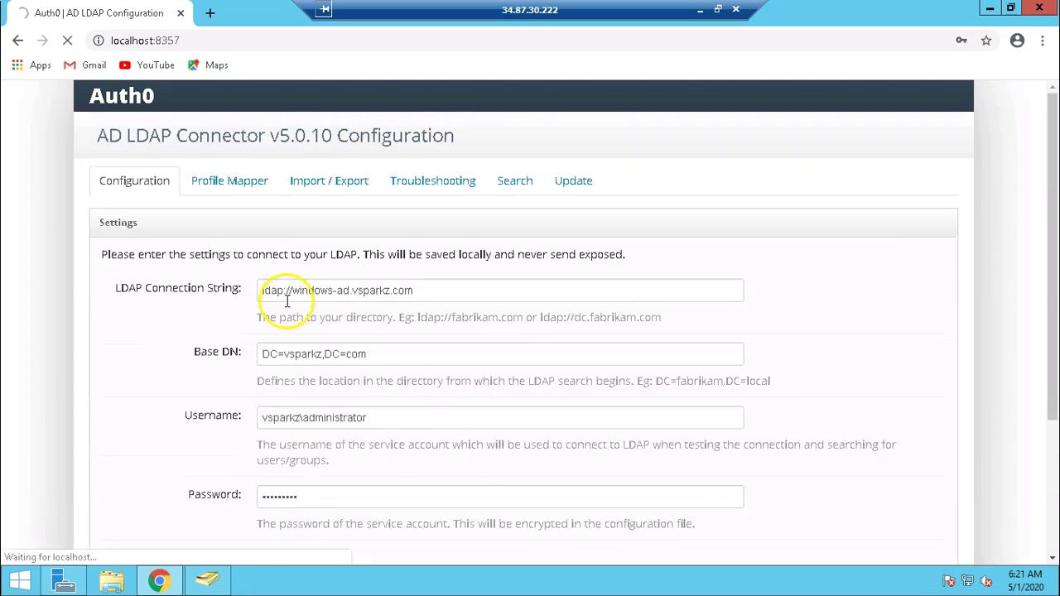
{"action": "scroll", "coordinate": [267, 367], "scroll_direction": "down", "scroll_amount": 3}
{"action": "left_click", "coordinate": [277, 481]}
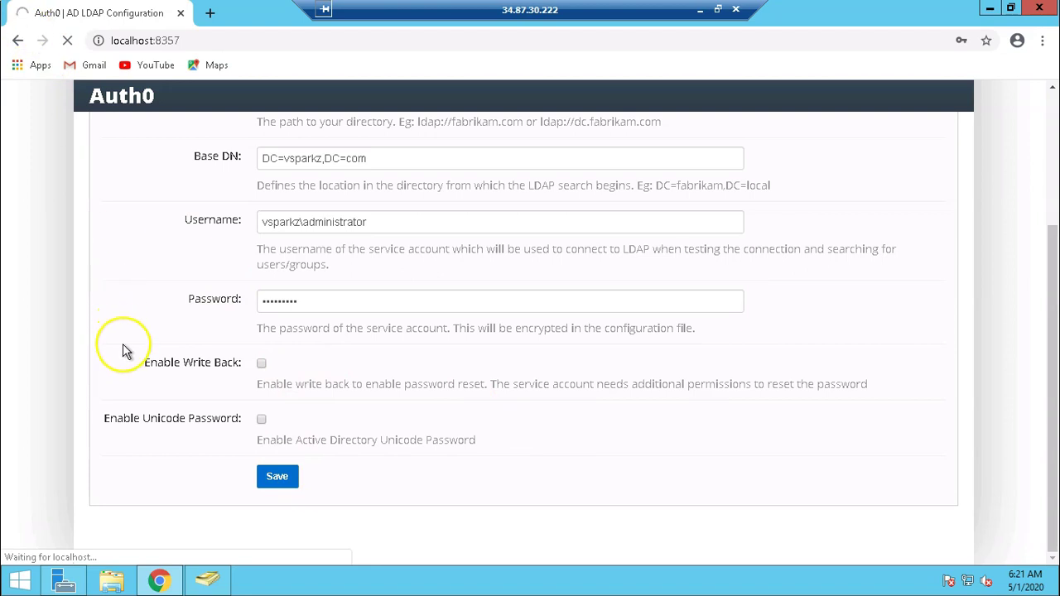
Confirm the configuration log shows all connection tests OK, then minimize the connector window
{"action": "scroll", "coordinate": [123, 344], "scroll_direction": "up", "scroll_amount": 3}
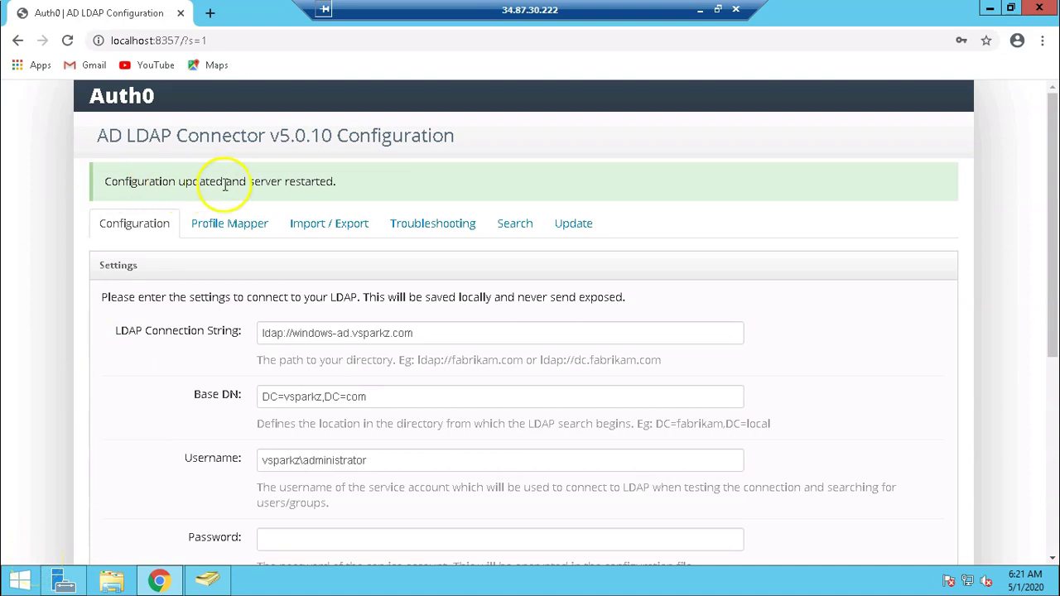
{"action": "scroll", "coordinate": [284, 289], "scroll_direction": "down", "scroll_amount": 5}
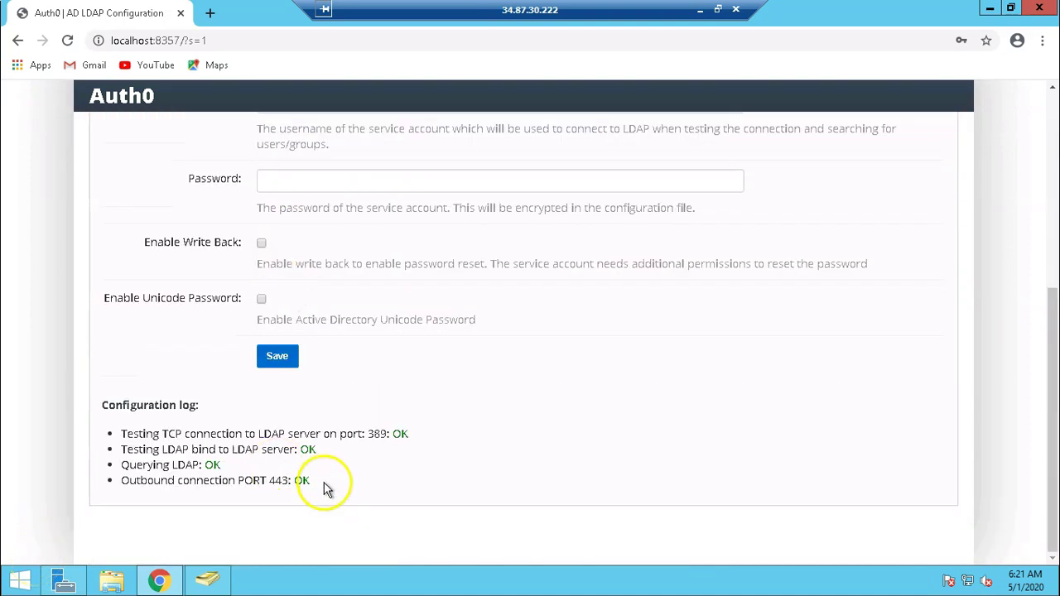
{"action": "left_click_drag", "start_coordinate": [279, 481], "coordinate": [113, 437]}
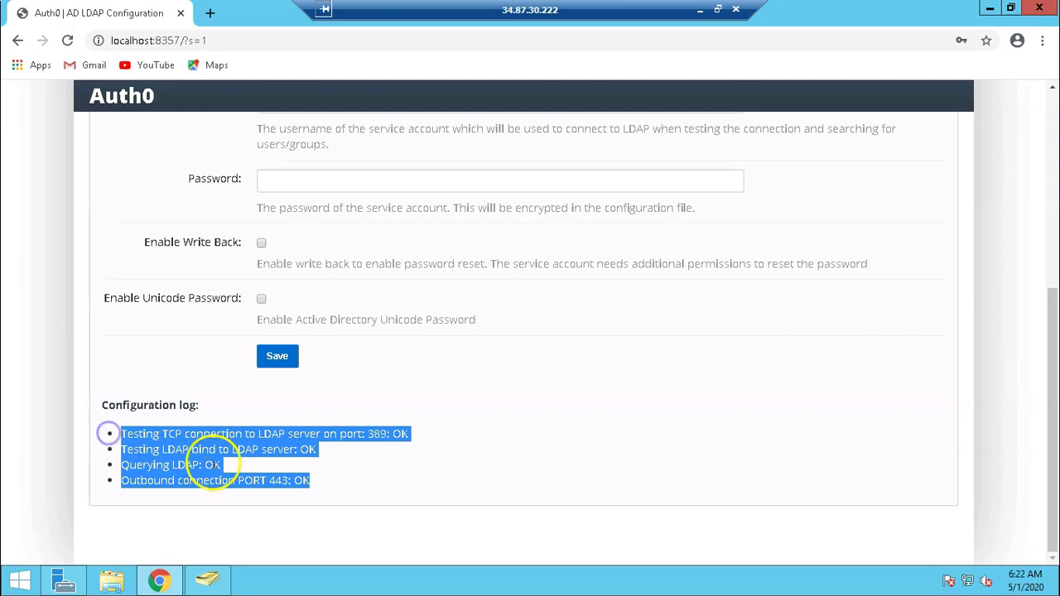
{"action": "left_click", "coordinate": [989, 12]}
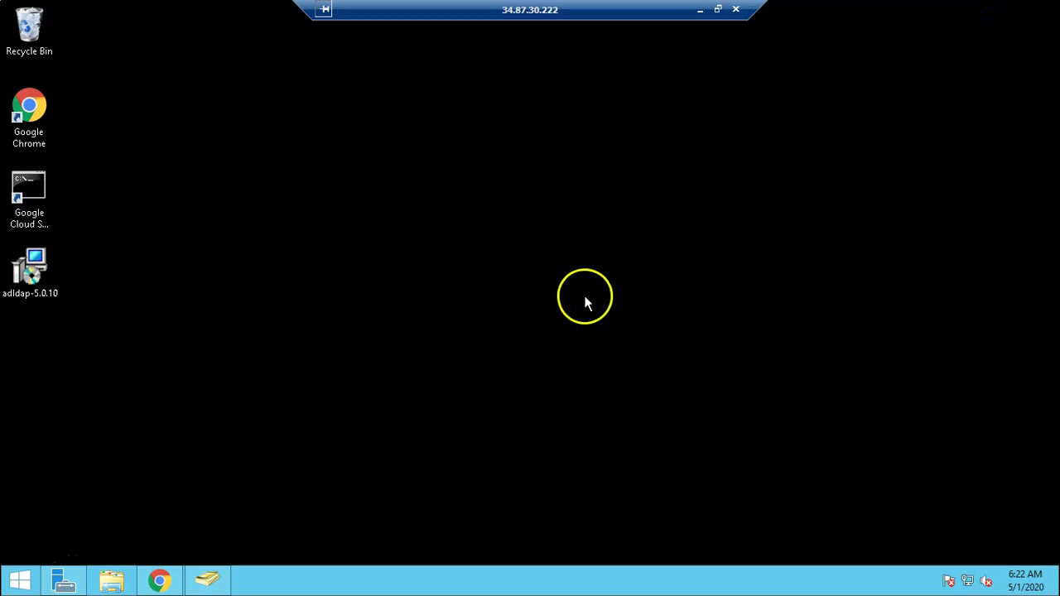
Minimize the remote server session and advance the slides to Step 4: Setup SSO Federation
{"action": "left_click", "coordinate": [698, 11]}
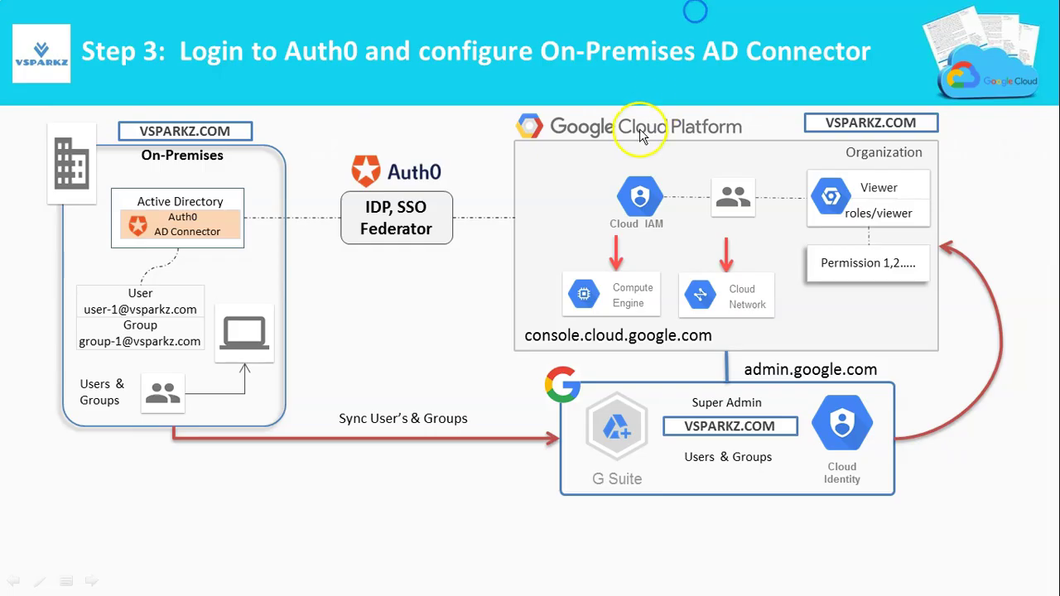
{"action": "left_click", "coordinate": [400, 335]}
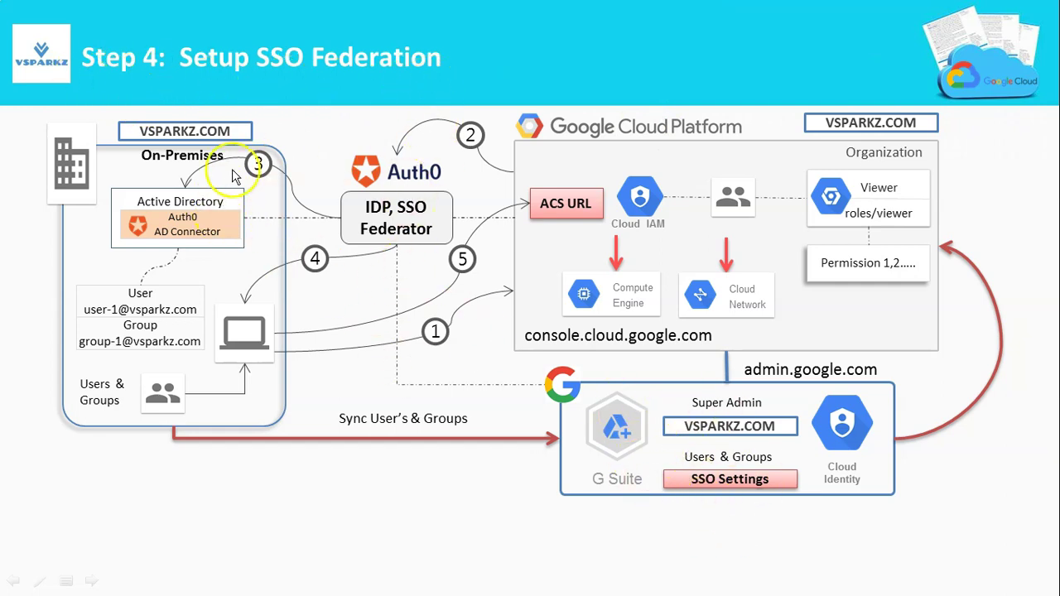
{"action": "key", "text": "alt+Tab"}
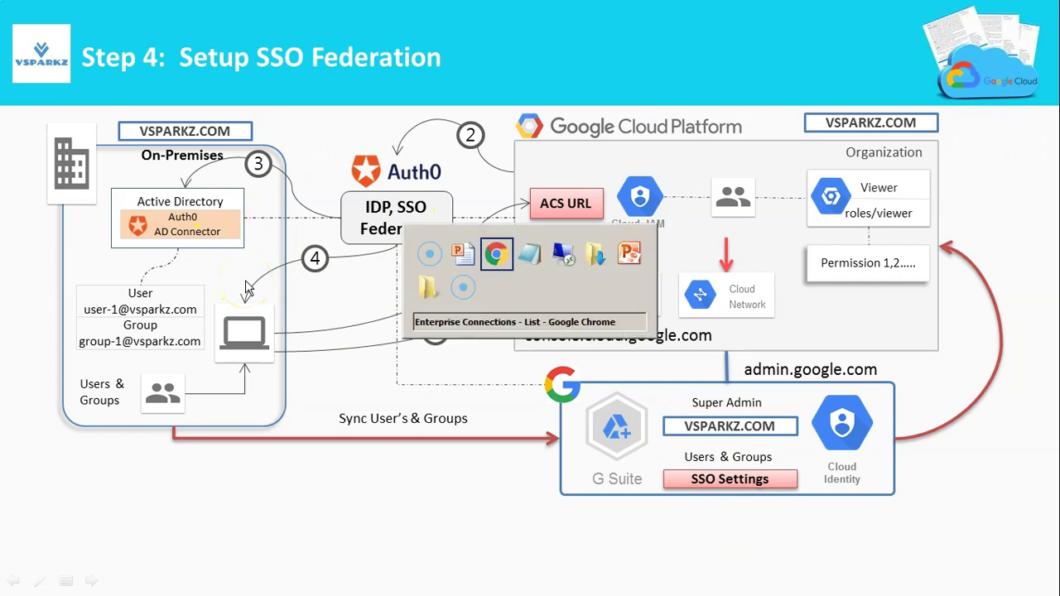
{"action": "key", "text": "alt+Tab"}
{"action": "key", "text": "alt+Tab"}
{"action": "key", "text": "alt+Tab"}
{"action": "key", "text": "alt+Tab"}
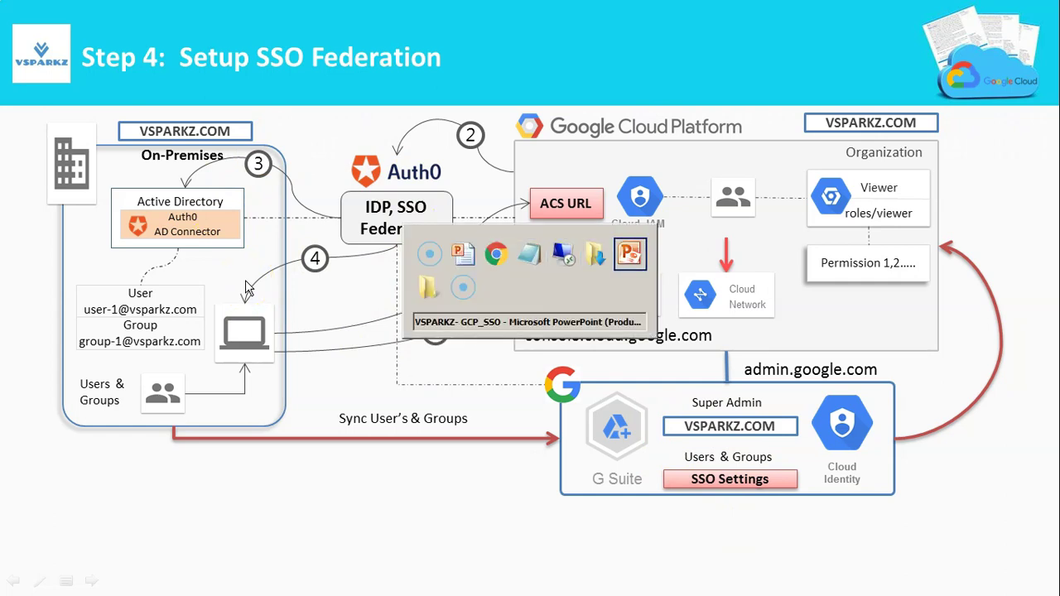
{"action": "key", "text": "alt+Tab"}
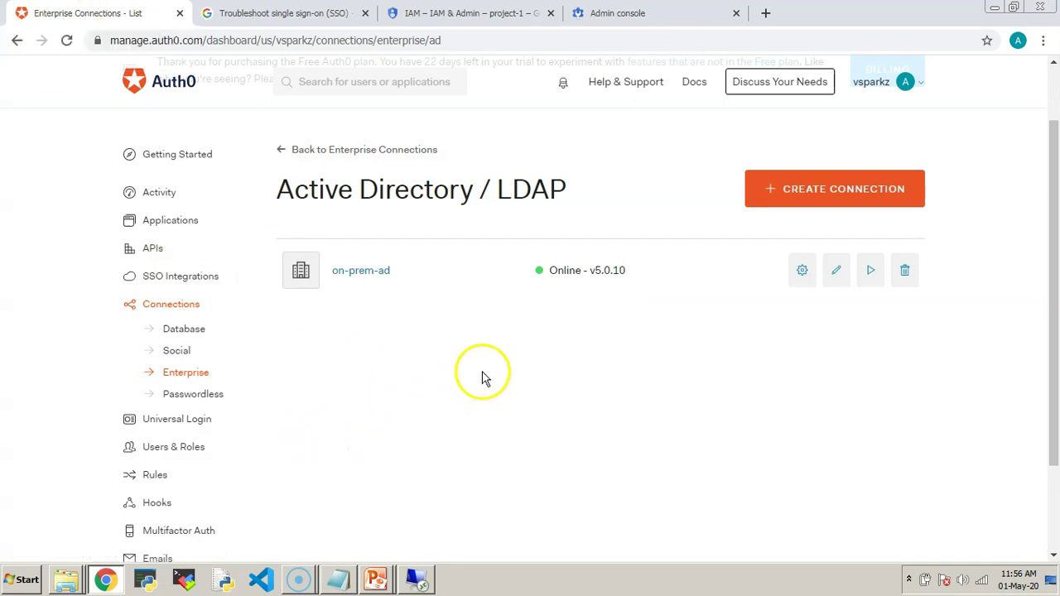
Create a Regular Web Application named Google Cloud SSO, noting on-prem-ad is Online (v5.0.10)
{"action": "left_click_drag", "start_coordinate": [428, 282], "coordinate": [335, 274]}
{"action": "left_click_drag", "start_coordinate": [641, 274], "coordinate": [535, 273]}
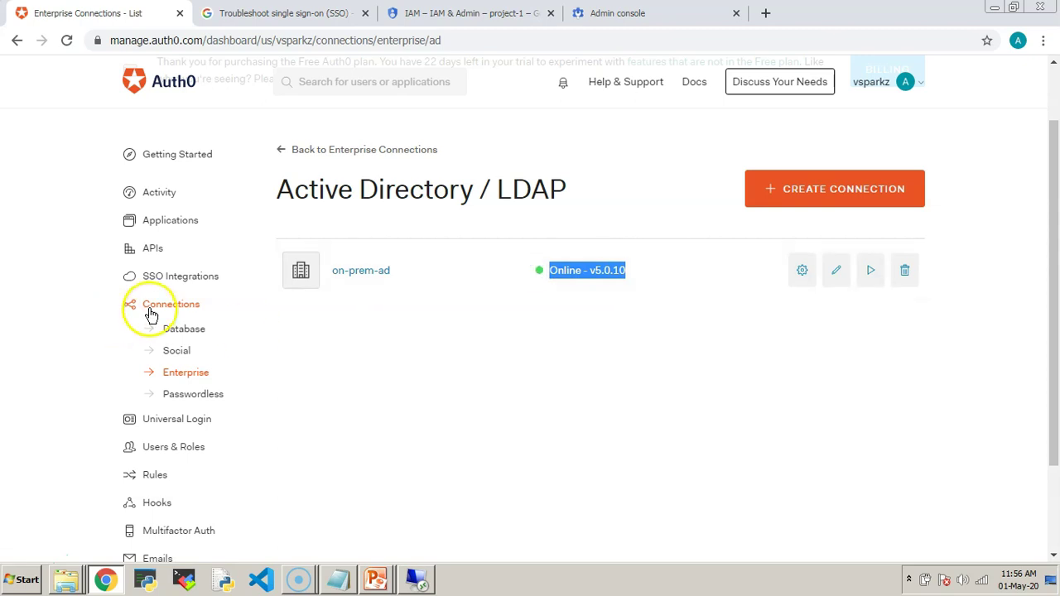
{"action": "left_click", "coordinate": [171, 227]}
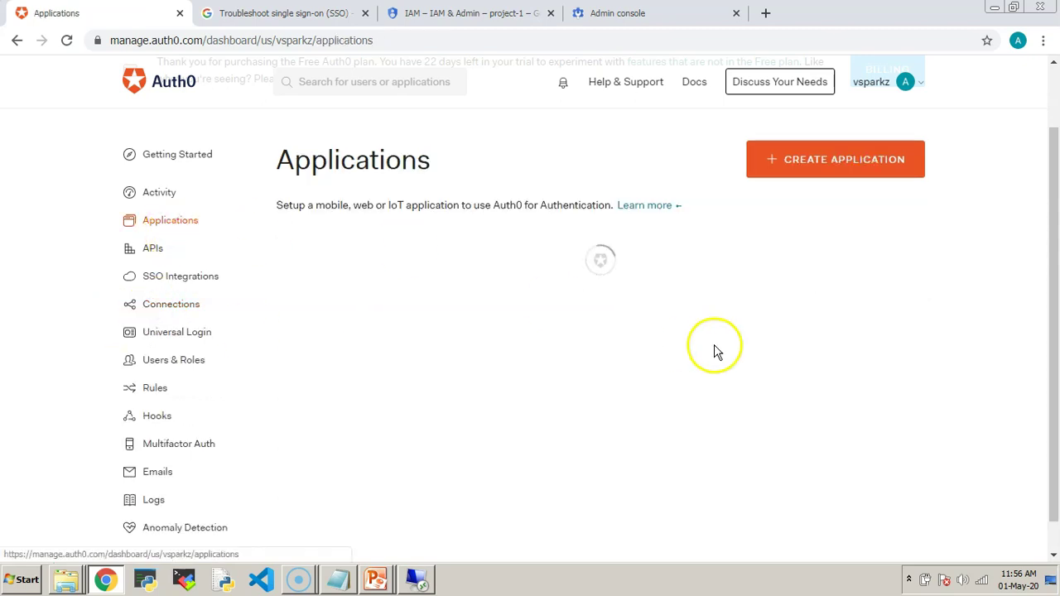
{"action": "left_click", "coordinate": [878, 167]}
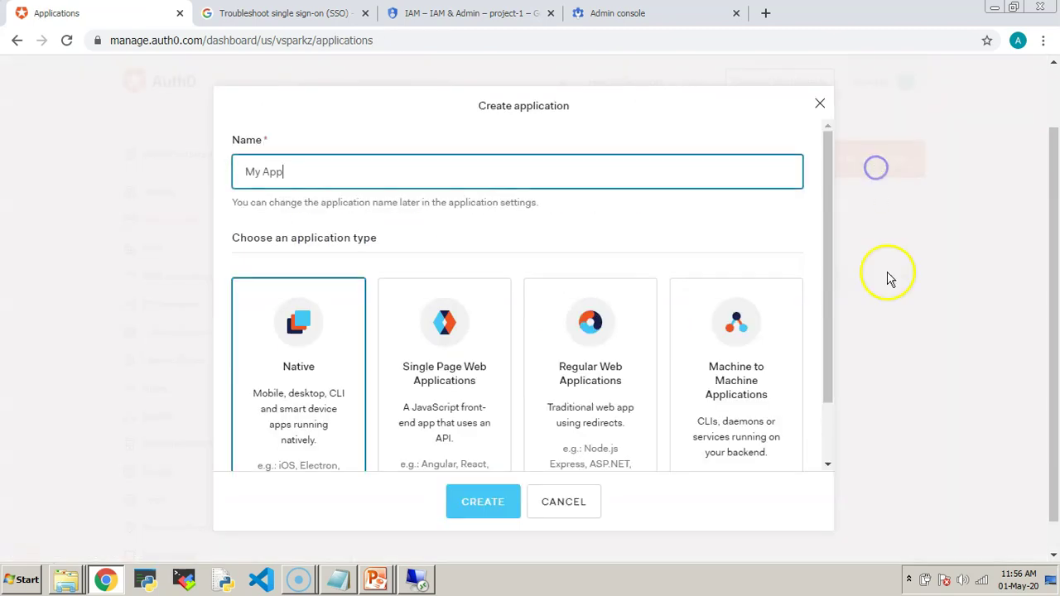
{"action": "left_click_drag", "start_coordinate": [324, 170], "coordinate": [221, 167]}
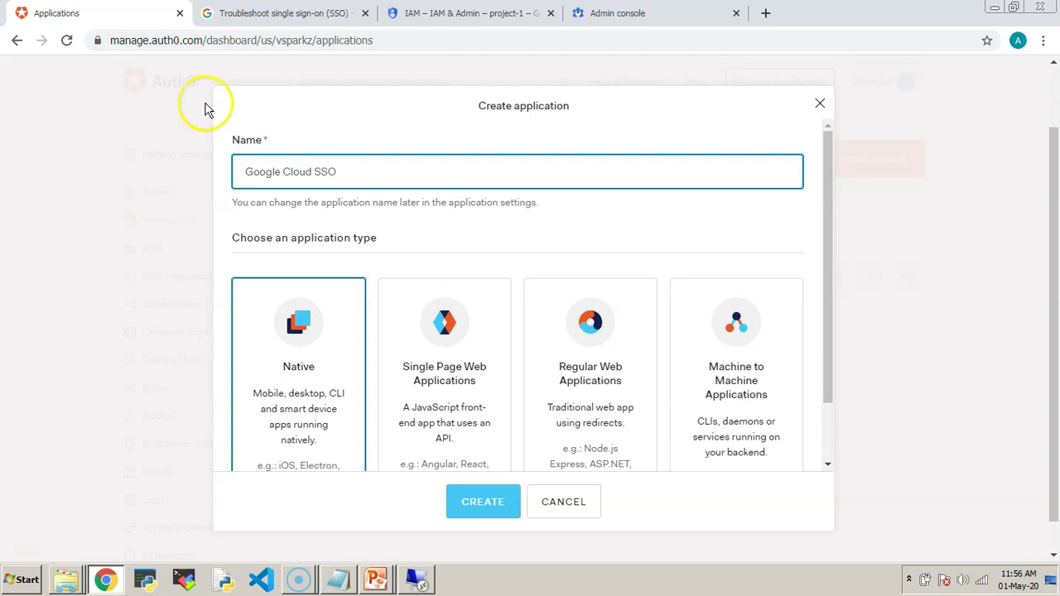
{"action": "scroll", "coordinate": [671, 250], "scroll_direction": "down", "scroll_amount": 2}
{"action": "left_click", "coordinate": [632, 335]}
{"action": "left_click", "coordinate": [482, 501]}
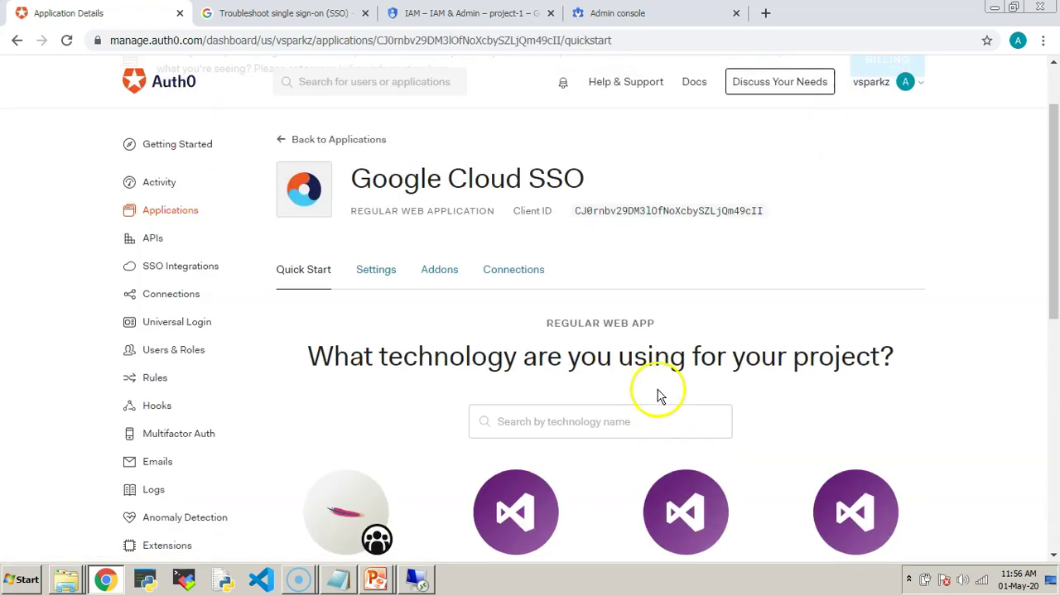
Show the Addons tab of the new Google Cloud SSO application
{"action": "scroll", "coordinate": [658, 393], "scroll_direction": "down", "scroll_amount": 4}
{"action": "scroll", "coordinate": [658, 389], "scroll_direction": "up", "scroll_amount": 5}
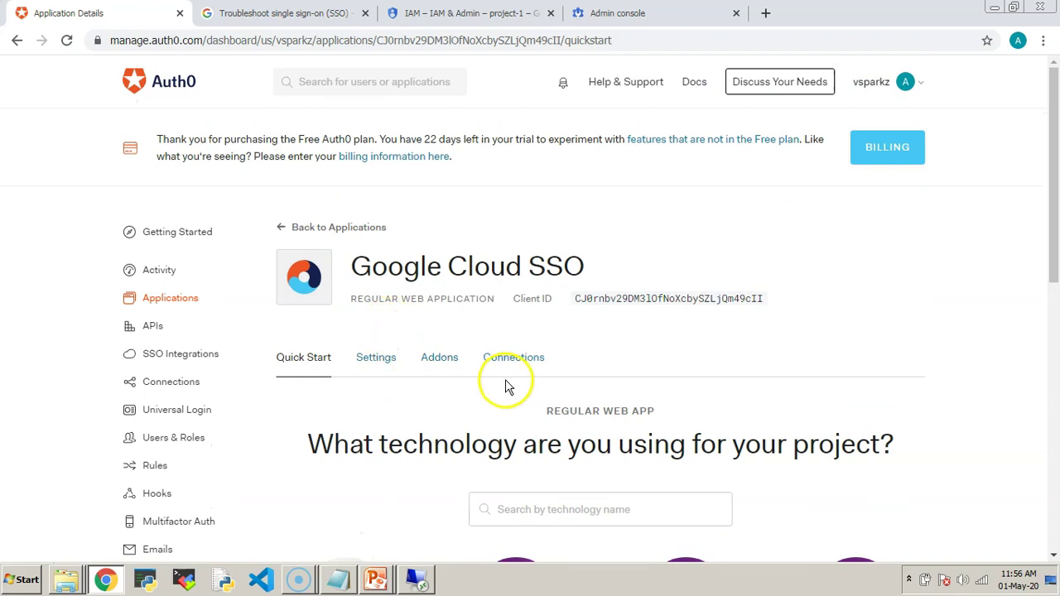
{"action": "scroll", "coordinate": [505, 381], "scroll_direction": "down", "scroll_amount": 8}
{"action": "scroll", "coordinate": [497, 383], "scroll_direction": "up", "scroll_amount": 8}
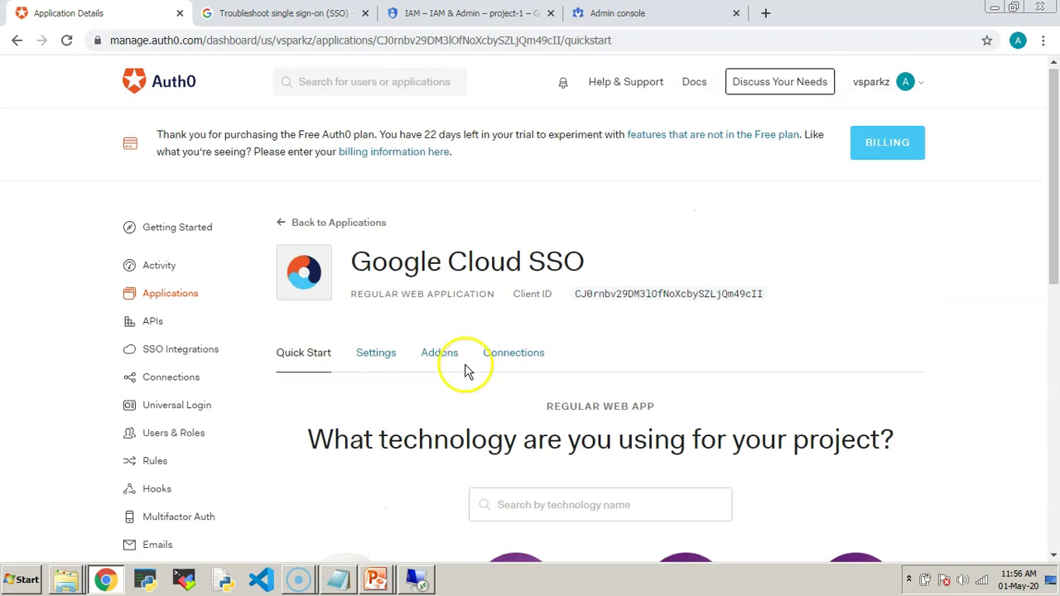
{"action": "left_click", "coordinate": [438, 358]}
{"action": "scroll", "coordinate": [608, 395], "scroll_direction": "down", "scroll_amount": 2}
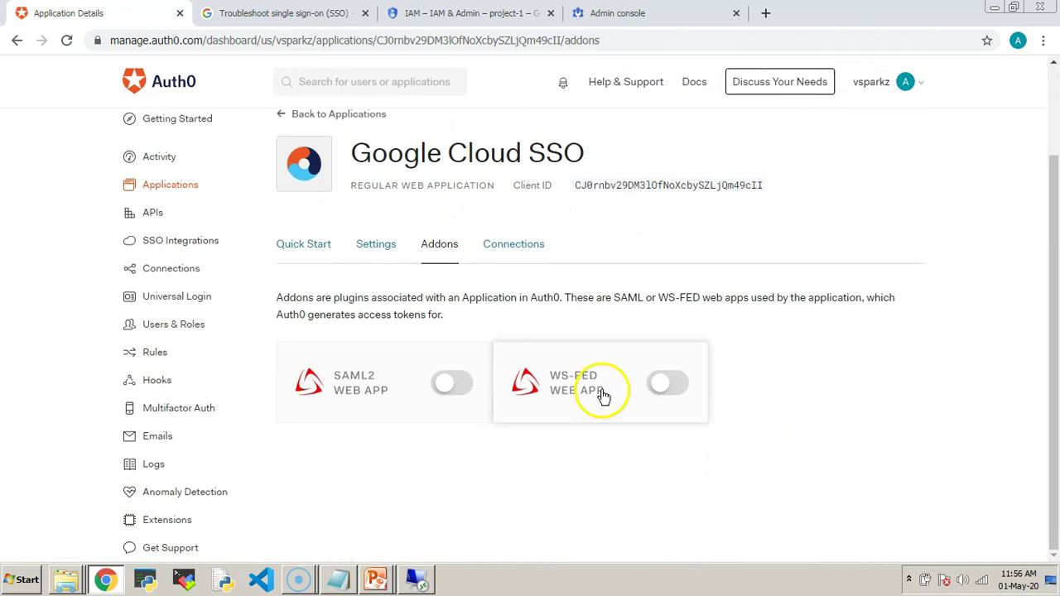
{"action": "left_click", "coordinate": [457, 387]}
{"action": "left_click", "coordinate": [411, 228]}
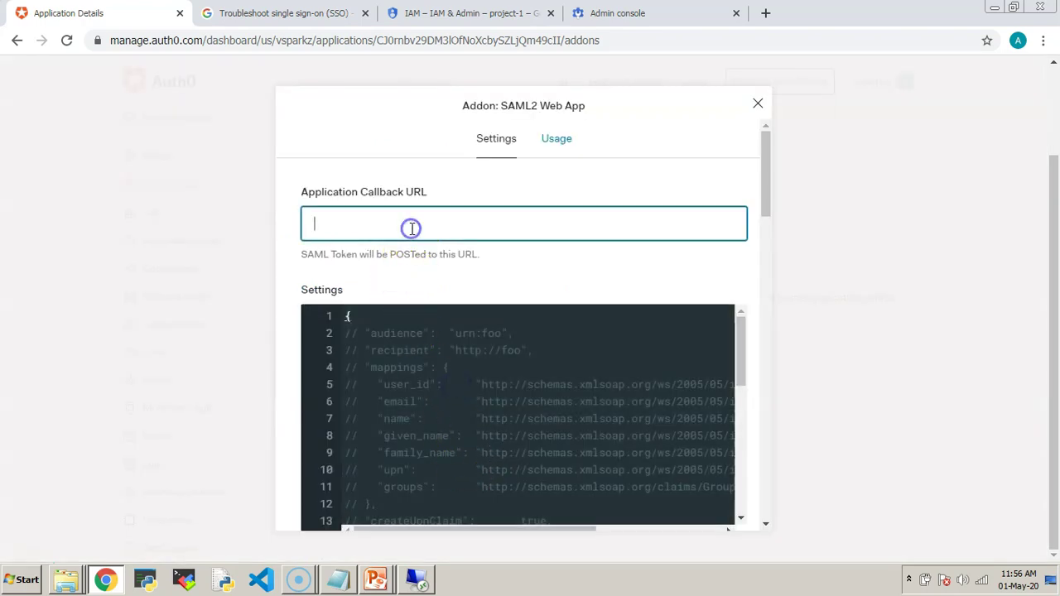
{"action": "left_click", "coordinate": [337, 584]}
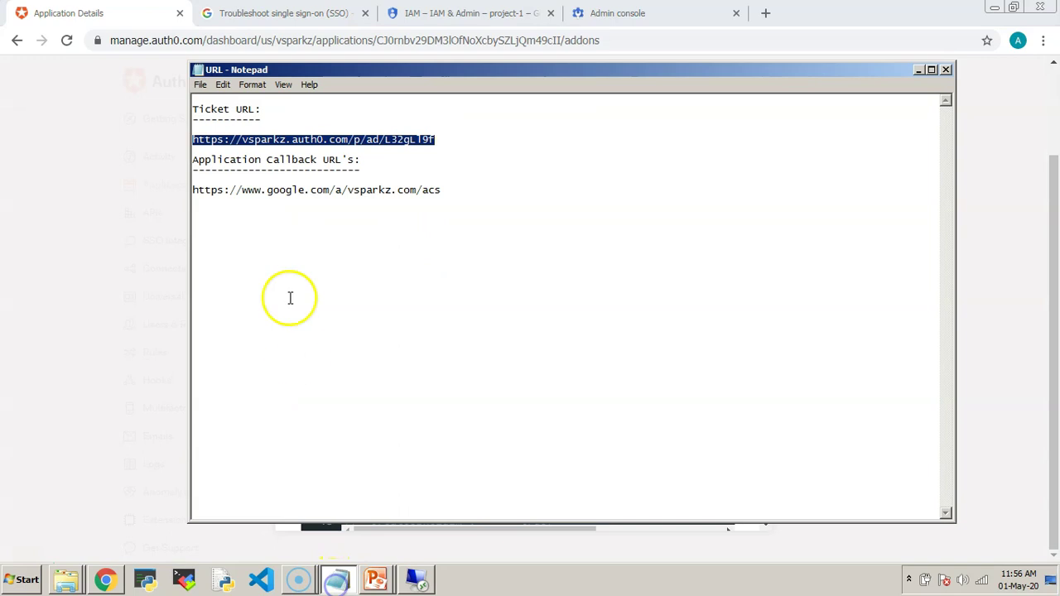
{"action": "left_click", "coordinate": [303, 199]}
{"action": "left_click", "coordinate": [485, 189]}
{"action": "left_click_drag", "start_coordinate": [484, 189], "coordinate": [212, 190]}
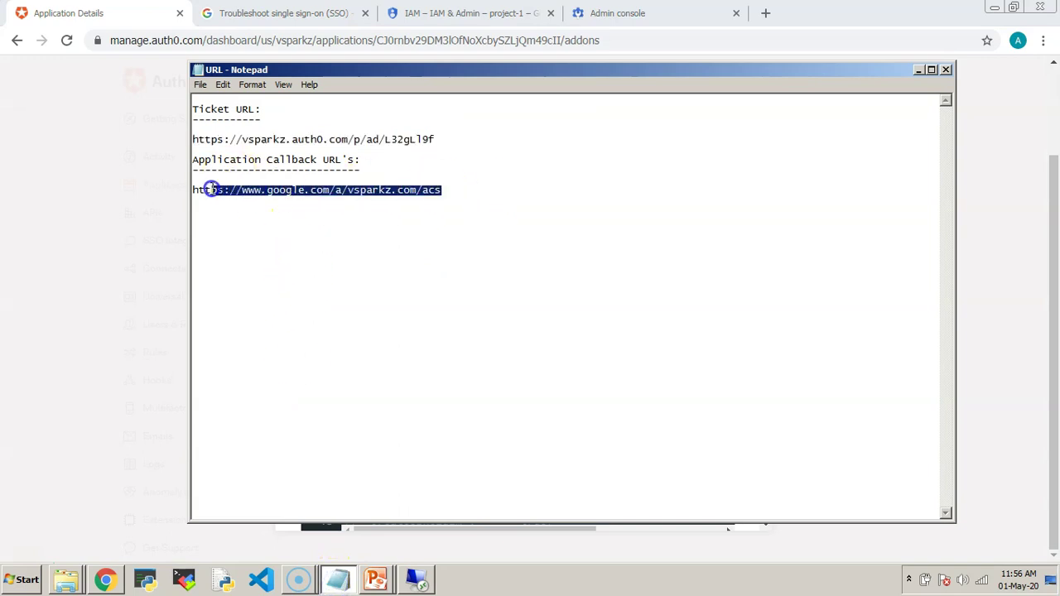
{"action": "left_click", "coordinate": [919, 70]}
{"action": "type", "text": "https://www.google.com/a/vsparkz.com/acs"}
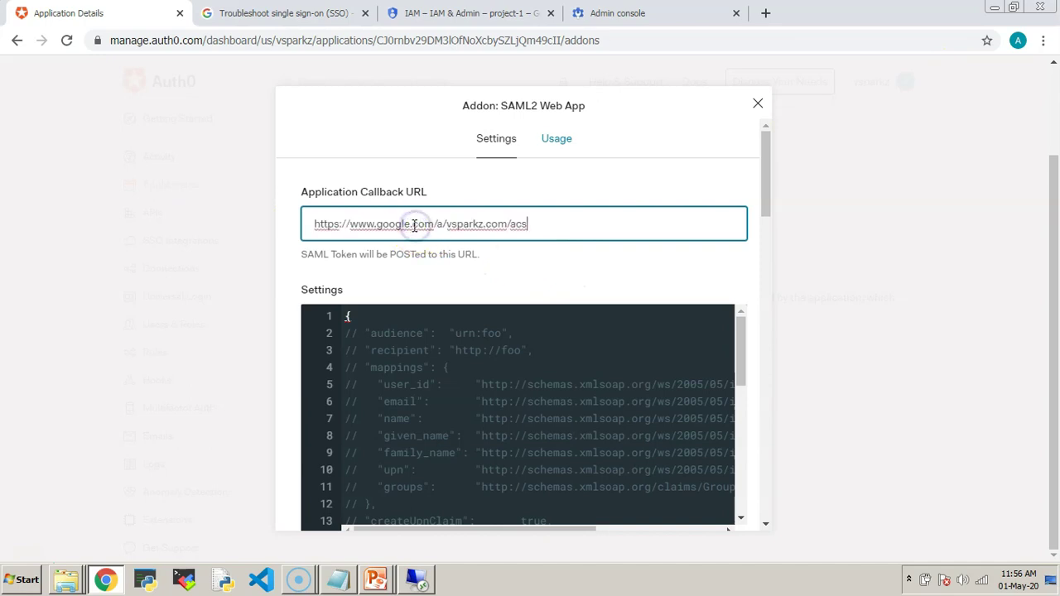
{"action": "left_click_drag", "start_coordinate": [302, 255], "coordinate": [372, 257]}
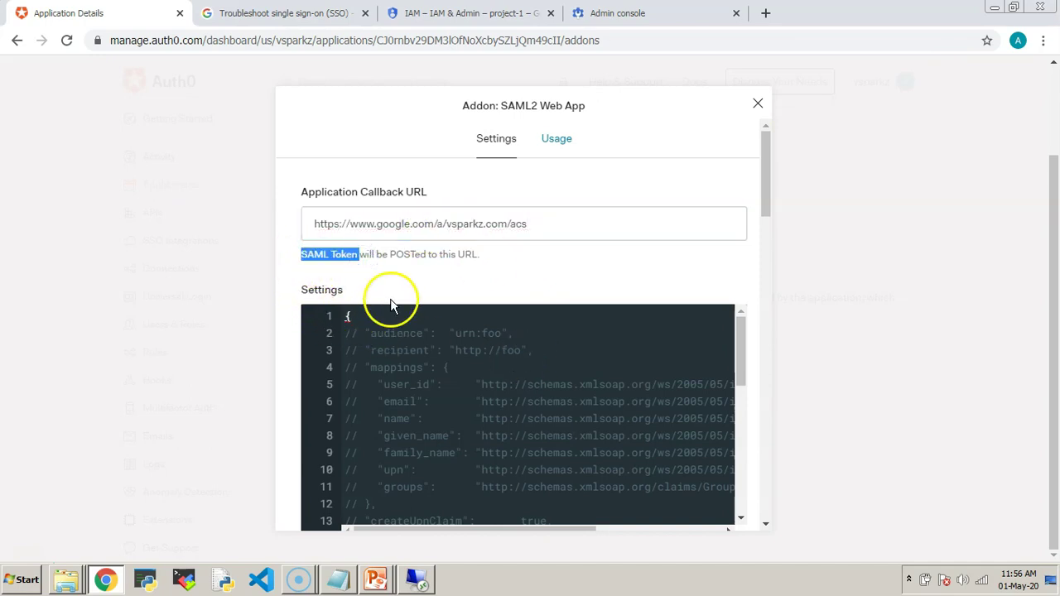
{"action": "left_click", "coordinate": [281, 14]}
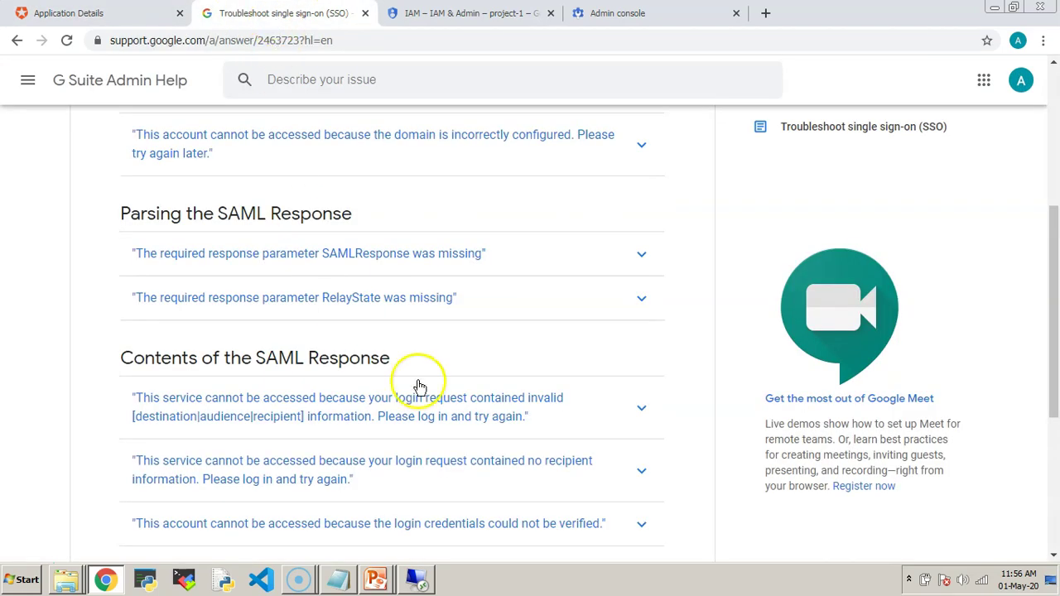
Expand the 'login credentials could not be verified' item and review the NameID full-email requirement
{"action": "scroll", "coordinate": [418, 385], "scroll_direction": "down", "scroll_amount": 2}
{"action": "scroll", "coordinate": [414, 383], "scroll_direction": "up", "scroll_amount": 6}
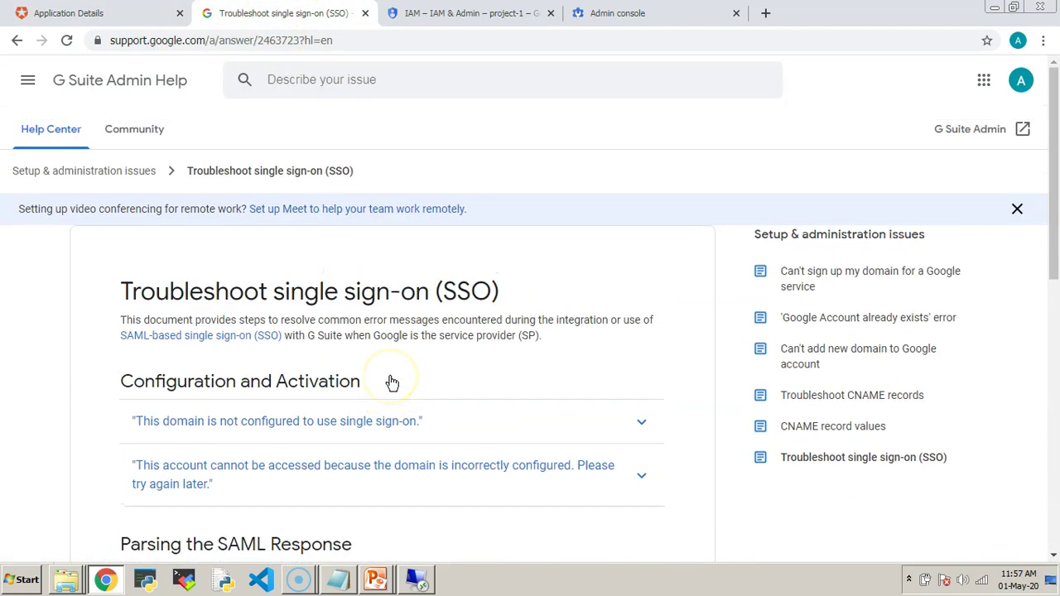
{"action": "scroll", "coordinate": [392, 382], "scroll_direction": "down", "scroll_amount": 8}
{"action": "scroll", "coordinate": [390, 372], "scroll_direction": "up", "scroll_amount": 1}
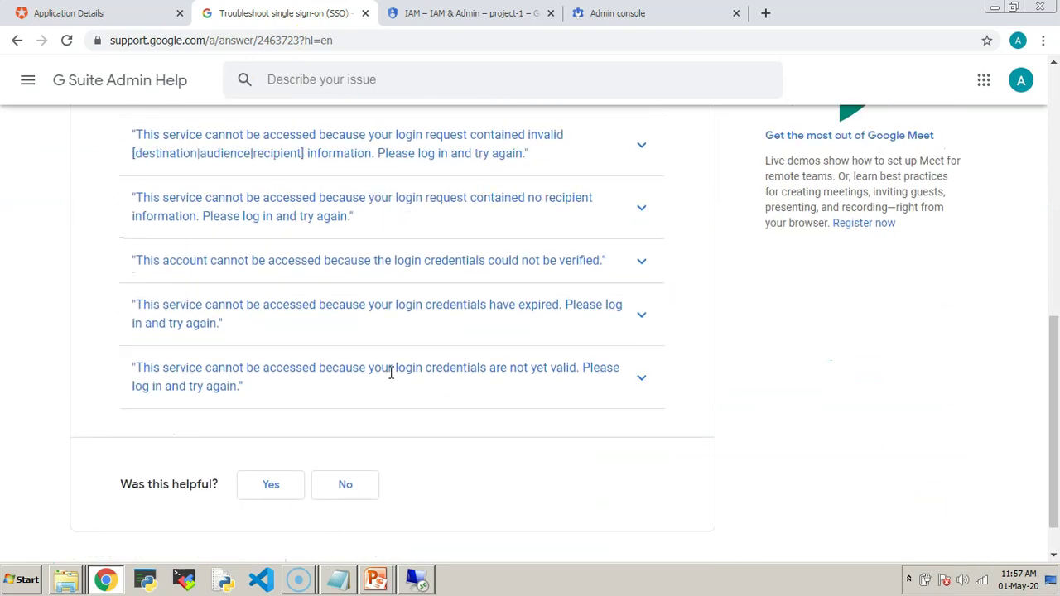
{"action": "left_click", "coordinate": [540, 319]}
{"action": "left_click", "coordinate": [640, 287]}
{"action": "scroll", "coordinate": [610, 374], "scroll_direction": "down", "scroll_amount": 3}
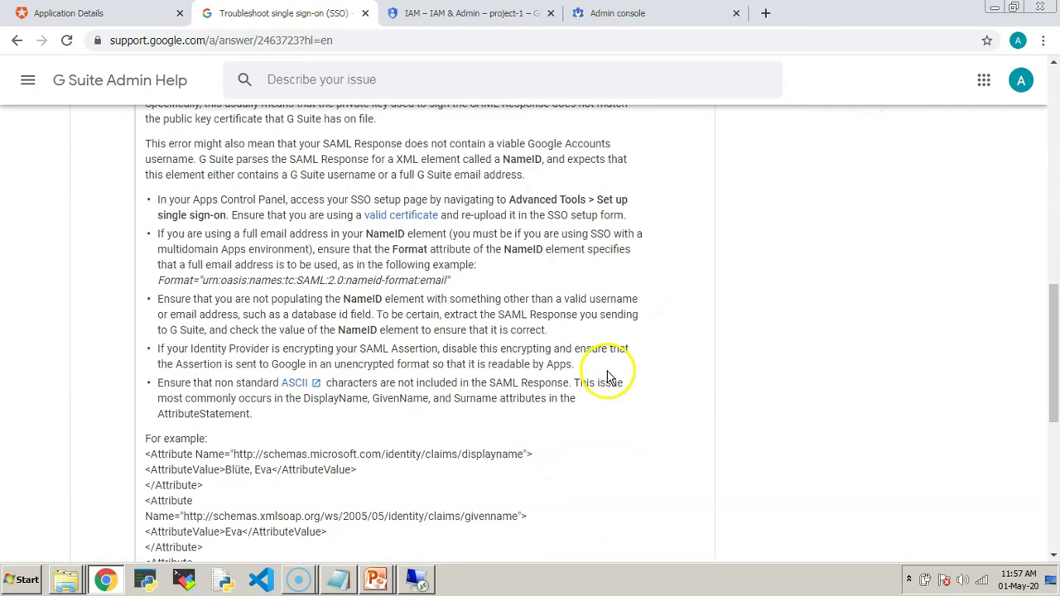
{"action": "left_click_drag", "start_coordinate": [158, 234], "coordinate": [452, 280]}
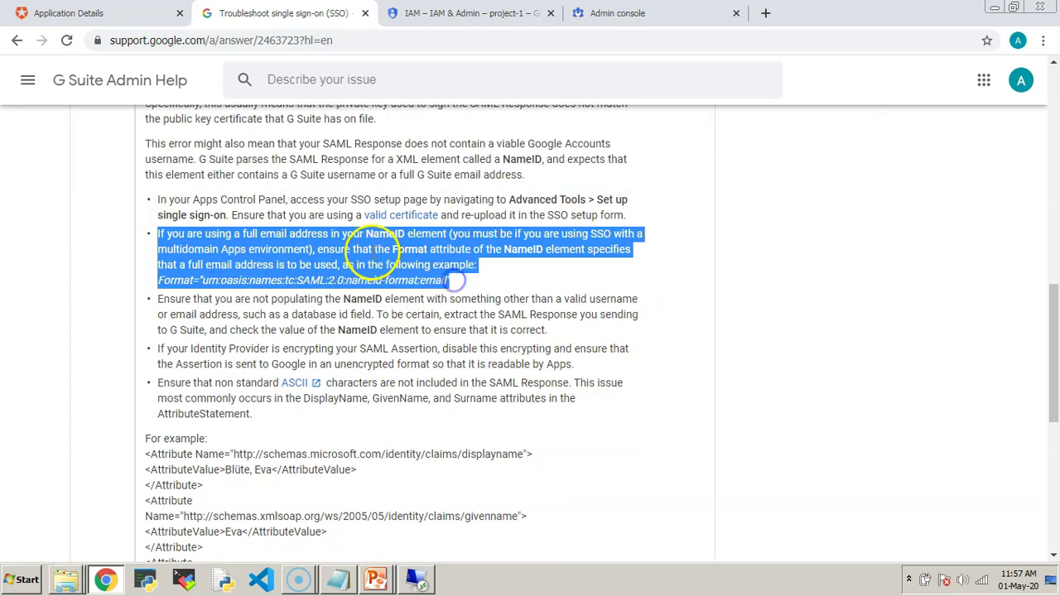
In the SAML2 settings code, uncomment the mappings and map email instead of user_id to nameidentifier
{"action": "left_click", "coordinate": [41, 11]}
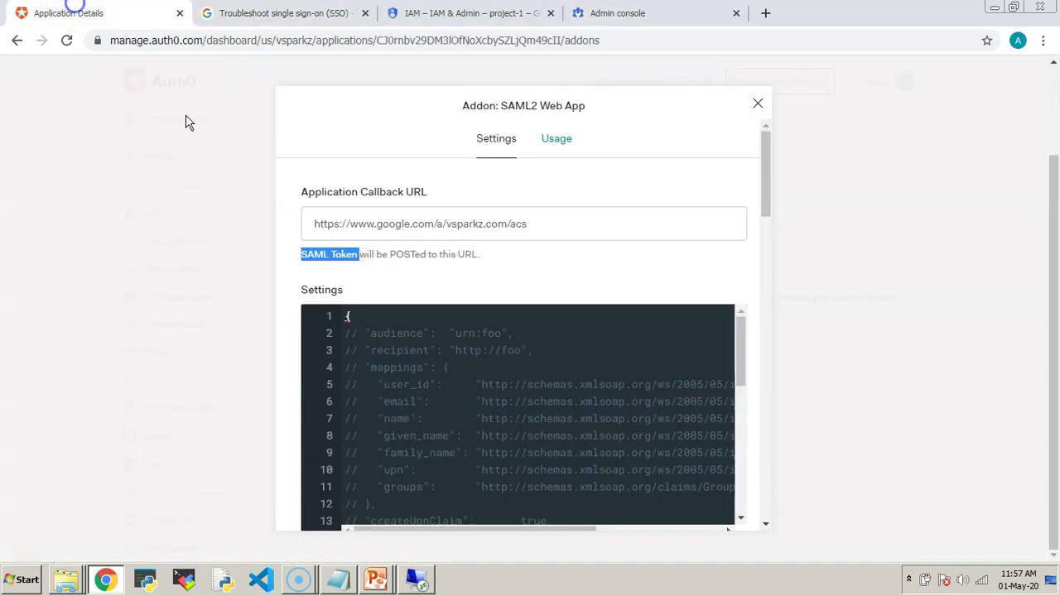
{"action": "left_click_drag", "start_coordinate": [429, 530], "coordinate": [568, 529]}
{"action": "left_click_drag", "start_coordinate": [630, 384], "coordinate": [686, 383]}
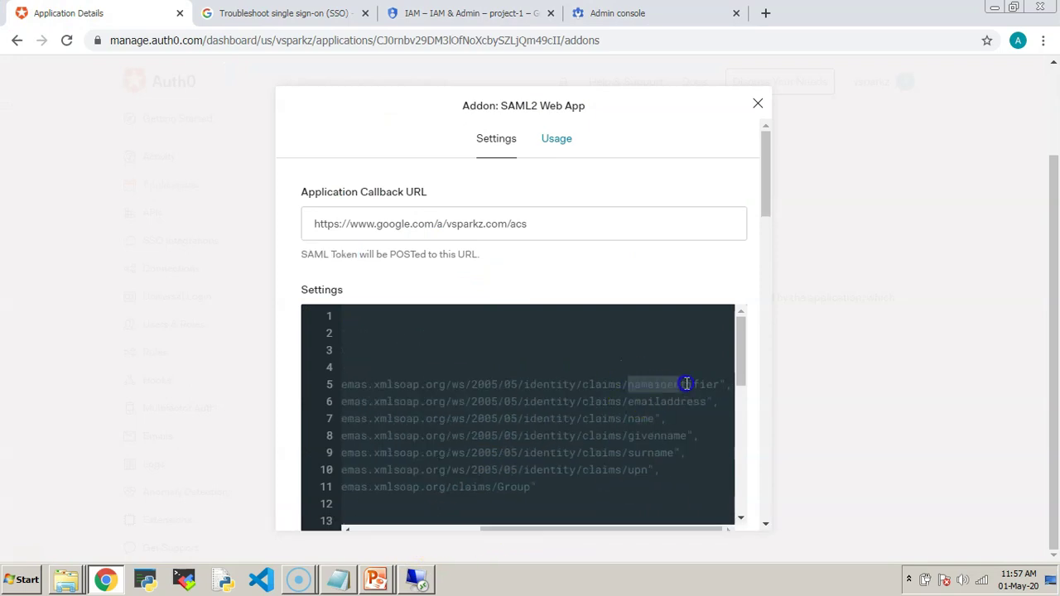
{"action": "left_click_drag", "start_coordinate": [627, 531], "coordinate": [333, 527]}
{"action": "left_click", "coordinate": [431, 384]}
{"action": "key", "text": "BackSpace"}
{"action": "key", "text": "BackSpace"}
{"action": "key", "text": "BackSpace"}
{"action": "key", "text": "BackSpace"}
{"action": "key", "text": "BackSpace"}
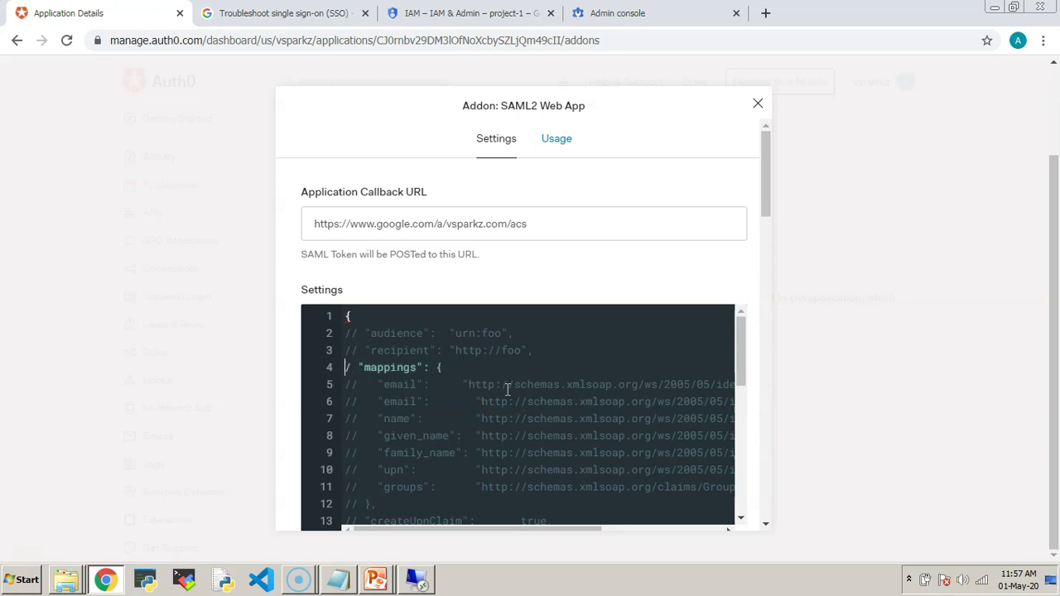
{"action": "key", "text": "Delete"}
{"action": "key", "text": "Delete"}
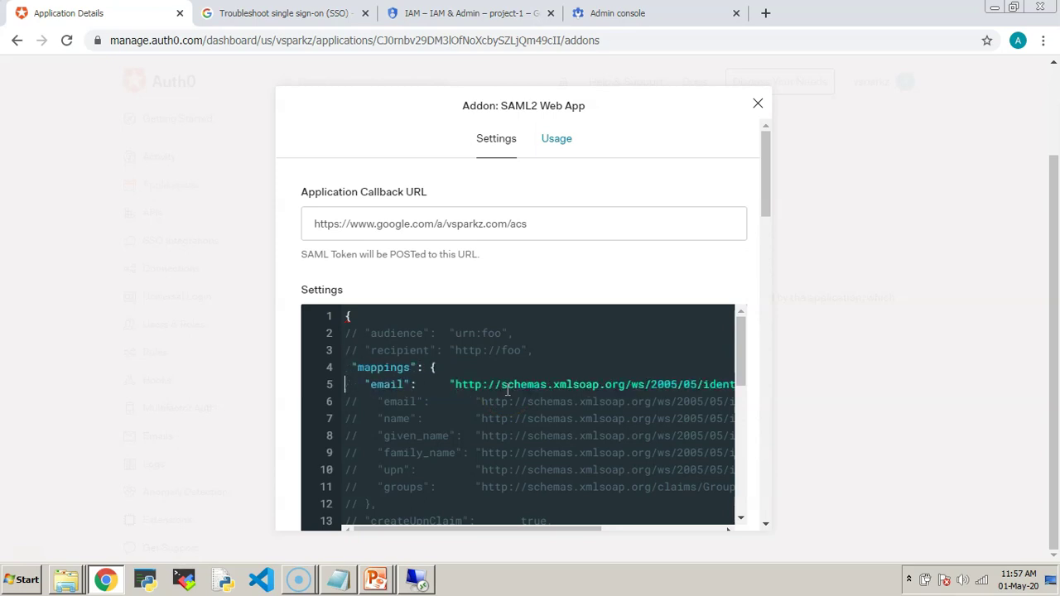
{"action": "key", "text": "Down"}
{"action": "key", "text": "Down"}
{"action": "key", "text": "Down"}
{"action": "key", "text": "Down"}
{"action": "key", "text": "Down"}
{"action": "key", "text": "Down"}
{"action": "key", "text": "Down"}
{"action": "key", "text": "Down"}
{"action": "key", "text": "Down"}
{"action": "key", "text": "Down"}
{"action": "key", "text": "Down"}
{"action": "key", "text": "Down"}
{"action": "key", "text": "Down"}
{"action": "key", "text": "Down"}
{"action": "key", "text": "Down"}
{"action": "key", "text": "Down"}
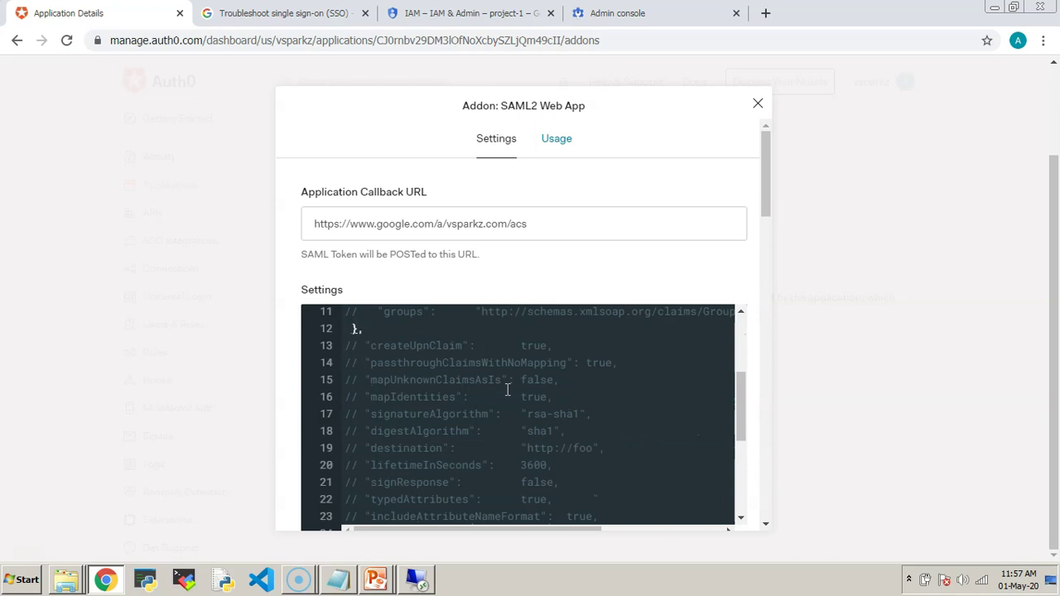
Save the SAML2 add-on settings and close the dialog
{"action": "scroll", "coordinate": [665, 339], "scroll_direction": "down", "scroll_amount": 15}
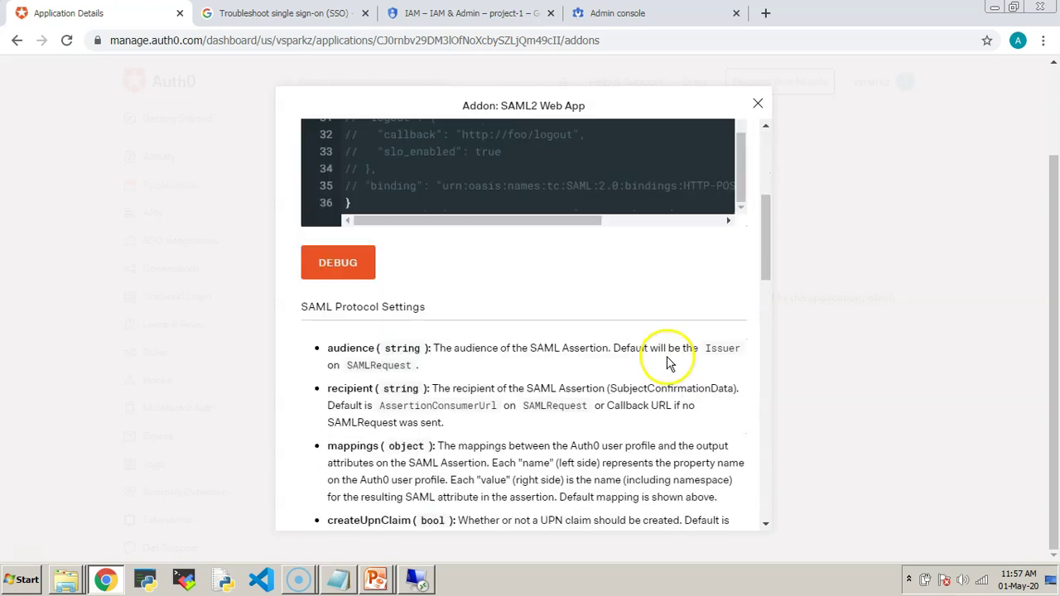
{"action": "scroll", "coordinate": [667, 361], "scroll_direction": "down", "scroll_amount": 5}
{"action": "left_click", "coordinate": [483, 505]}
{"action": "left_click", "coordinate": [476, 505]}
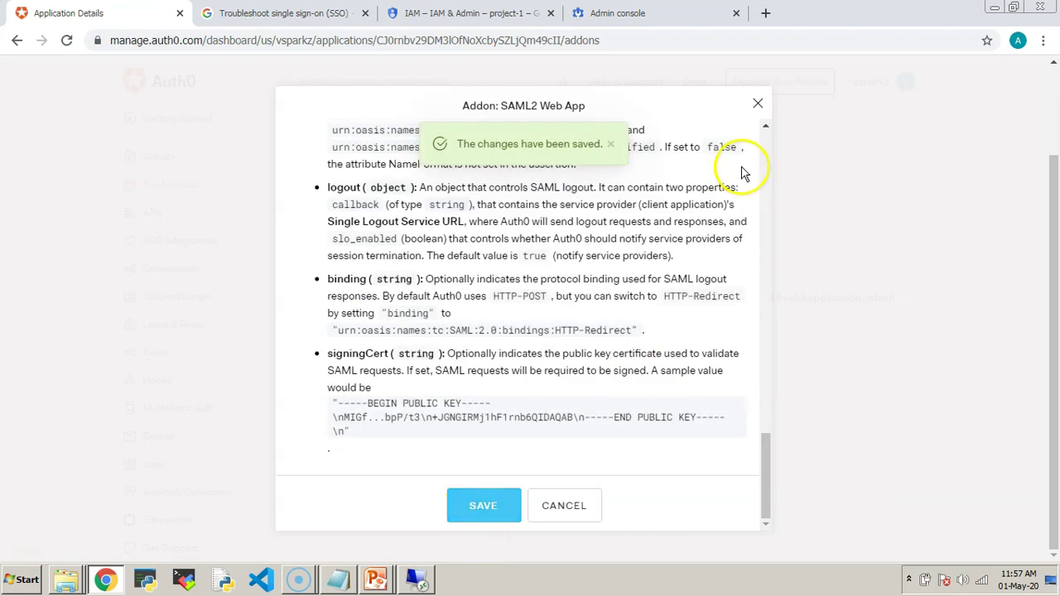
{"action": "left_click", "coordinate": [758, 103]}
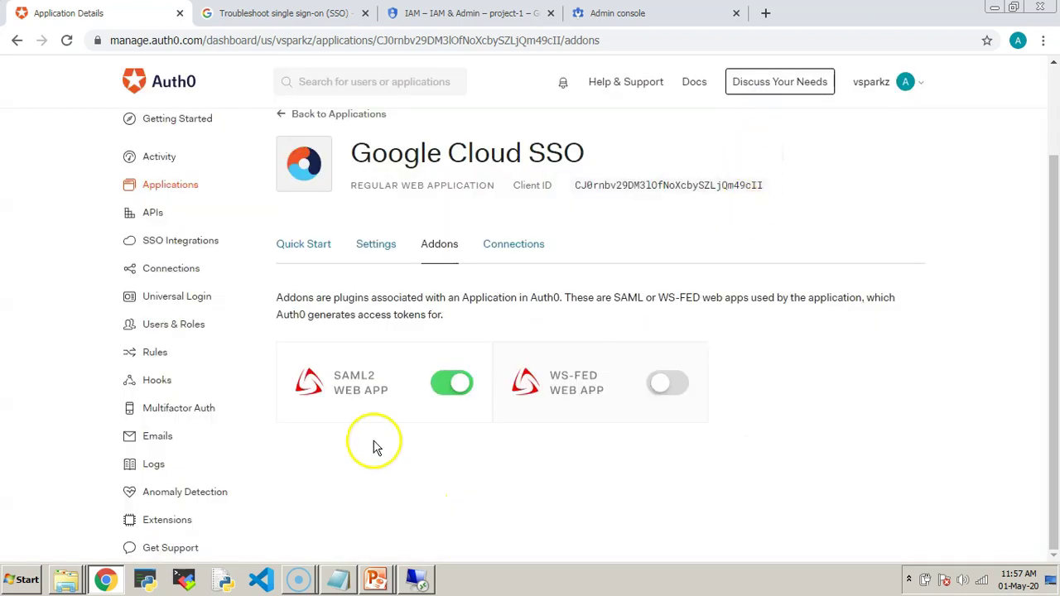
Download the Auth0 identity provider certificate as vsparkz.pem from the SAML2 add-on's Usage tab
{"action": "left_click", "coordinate": [341, 374]}
{"action": "left_click", "coordinate": [554, 139]}
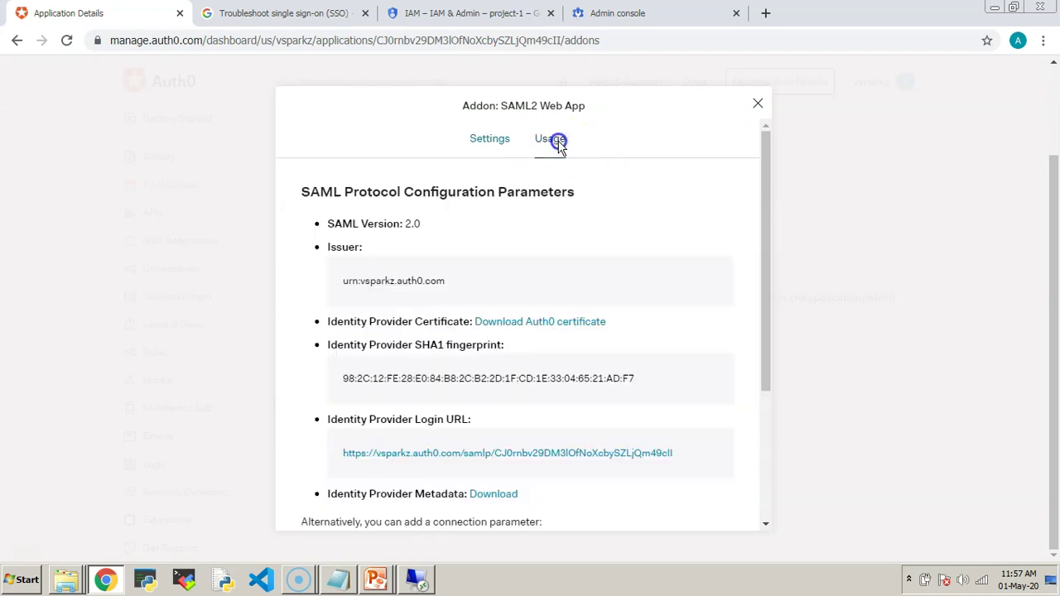
{"action": "scroll", "coordinate": [506, 322], "scroll_direction": "down", "scroll_amount": 2}
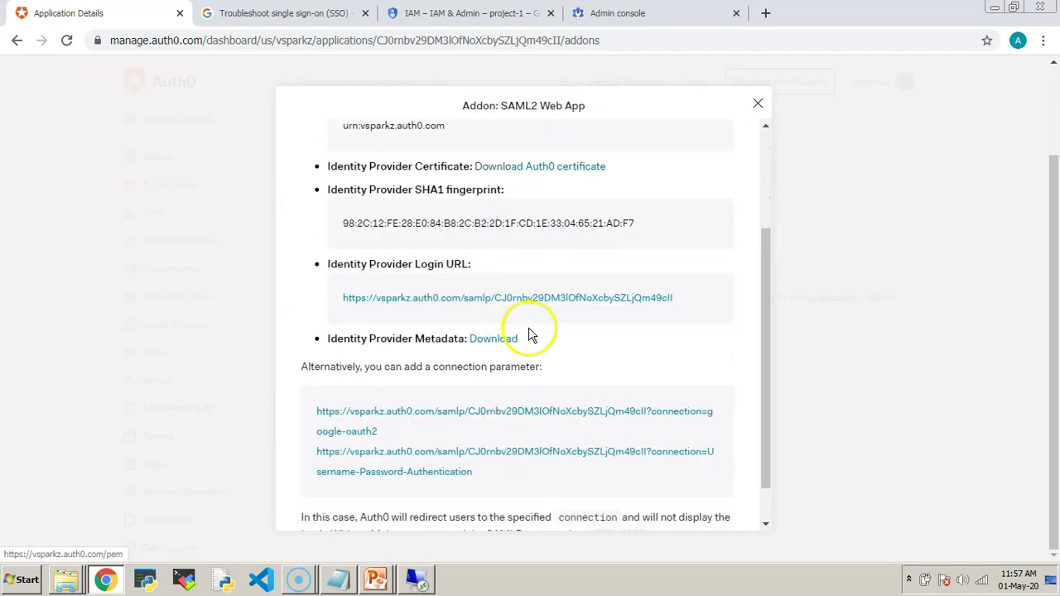
{"action": "scroll", "coordinate": [510, 395], "scroll_direction": "up", "scroll_amount": 3}
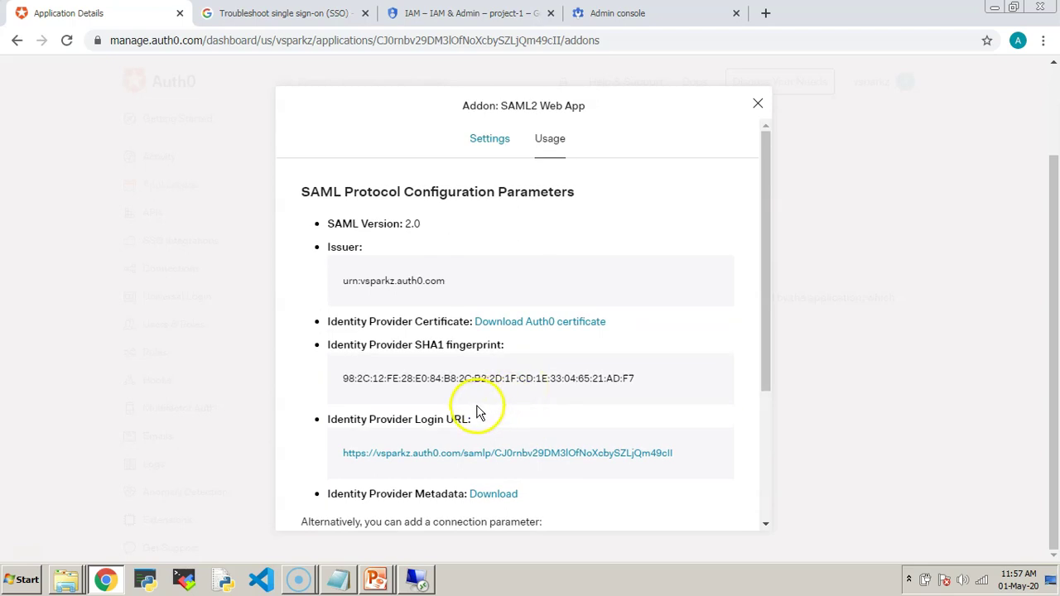
{"action": "left_click_drag", "start_coordinate": [362, 323], "coordinate": [475, 323]}
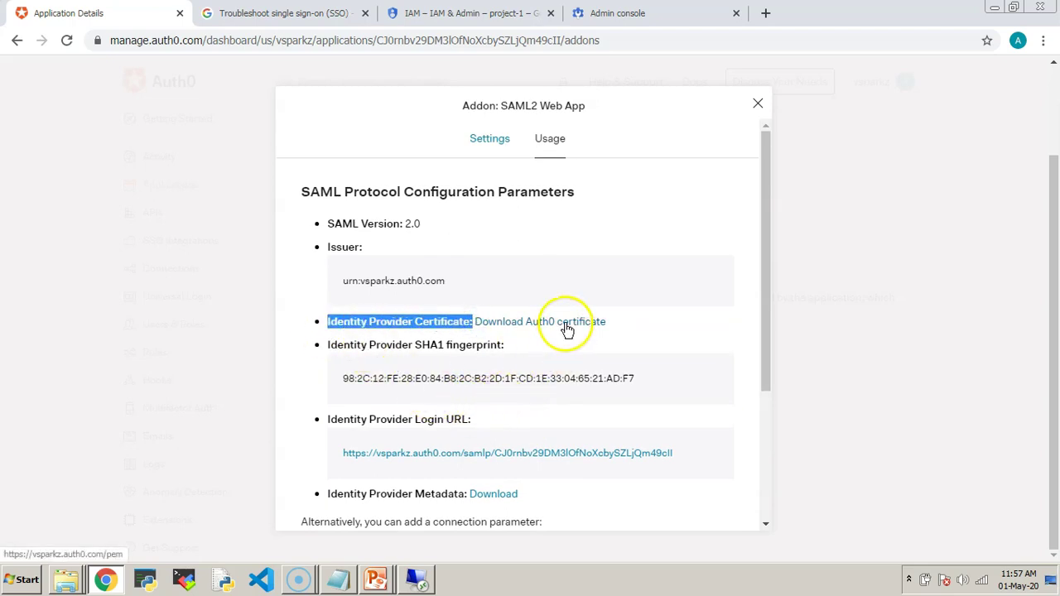
{"action": "left_click", "coordinate": [566, 324]}
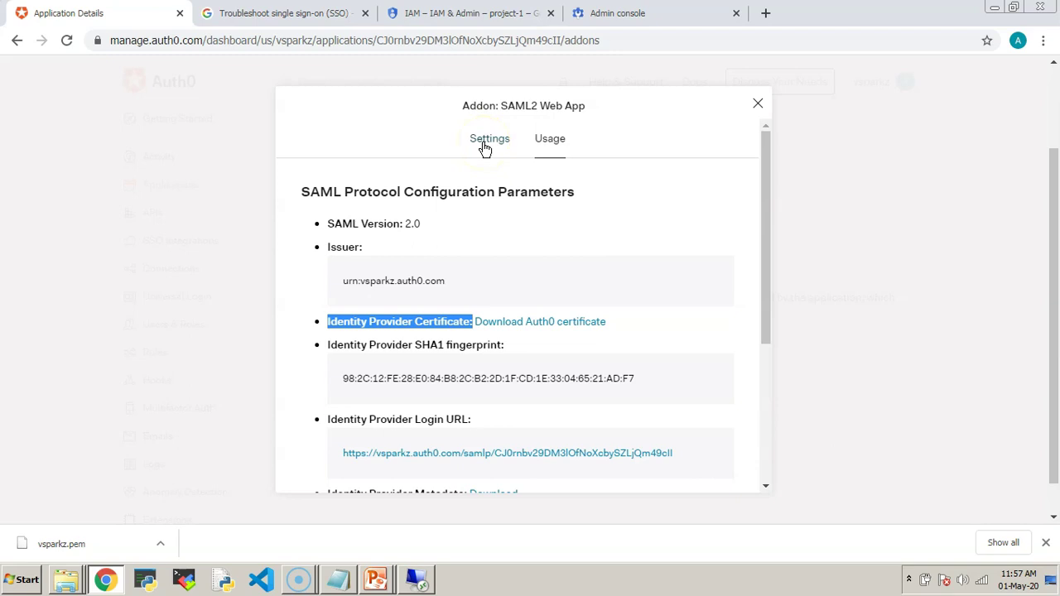
{"action": "left_click", "coordinate": [758, 104]}
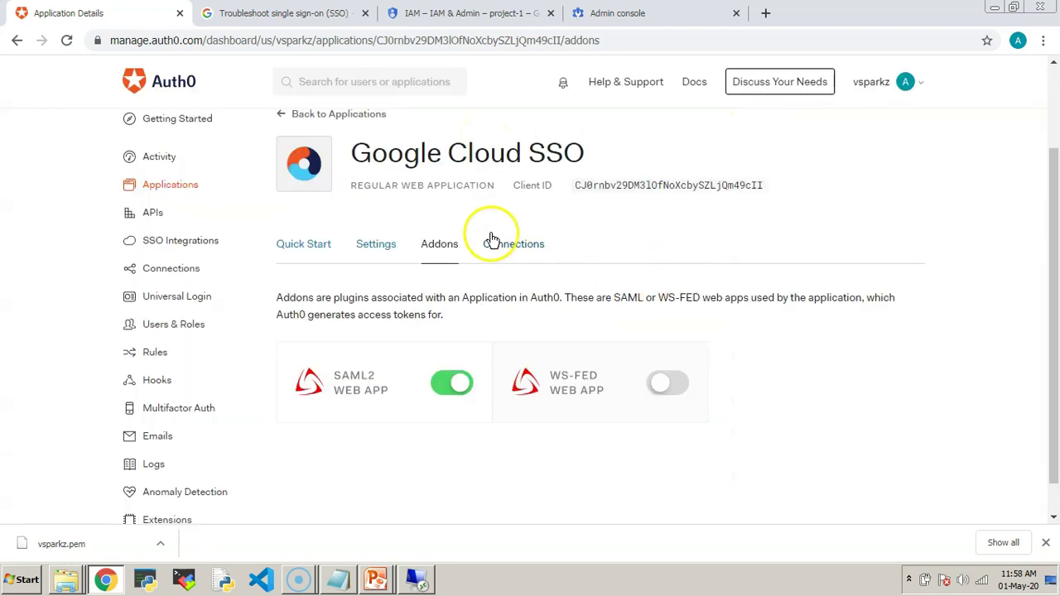
Switch on the on-prem-ad enterprise connection in the Google Cloud SSO app's Connections
{"action": "left_click", "coordinate": [518, 244]}
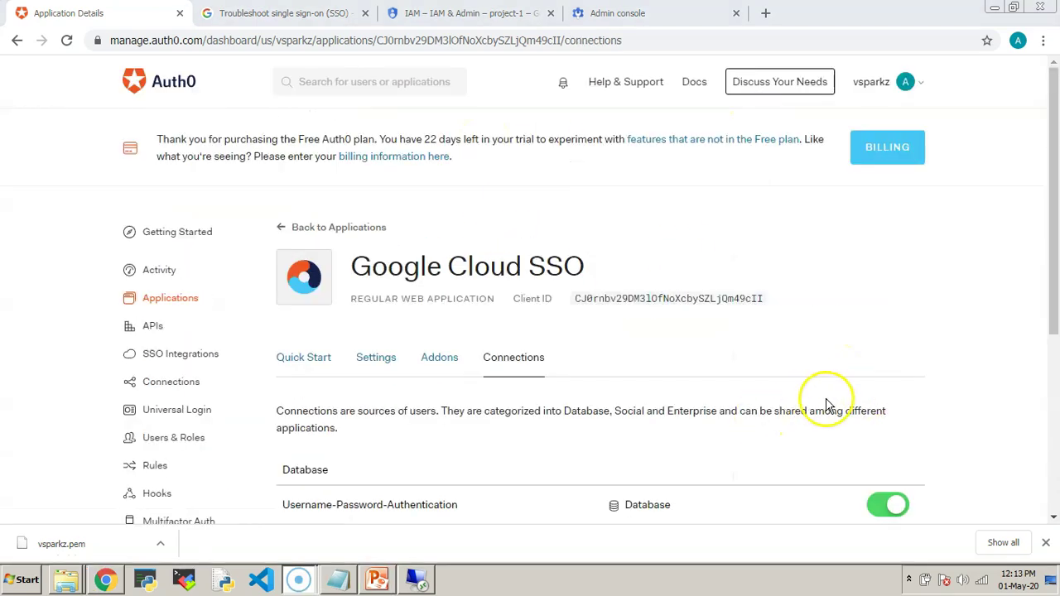
{"action": "scroll", "coordinate": [936, 377], "scroll_direction": "down", "scroll_amount": 4}
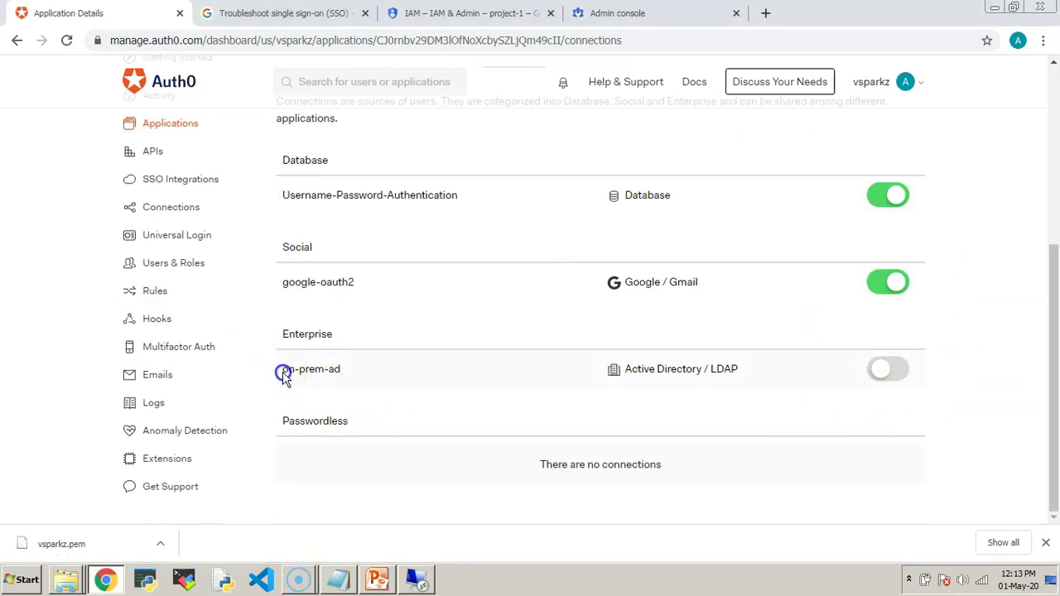
{"action": "left_click_drag", "start_coordinate": [284, 370], "coordinate": [348, 369]}
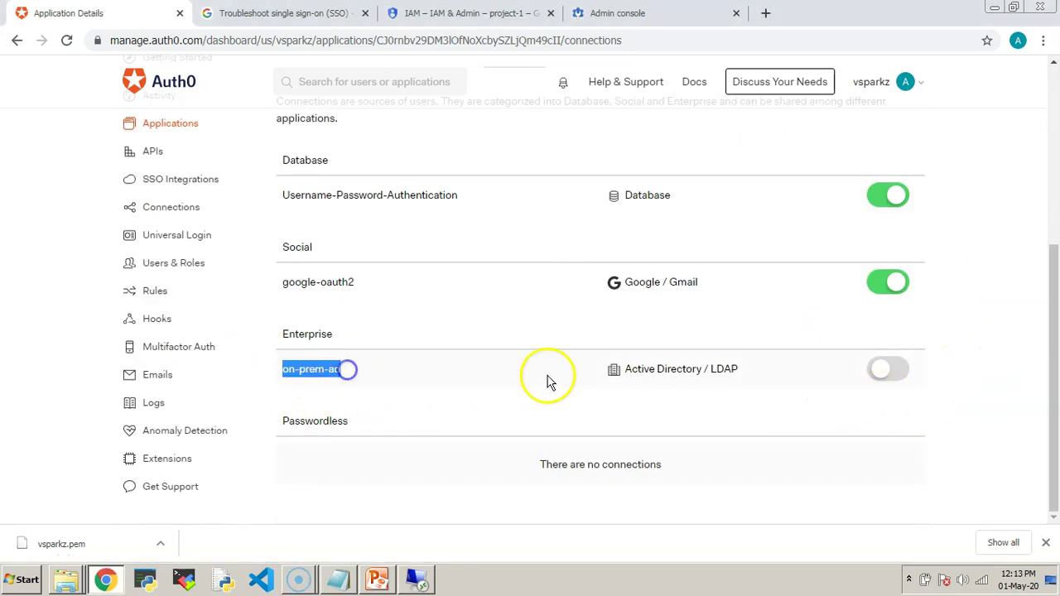
{"action": "left_click", "coordinate": [888, 371]}
{"action": "scroll", "coordinate": [651, 426], "scroll_direction": "up", "scroll_amount": 5}
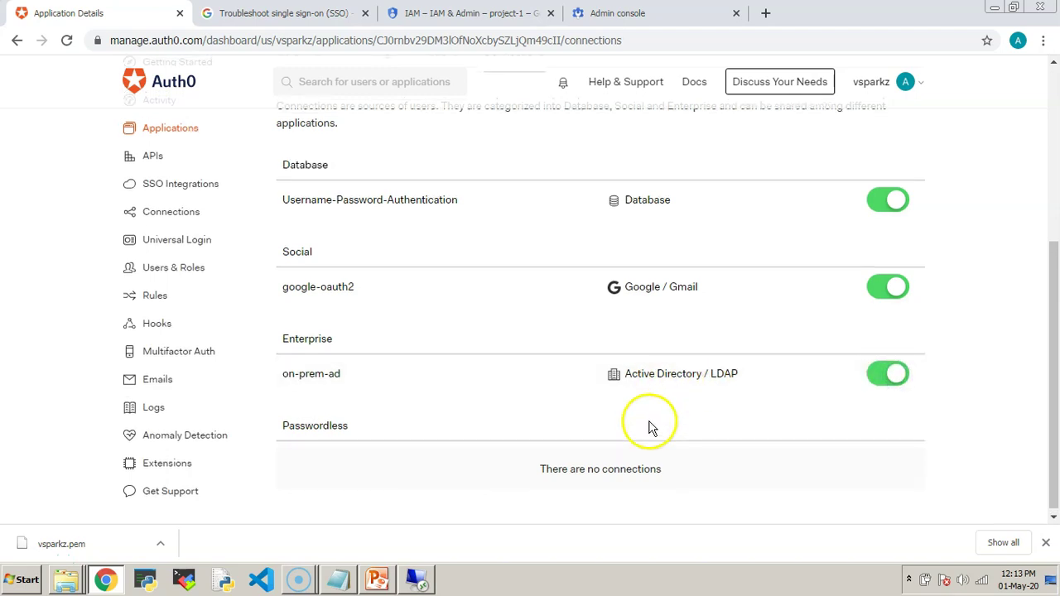
{"action": "left_click_drag", "start_coordinate": [354, 272], "coordinate": [592, 273]}
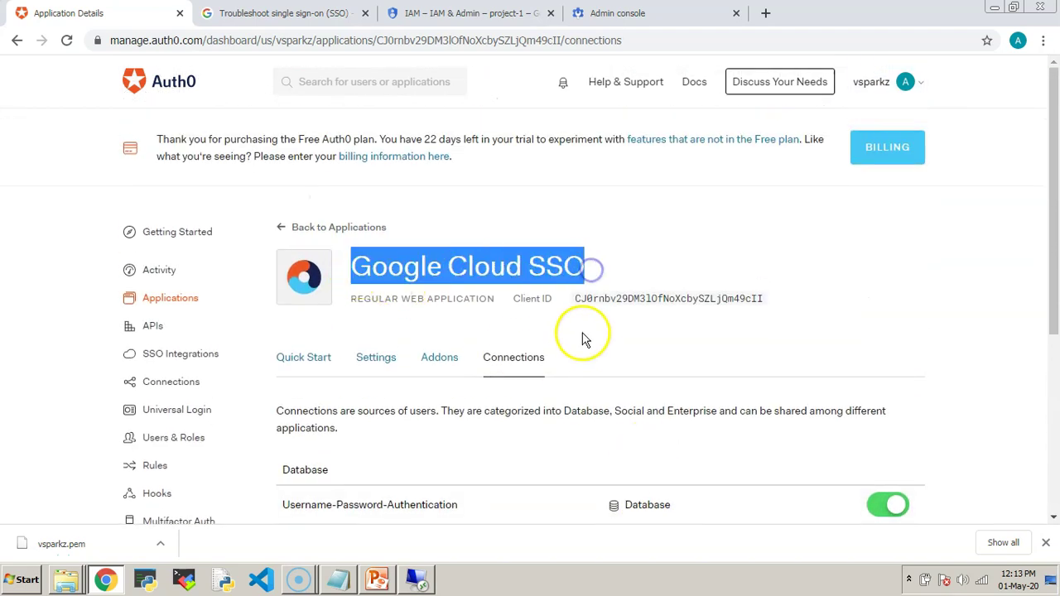
{"action": "left_click", "coordinate": [622, 346]}
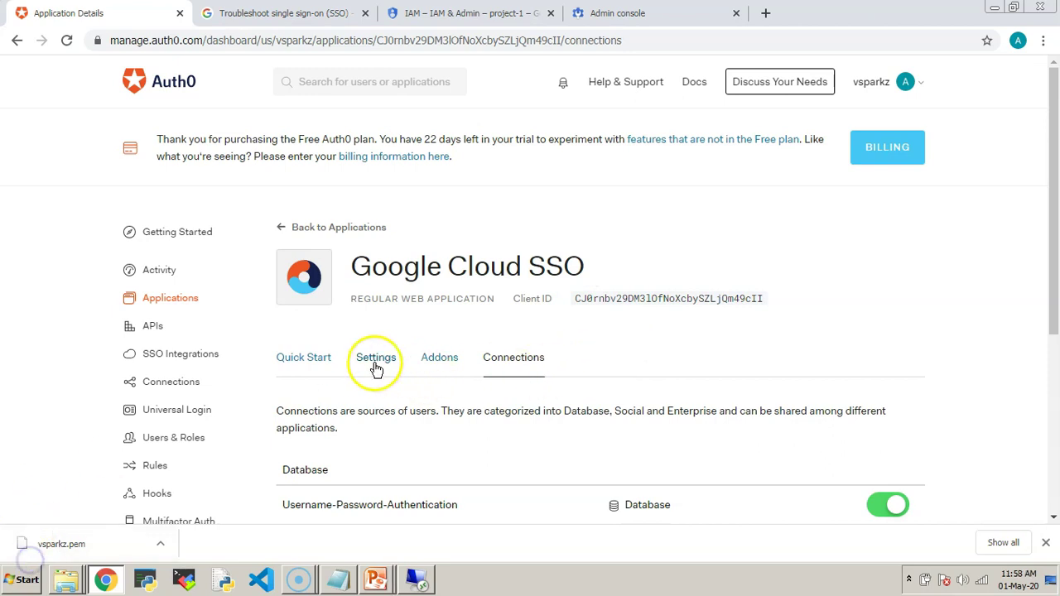
{"action": "left_click", "coordinate": [374, 365]}
Expand the Google Cloud SSO application's advanced settings
{"action": "scroll", "coordinate": [375, 366], "scroll_direction": "down", "scroll_amount": 10}
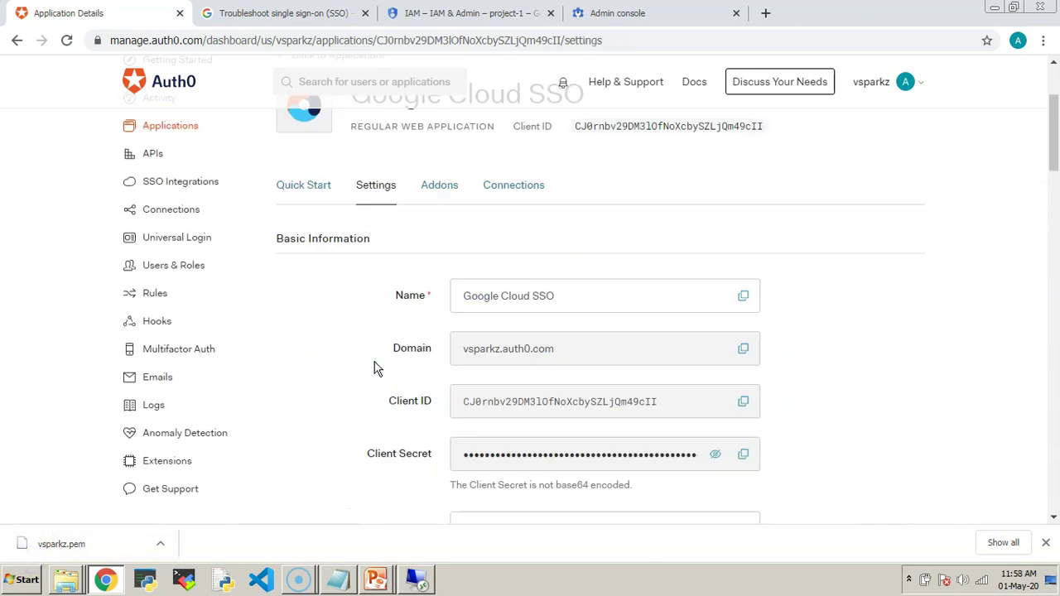
{"action": "scroll", "coordinate": [374, 367], "scroll_direction": "down", "scroll_amount": 15}
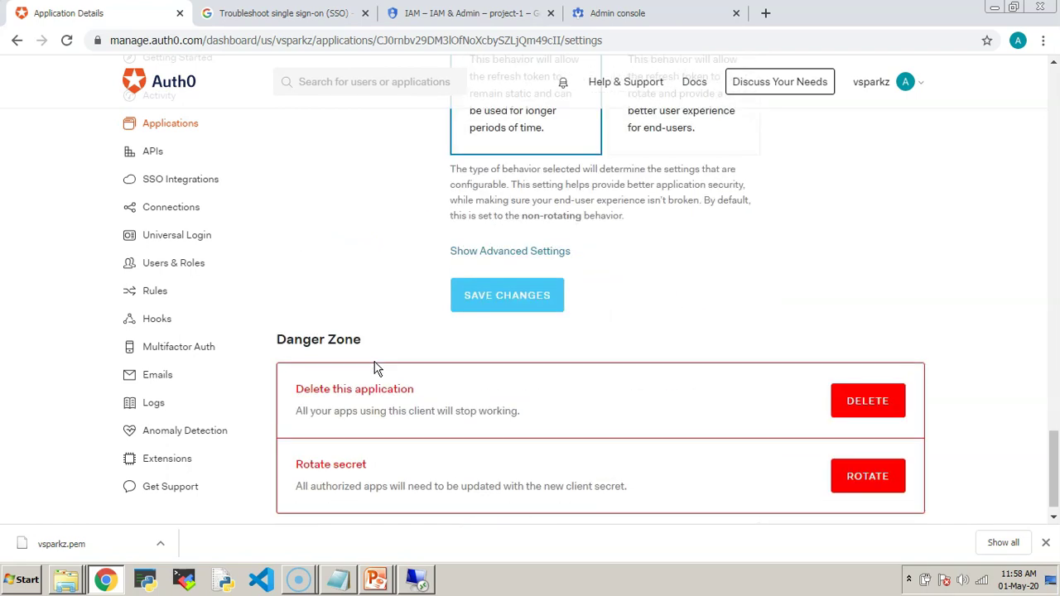
{"action": "scroll", "coordinate": [375, 367], "scroll_direction": "up", "scroll_amount": 15}
{"action": "scroll", "coordinate": [375, 369], "scroll_direction": "up", "scroll_amount": 3}
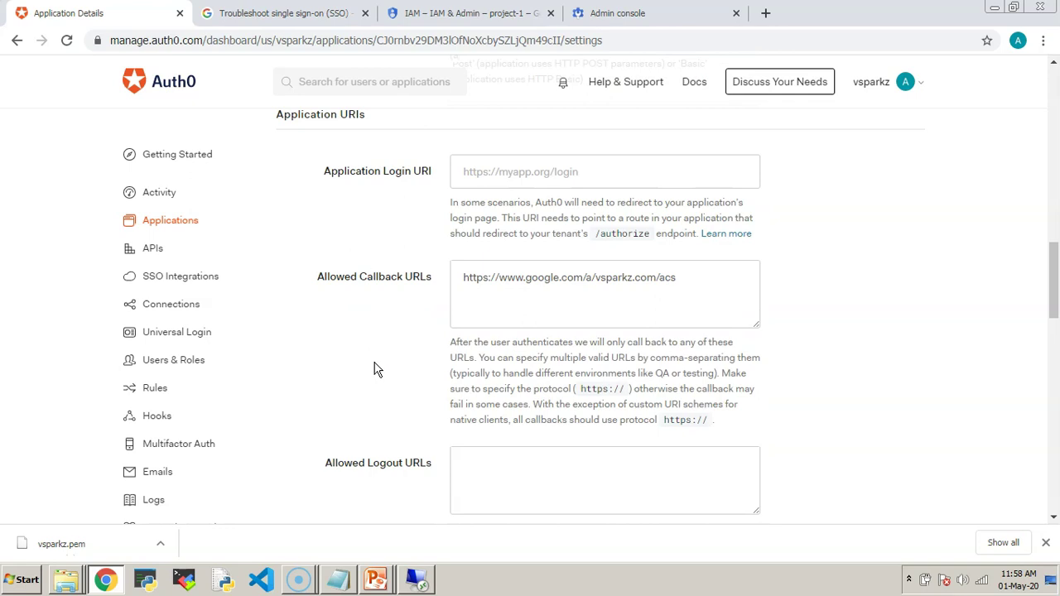
{"action": "scroll", "coordinate": [374, 369], "scroll_direction": "down", "scroll_amount": 12}
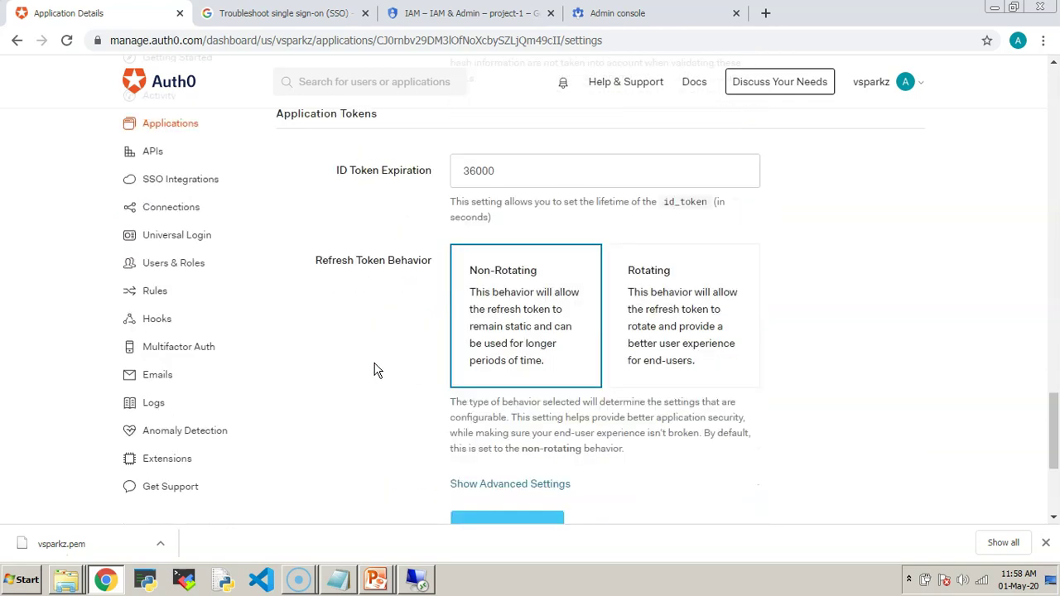
{"action": "left_click", "coordinate": [497, 250]}
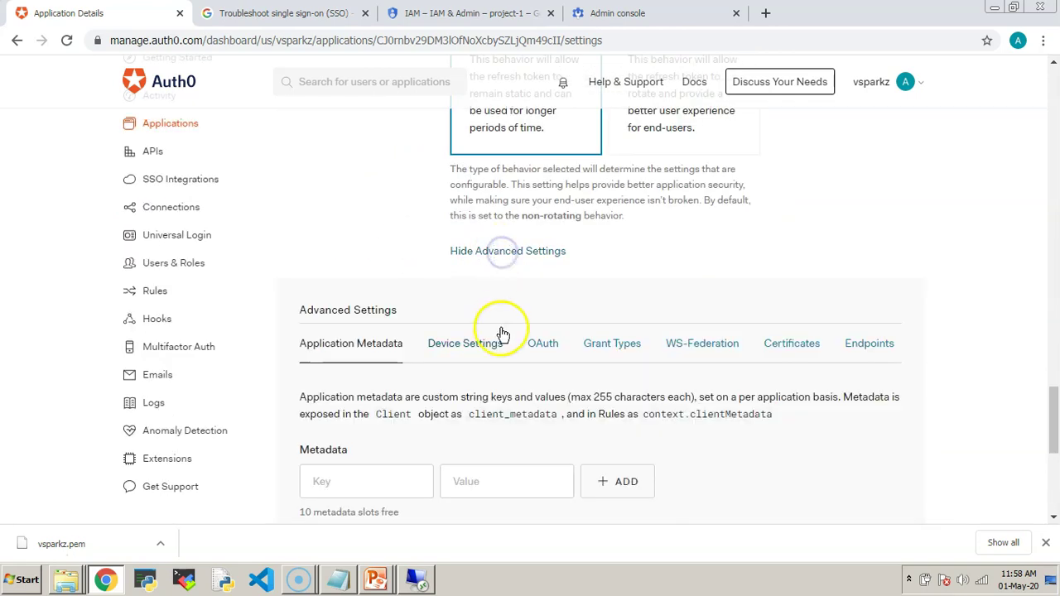
Copy the SAML Protocol URL from the advanced Endpoints settings
{"action": "scroll", "coordinate": [502, 336], "scroll_direction": "down", "scroll_amount": 3}
{"action": "scroll", "coordinate": [524, 354], "scroll_direction": "up", "scroll_amount": 3}
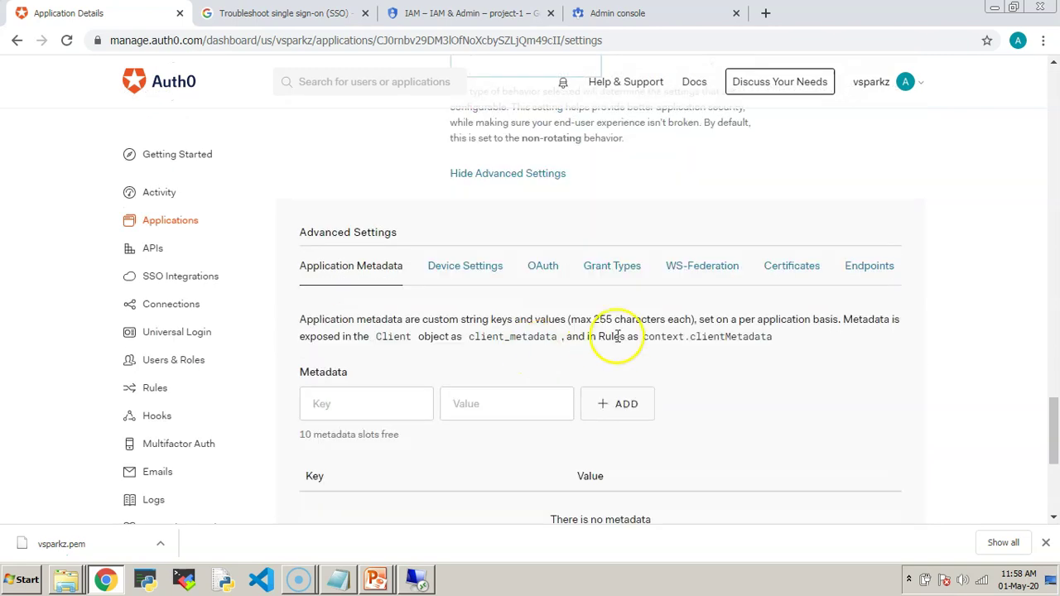
{"action": "left_click", "coordinate": [861, 267]}
{"action": "scroll", "coordinate": [515, 380], "scroll_direction": "down", "scroll_amount": 3}
{"action": "scroll", "coordinate": [513, 381], "scroll_direction": "down", "scroll_amount": 3}
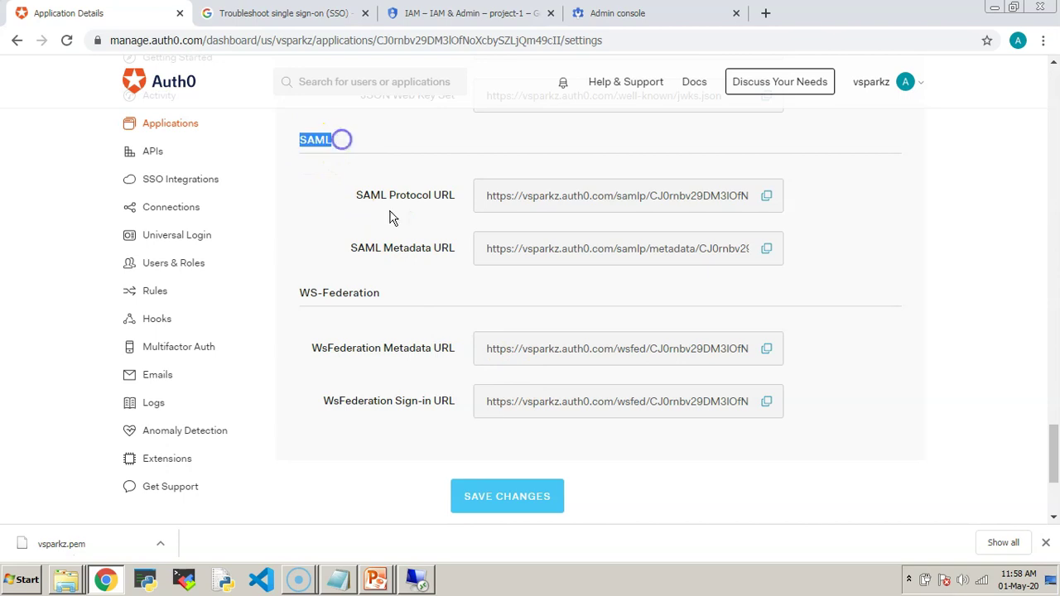
{"action": "left_click", "coordinate": [770, 196]}
{"action": "left_click", "coordinate": [613, 13]}
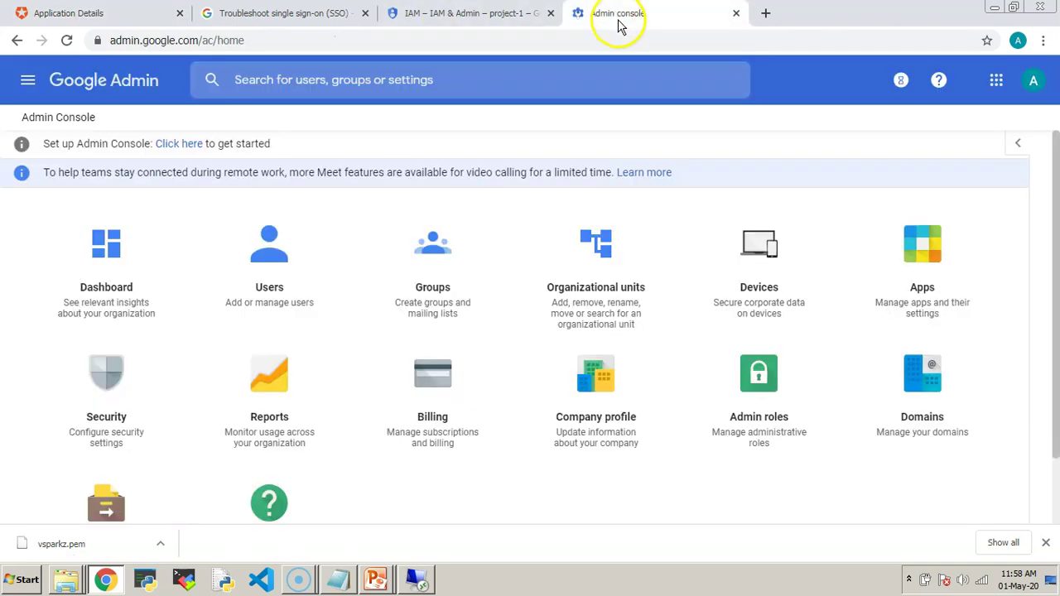
Go to Security > Settings and open 'Set up single sign-on (SSO) with a third party IdP'
{"action": "left_click", "coordinate": [23, 87]}
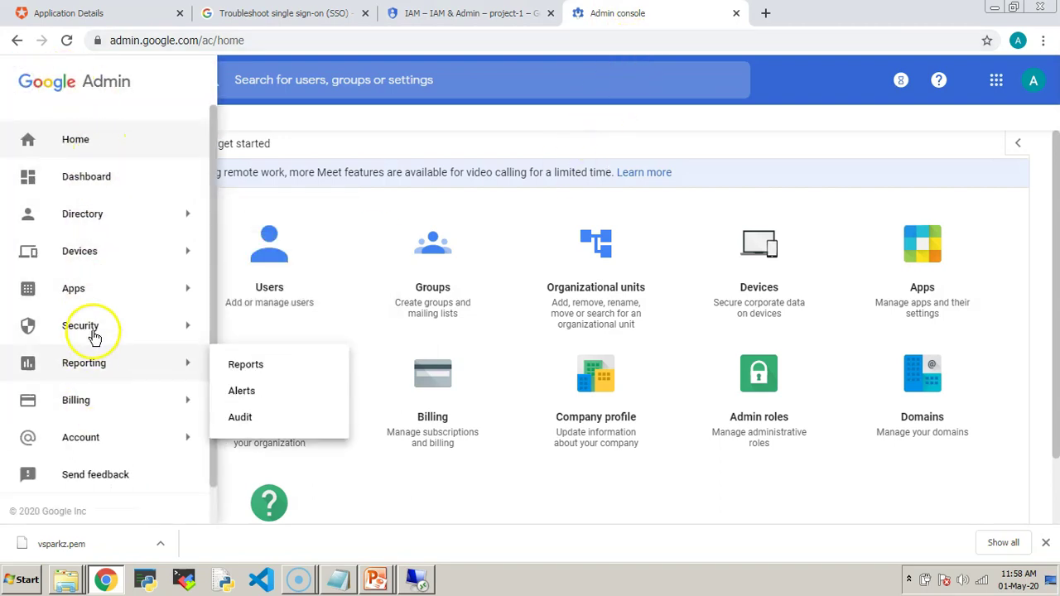
{"action": "mouse_move", "coordinate": [106, 327]}
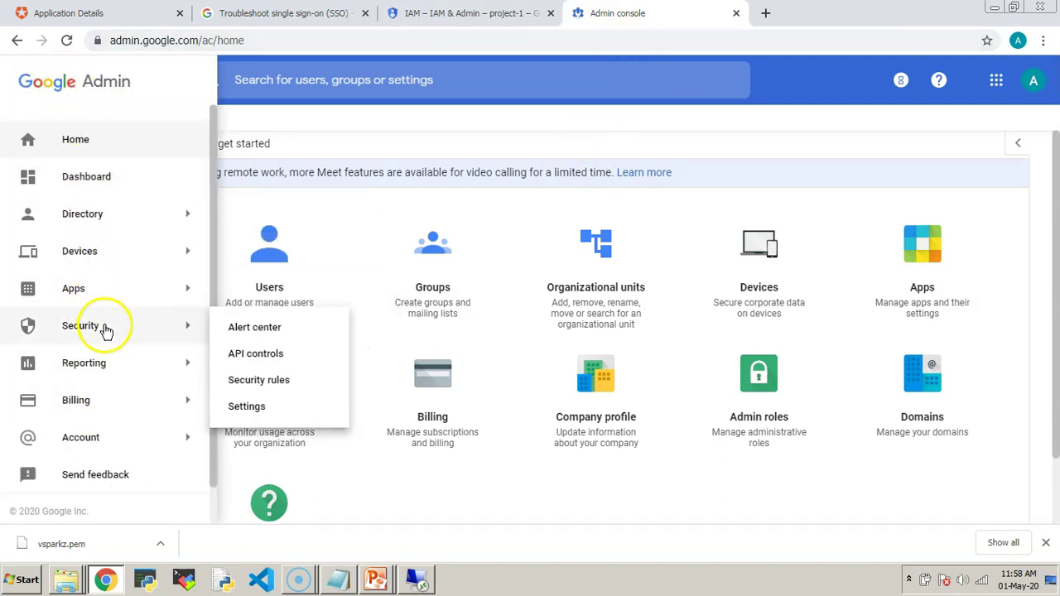
{"action": "left_click", "coordinate": [253, 410]}
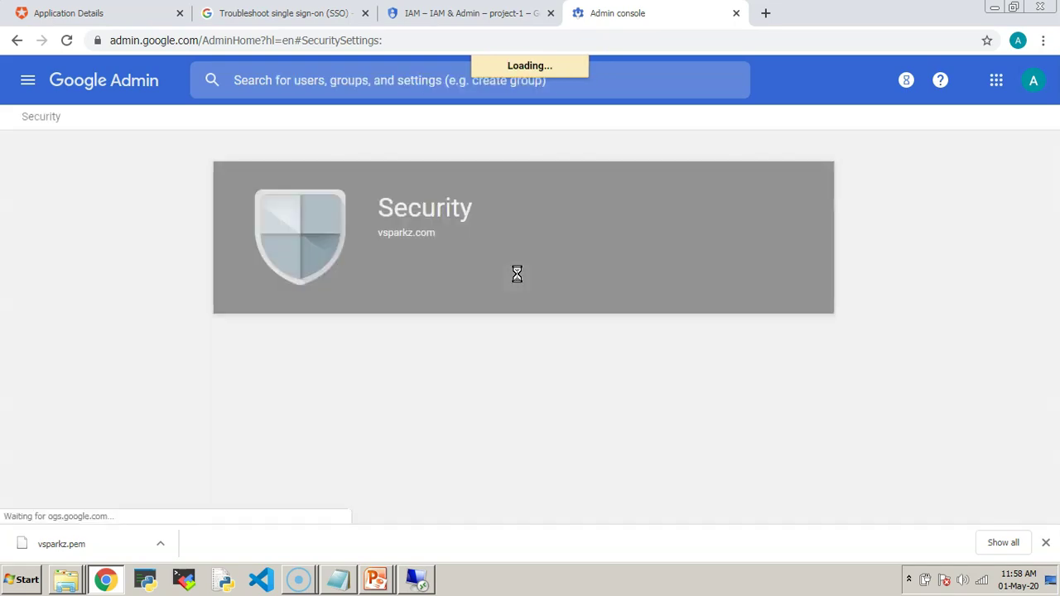
{"action": "scroll", "coordinate": [516, 274], "scroll_direction": "down", "scroll_amount": 4}
{"action": "scroll", "coordinate": [517, 282], "scroll_direction": "down", "scroll_amount": 6}
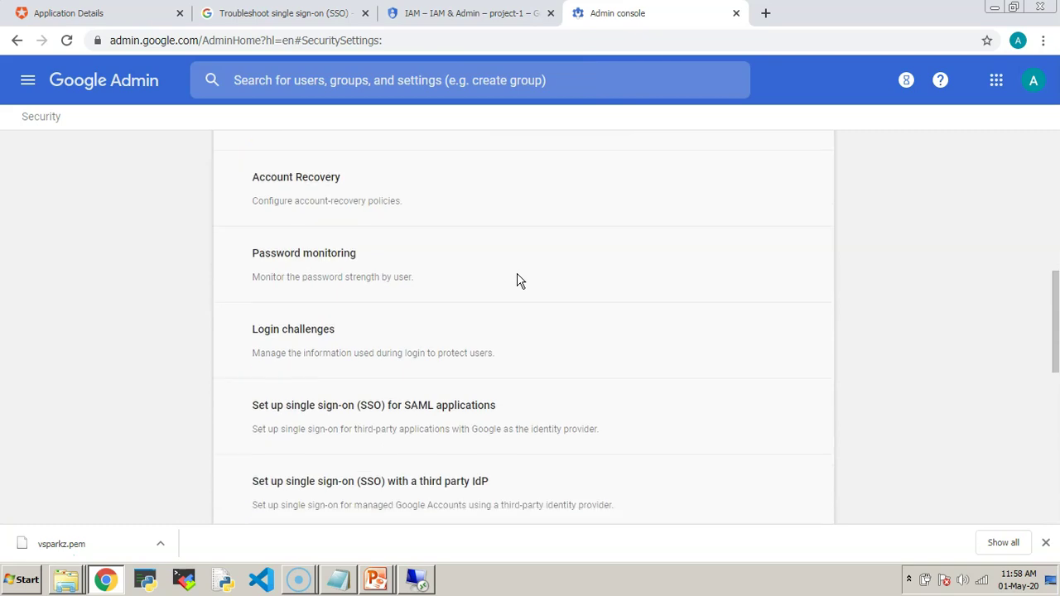
{"action": "scroll", "coordinate": [371, 309], "scroll_direction": "up", "scroll_amount": 1}
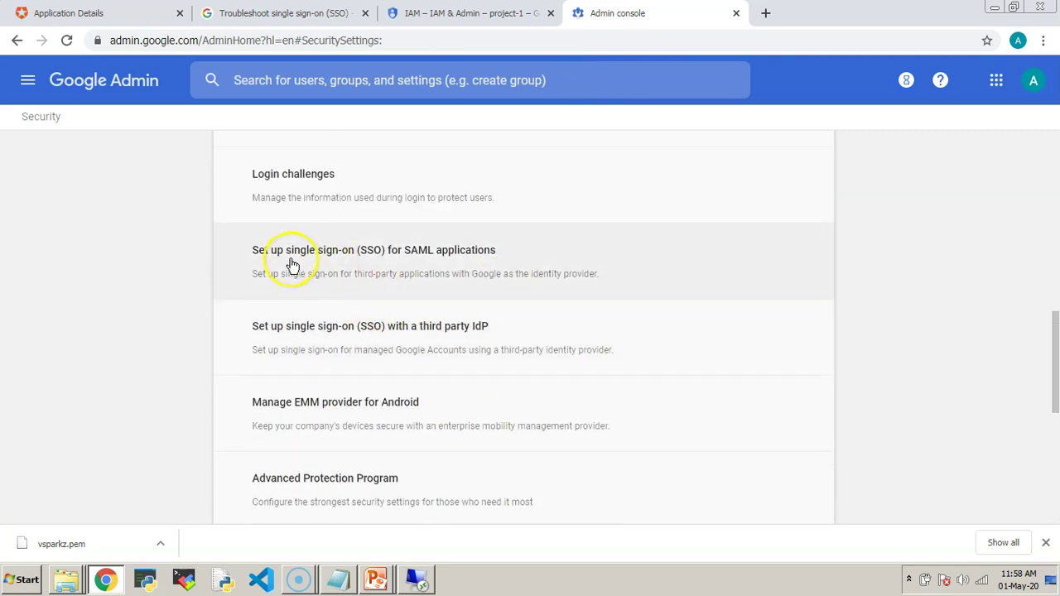
{"action": "left_click", "coordinate": [304, 332]}
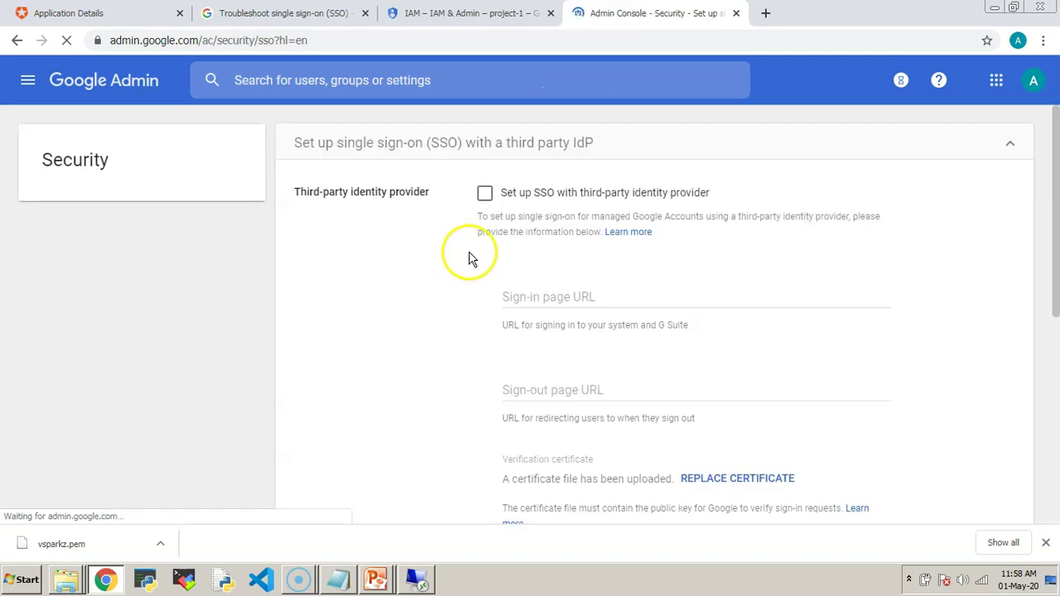
Enable third-party IdP SSO and paste the Auth0 SAML URL as the Sign-in page URL
{"action": "left_click_drag", "start_coordinate": [287, 170], "coordinate": [316, 174]}
{"action": "left_click", "coordinate": [294, 170]}
{"action": "left_click", "coordinate": [486, 218]}
{"action": "left_click", "coordinate": [589, 321]}
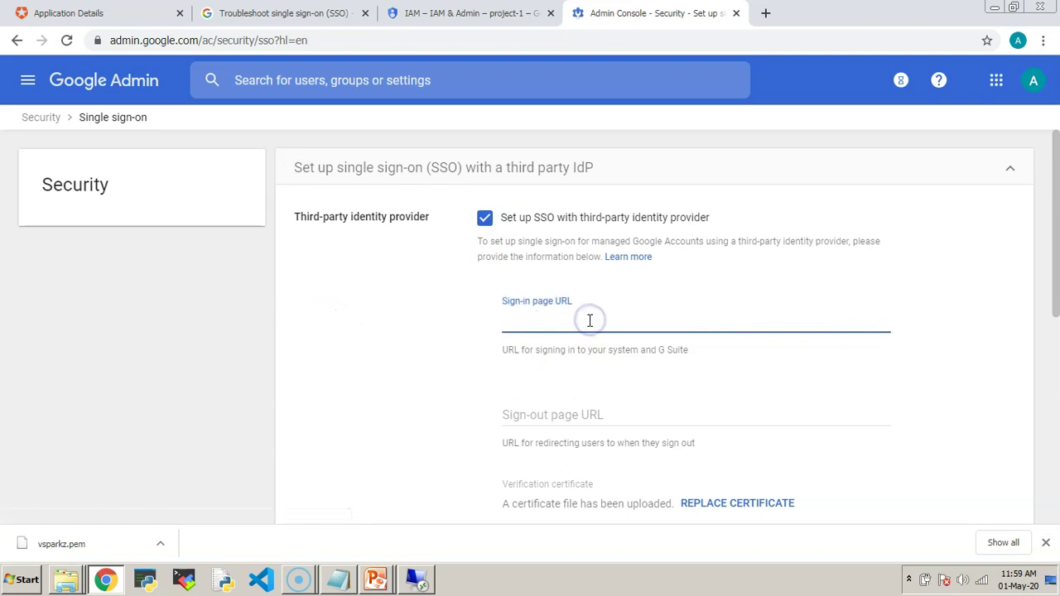
{"action": "key", "text": "ctrl+v"}
{"action": "left_click", "coordinate": [639, 321]}
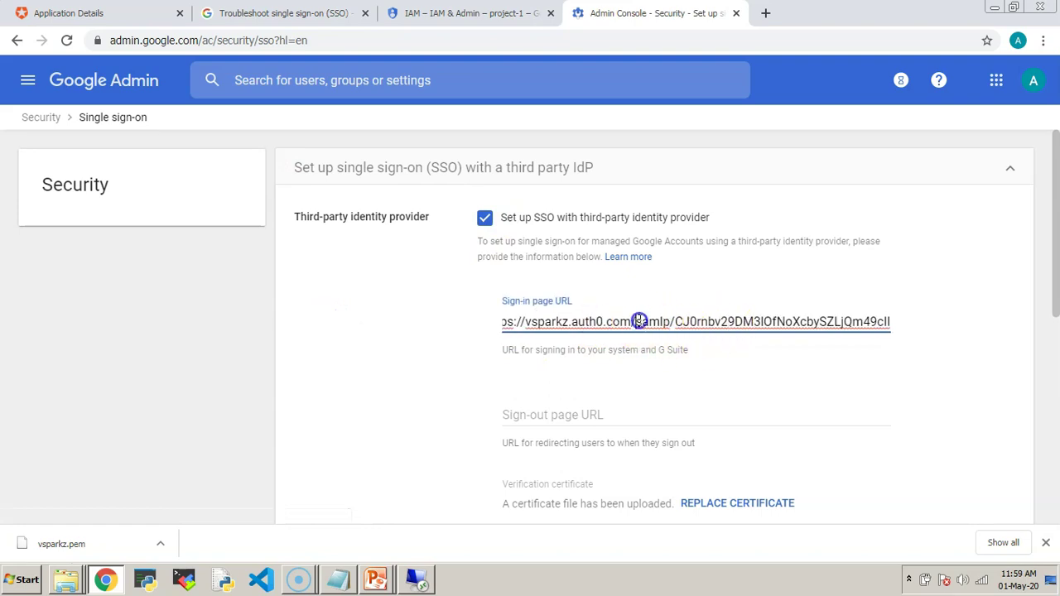
{"action": "left_click_drag", "start_coordinate": [666, 320], "coordinate": [670, 321]}
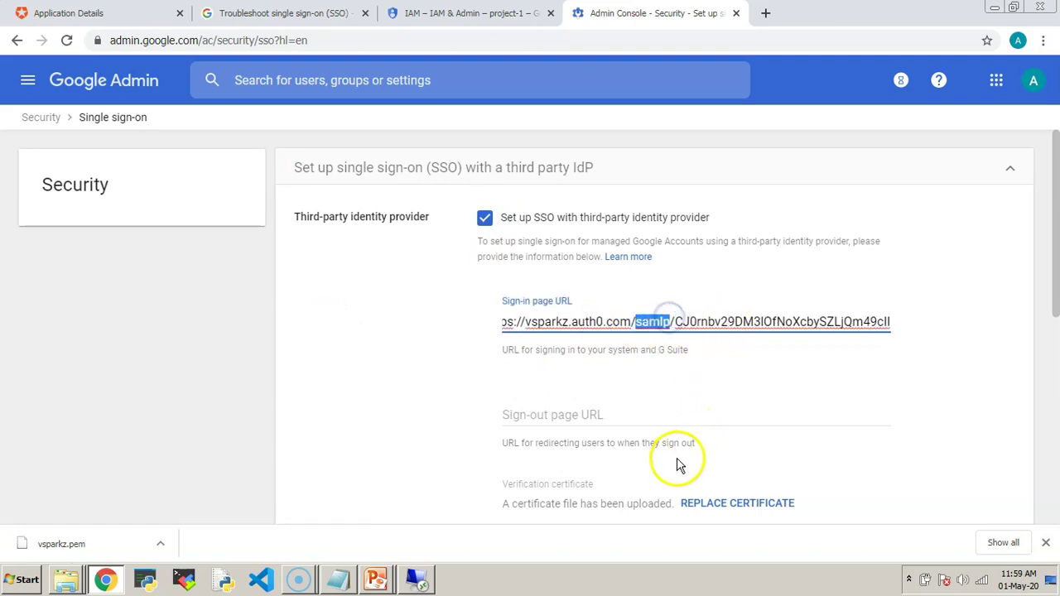
{"action": "scroll", "coordinate": [682, 466], "scroll_direction": "down", "scroll_amount": 2}
{"action": "left_click", "coordinate": [553, 268]}
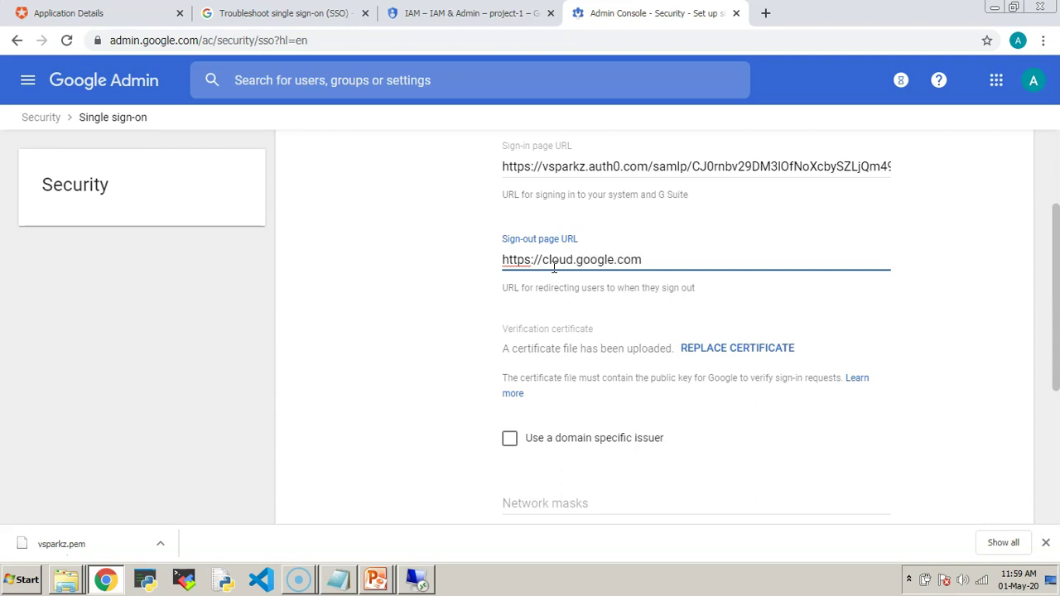
{"action": "scroll", "coordinate": [703, 442], "scroll_direction": "down", "scroll_amount": 1}
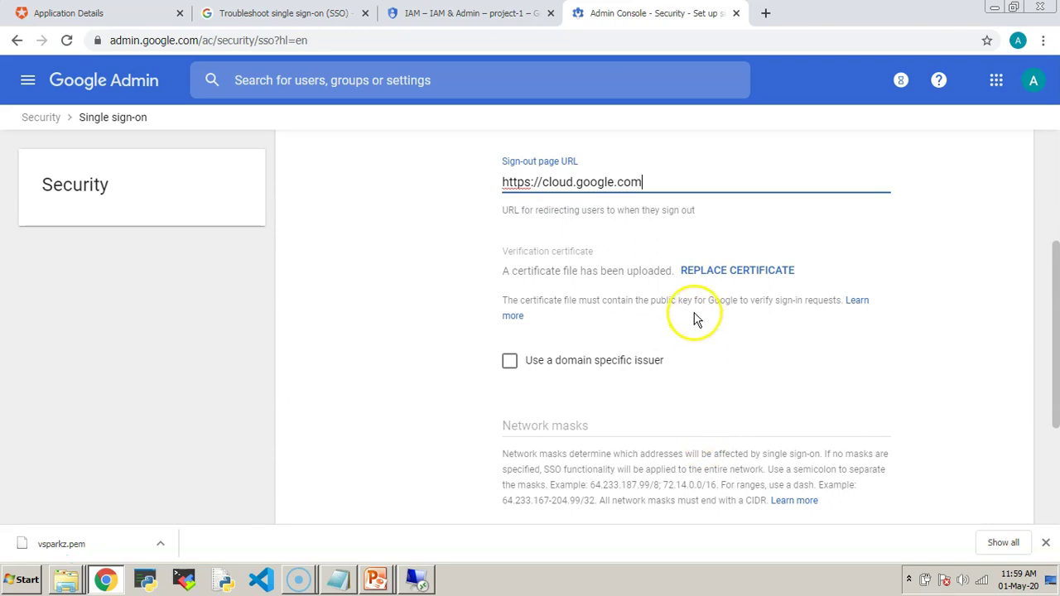
{"action": "left_click_drag", "start_coordinate": [500, 252], "coordinate": [598, 255]}
{"action": "left_click", "coordinate": [651, 240]}
Upload Downloads > vsparkz.pem as the verification certificate
{"action": "left_click", "coordinate": [761, 276]}
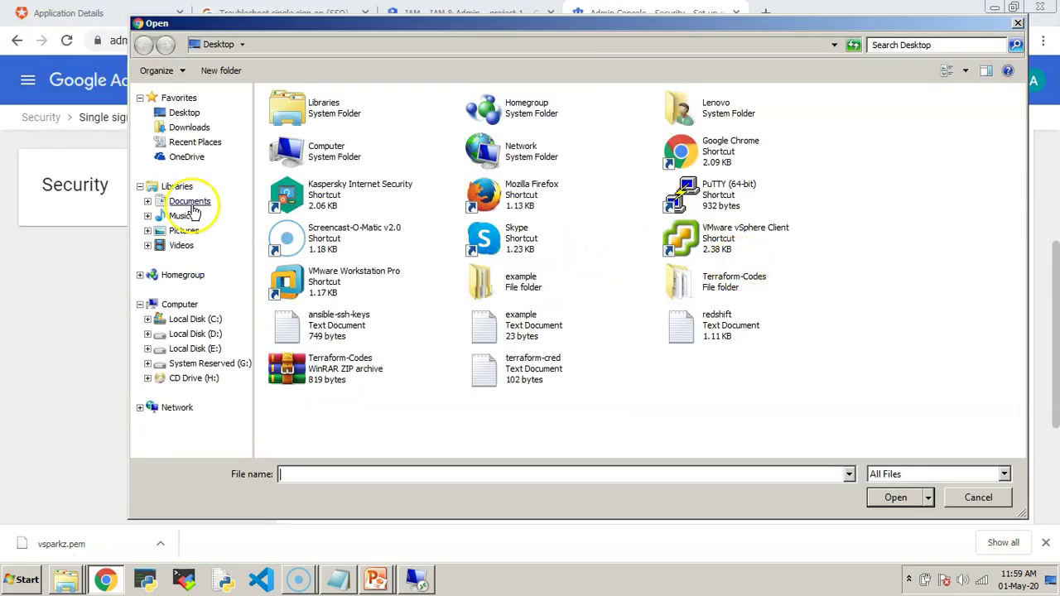
{"action": "left_click", "coordinate": [193, 127]}
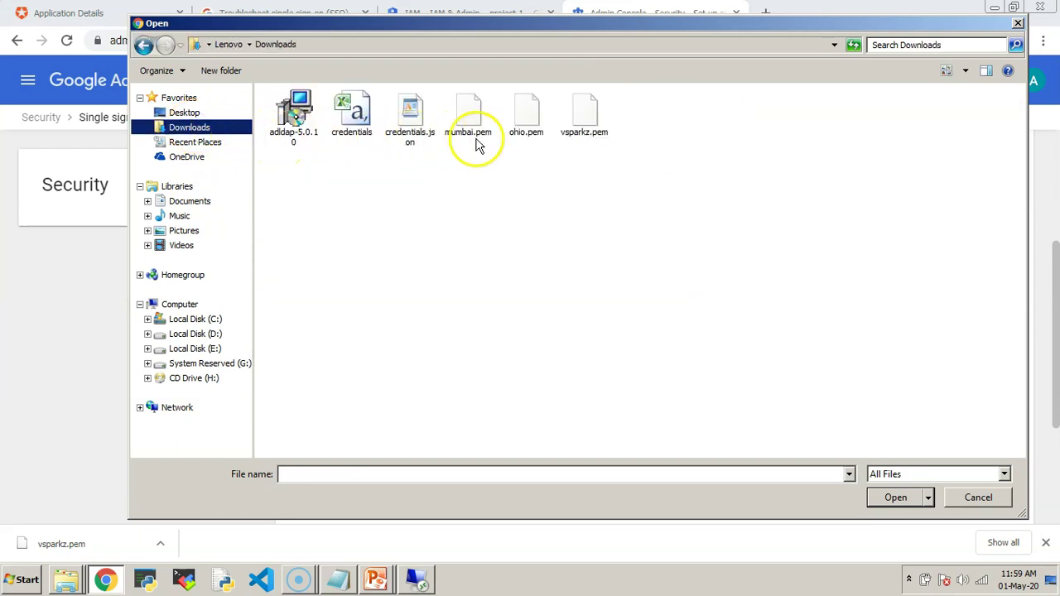
{"action": "left_click", "coordinate": [585, 135]}
{"action": "left_click", "coordinate": [896, 497]}
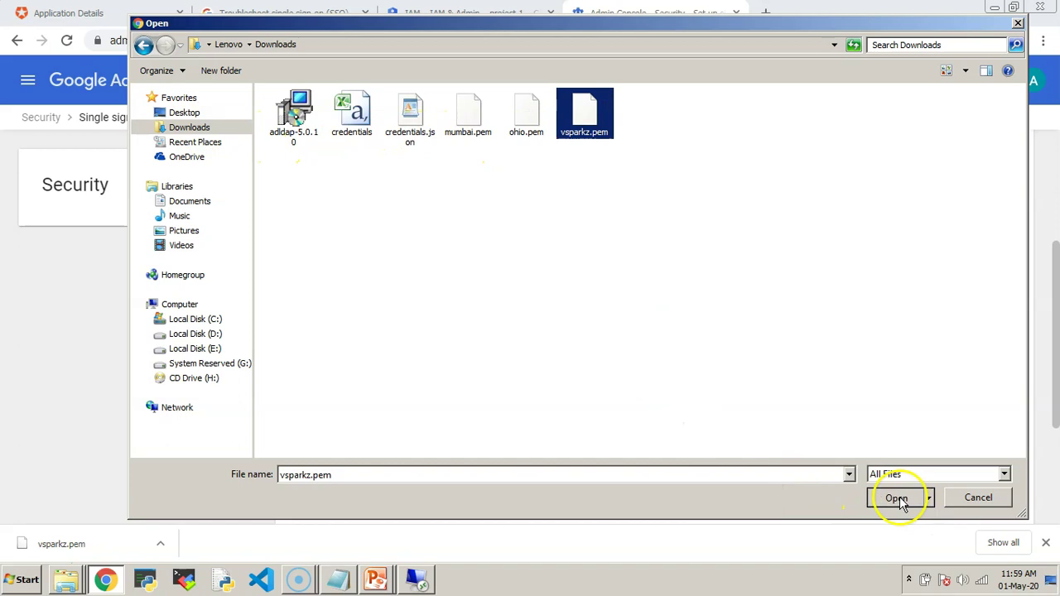
Save the SSO settings and return to the Security overview
{"action": "scroll", "coordinate": [694, 414], "scroll_direction": "down", "scroll_amount": 3}
{"action": "left_click", "coordinate": [991, 481]}
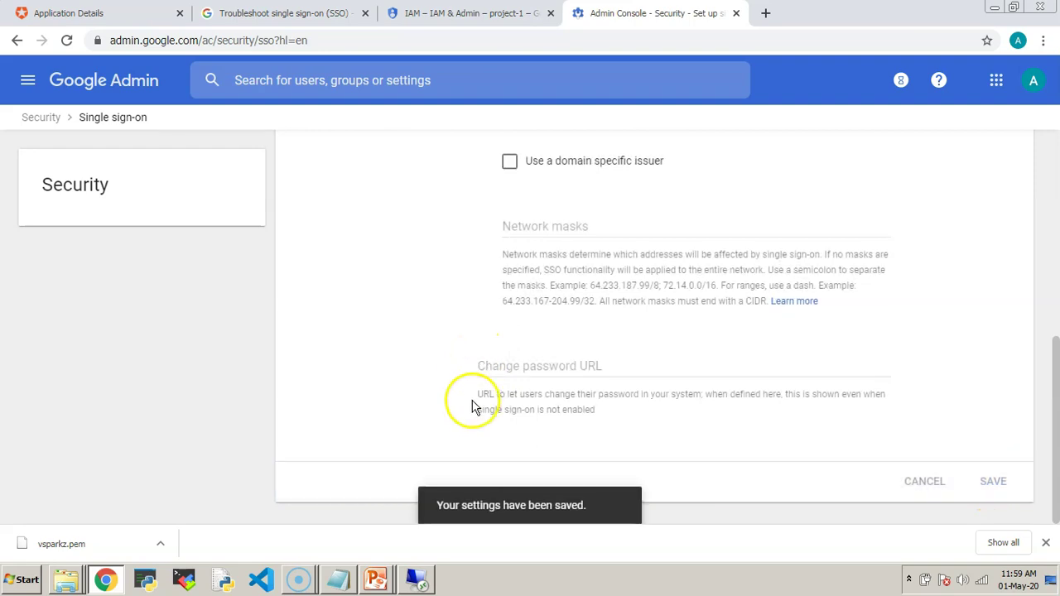
{"action": "scroll", "coordinate": [470, 413], "scroll_direction": "up", "scroll_amount": 4}
{"action": "scroll", "coordinate": [469, 413], "scroll_direction": "up", "scroll_amount": 1}
{"action": "scroll", "coordinate": [470, 413], "scroll_direction": "down", "scroll_amount": 4}
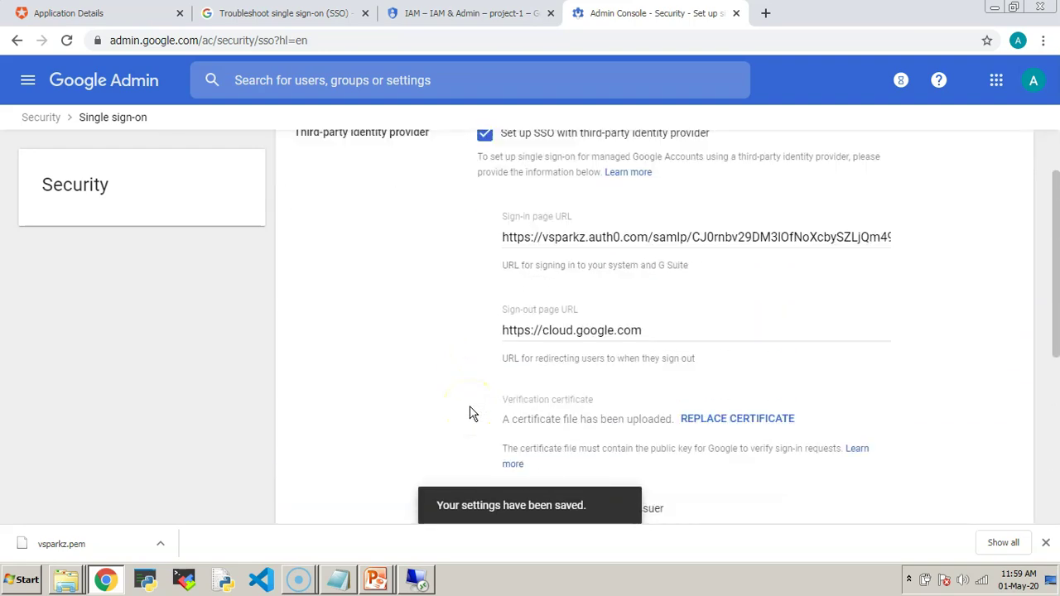
{"action": "left_click", "coordinate": [931, 487]}
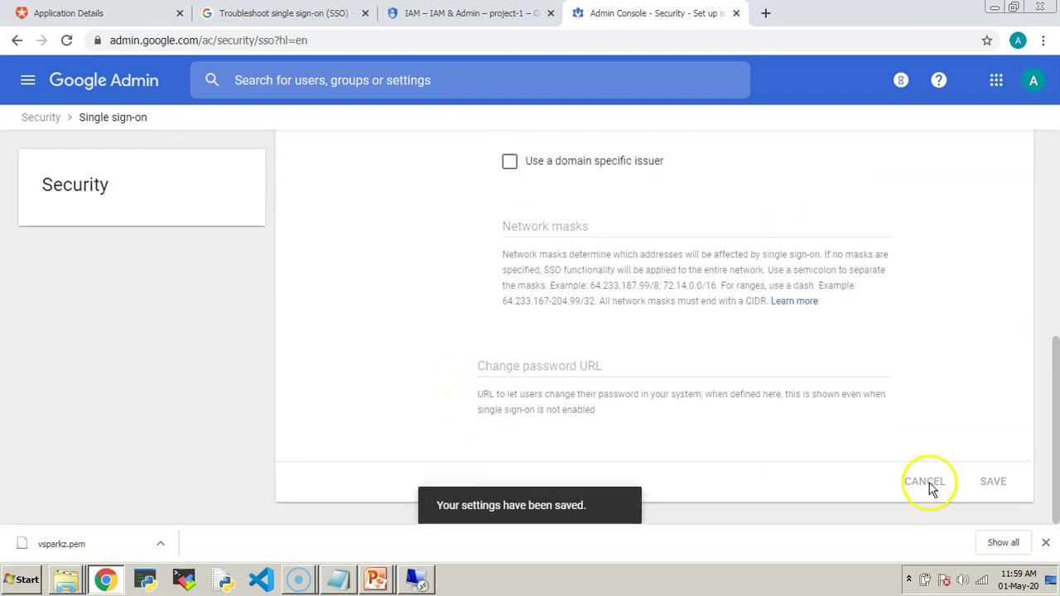
{"action": "scroll", "coordinate": [379, 407], "scroll_direction": "up", "scroll_amount": 6}
{"action": "left_click", "coordinate": [51, 120]}
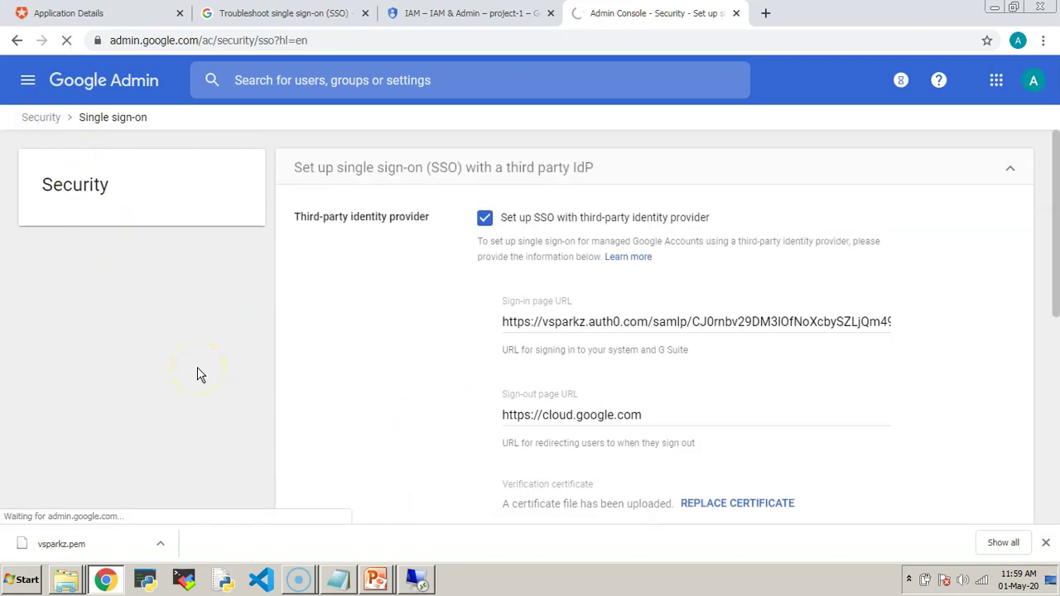
Advance the slideshow to 'Step 5: Test SSO Federation to GCP', then return to Chrome
{"action": "key", "text": "alt+Tab"}
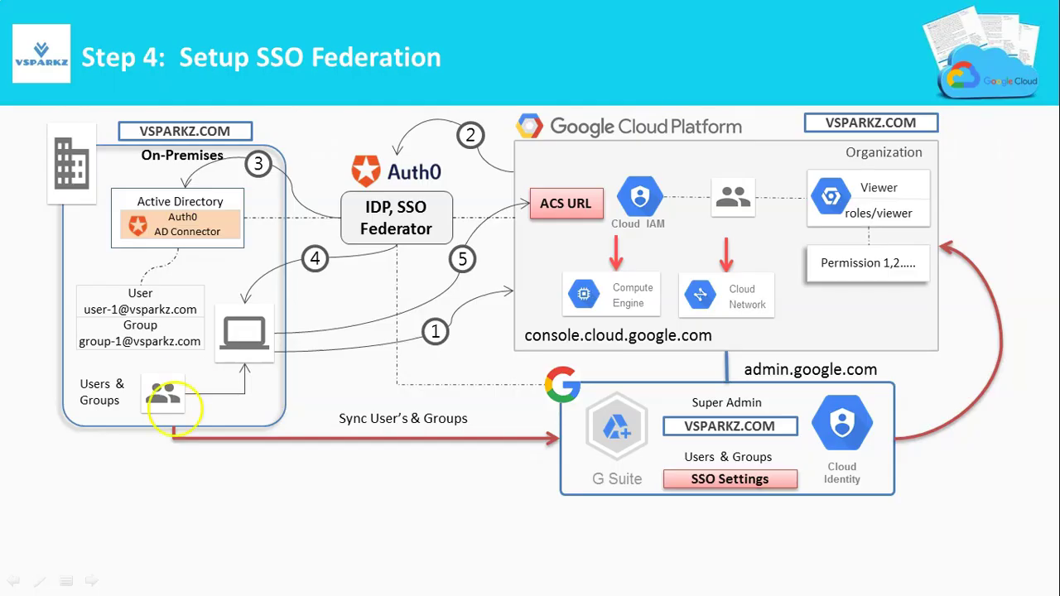
{"action": "left_click", "coordinate": [277, 512]}
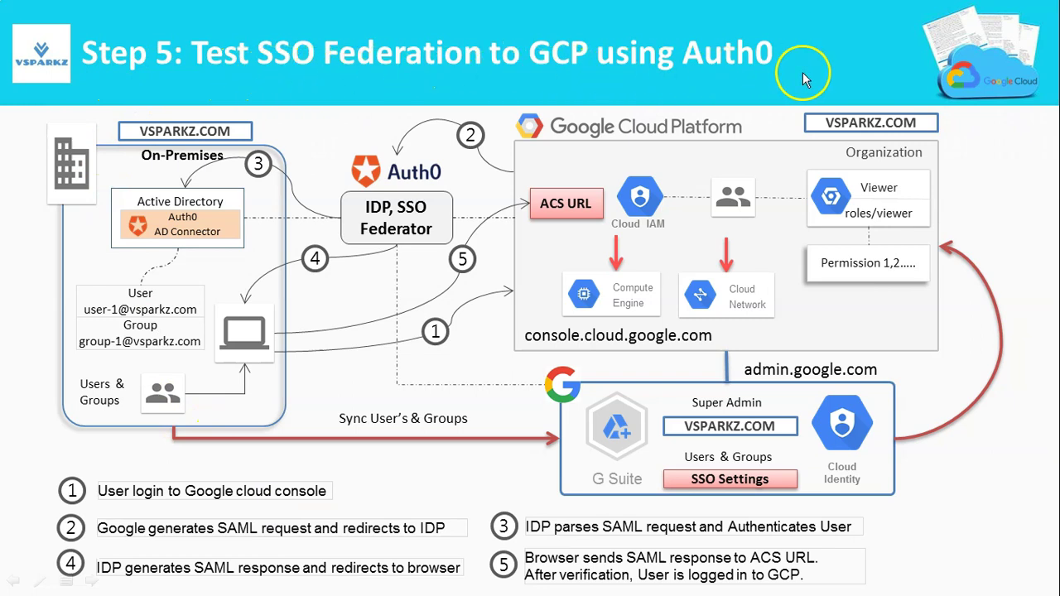
{"action": "key", "text": "alt+Tab"}
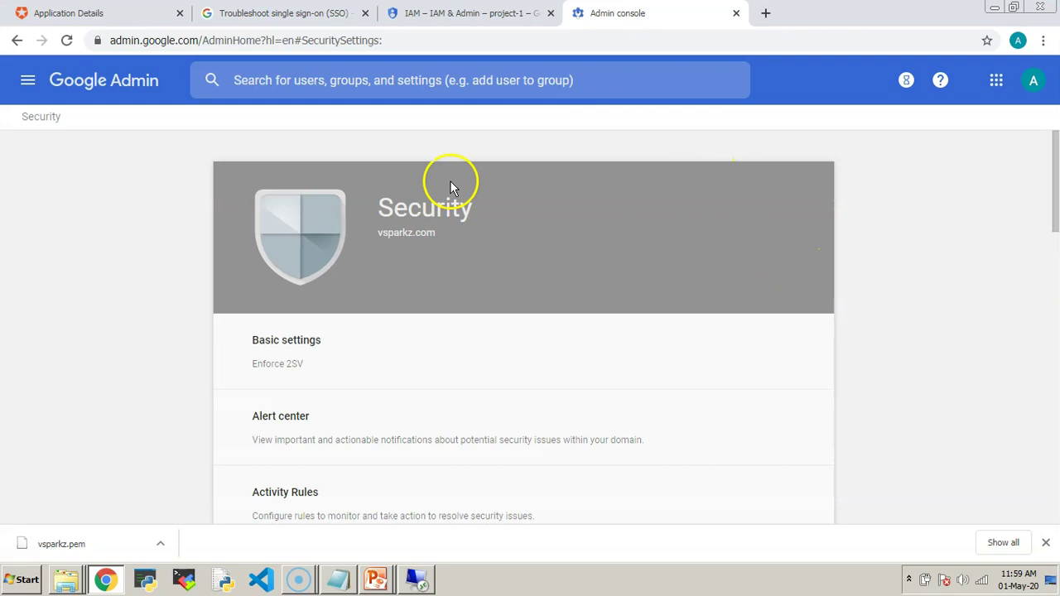
Open a new incognito window and load console.cloud.google.com
{"action": "left_click", "coordinate": [83, 78]}
{"action": "left_click", "coordinate": [1045, 40]}
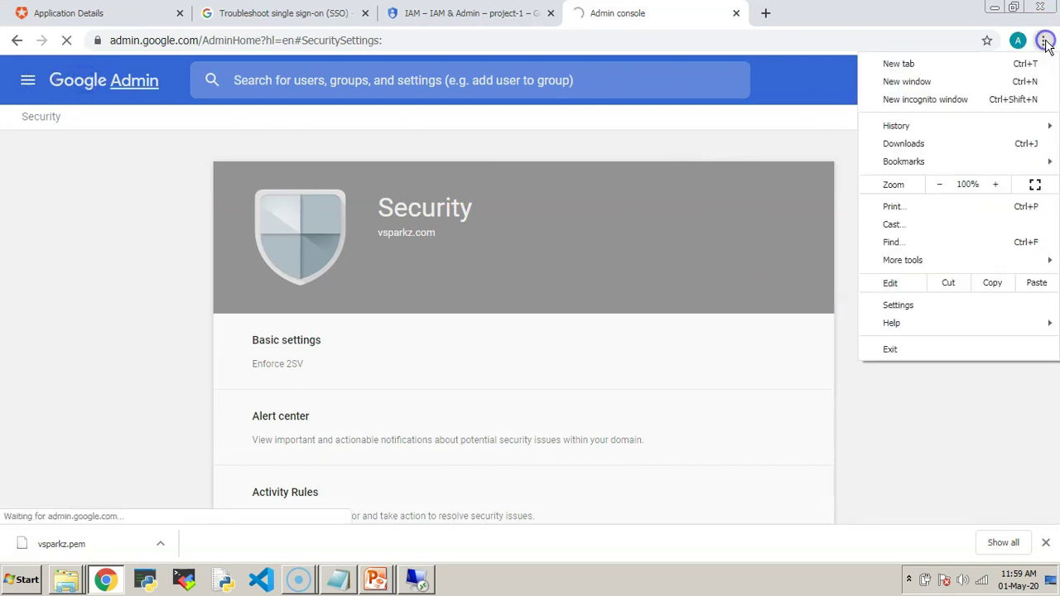
{"action": "left_click", "coordinate": [967, 100]}
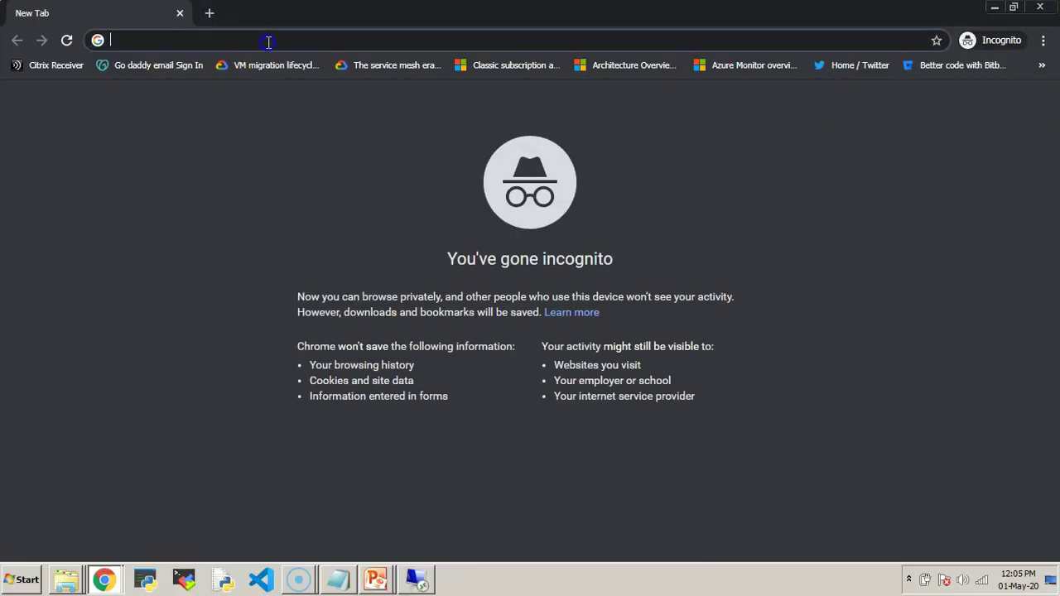
{"action": "type", "text": "console.cloud.google.com"}
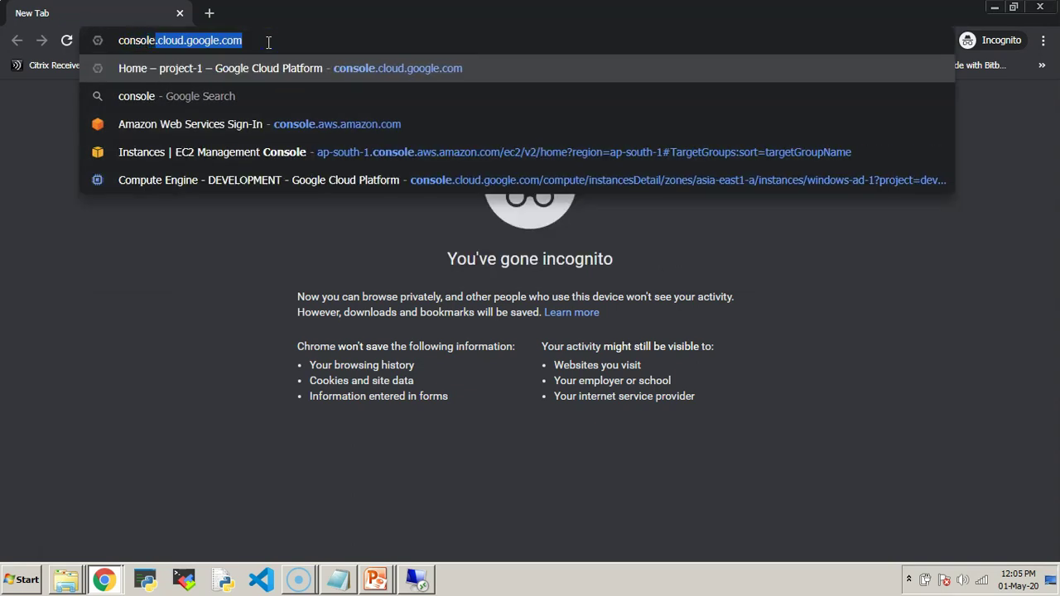
{"action": "key", "text": "Return"}
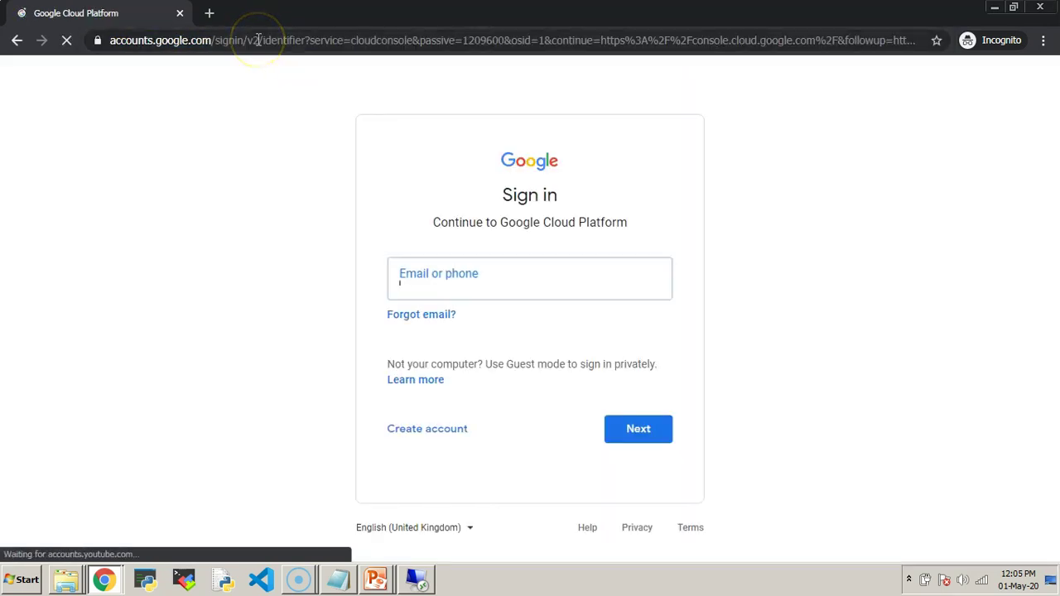
Submit the test user's email to be redirected to Auth0's login
{"action": "left_click", "coordinate": [483, 278]}
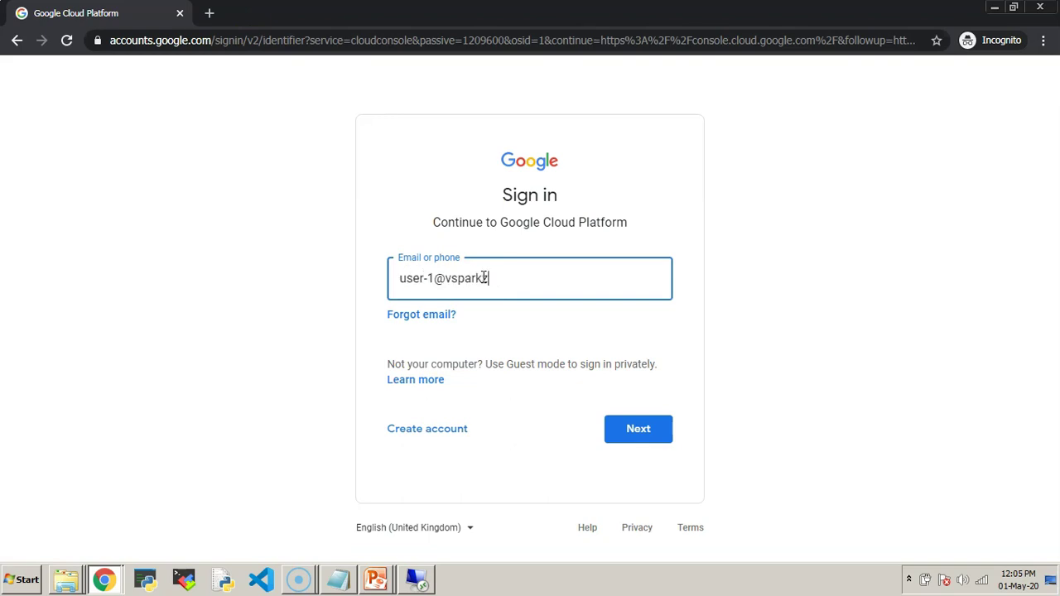
{"action": "key", "text": "Return"}
{"action": "left_click", "coordinate": [517, 379]}
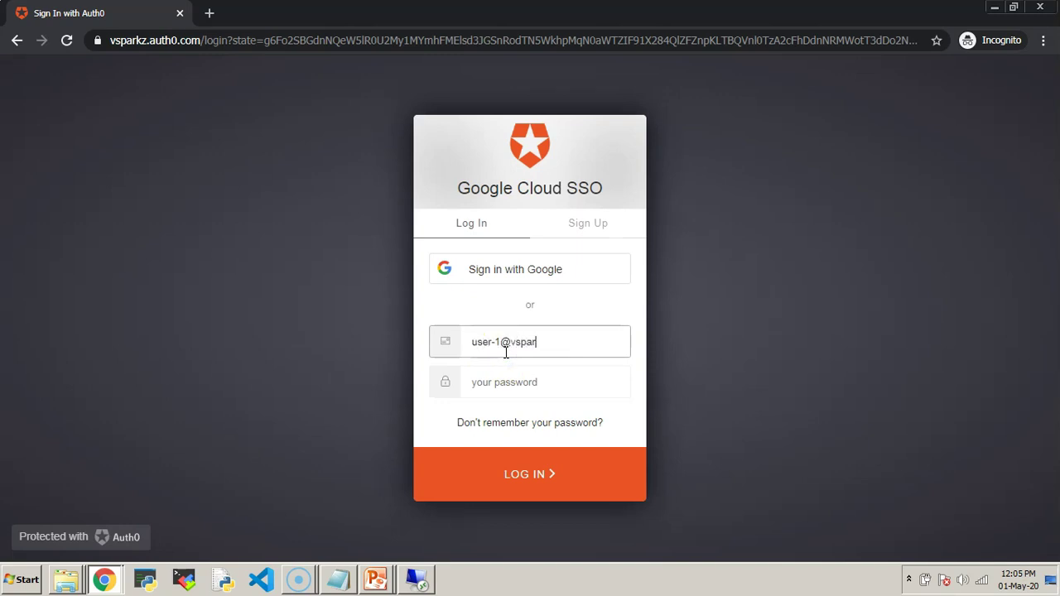
Finish the email, enter username user-1 and its password, and log in via Auth0
{"action": "type", "text": "m"}
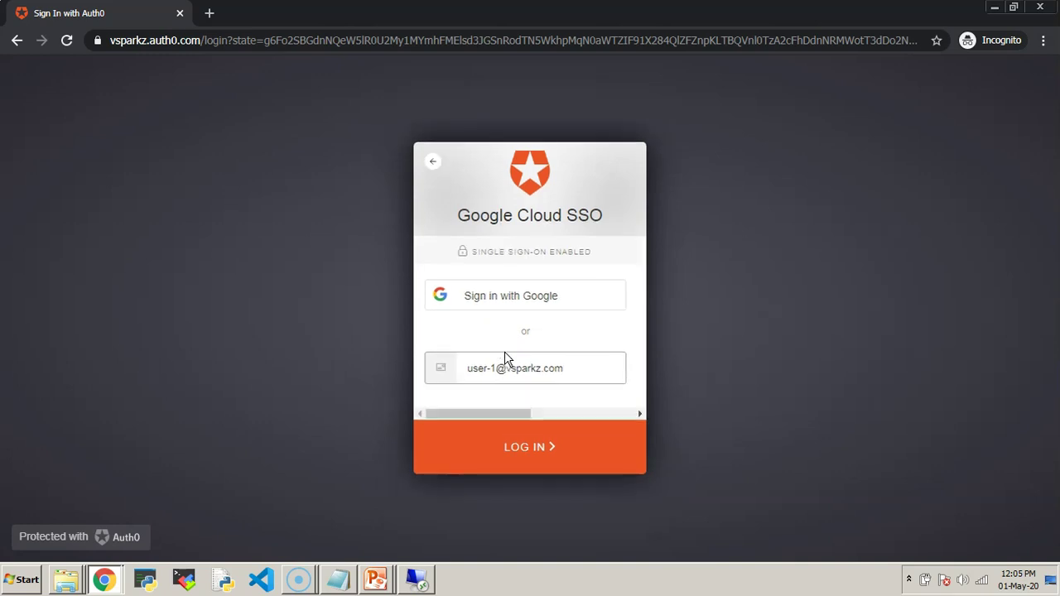
{"action": "left_click", "coordinate": [594, 332]}
{"action": "left_click", "coordinate": [595, 332]}
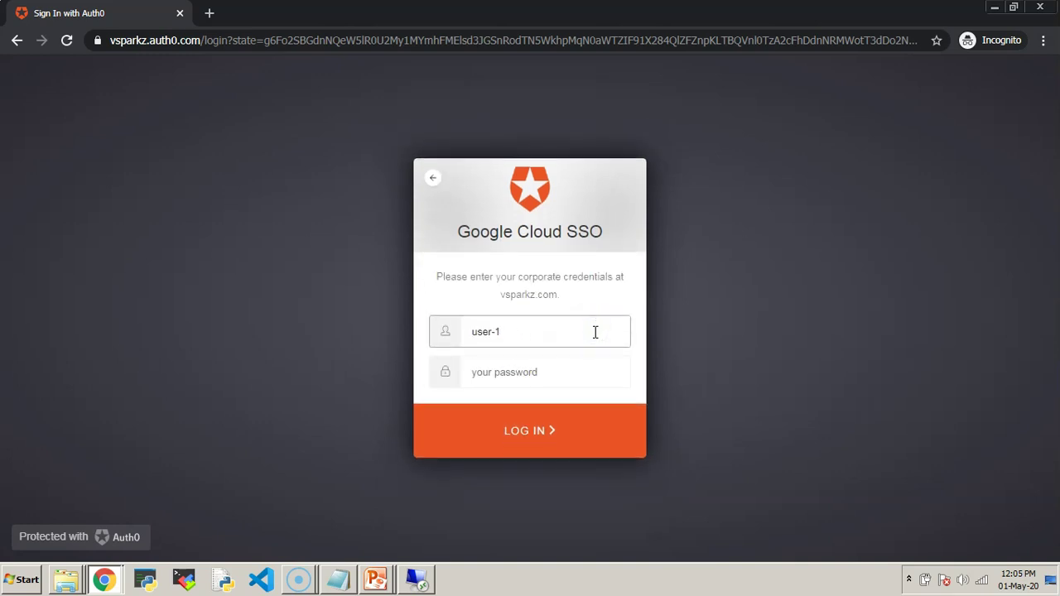
{"action": "left_click", "coordinate": [513, 367]}
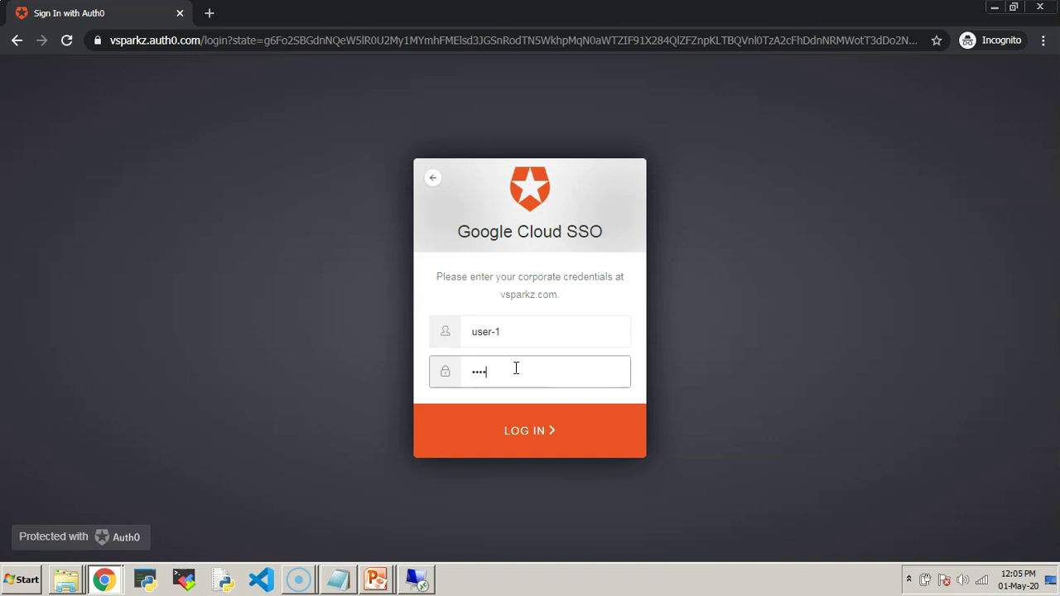
{"action": "left_click", "coordinate": [523, 451]}
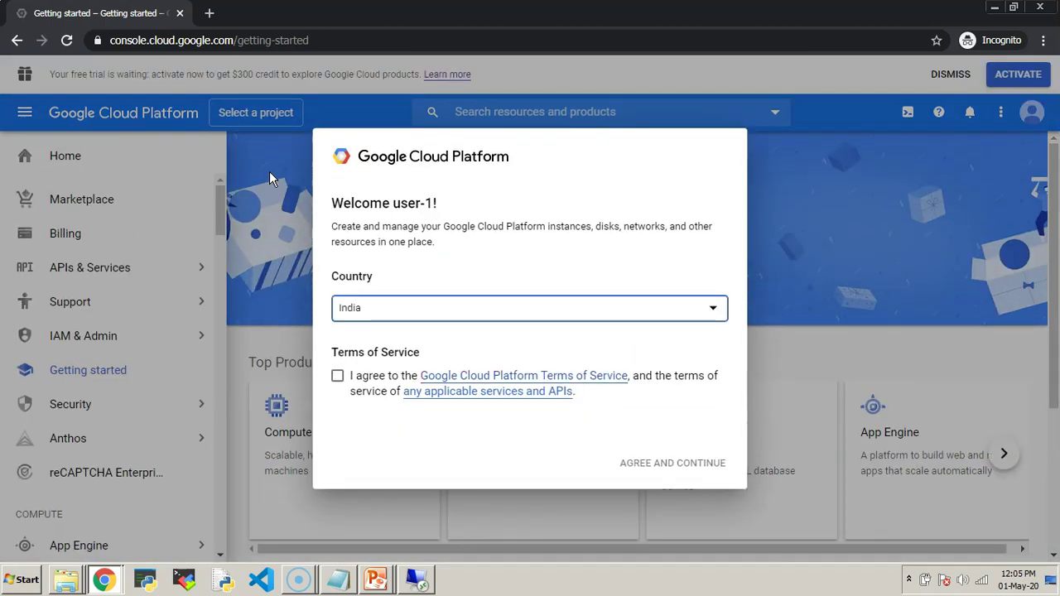
Choose the country, accept the Terms of Service, and dismiss the free trial banner
{"action": "left_click", "coordinate": [406, 300]}
{"action": "left_click", "coordinate": [338, 376]}
{"action": "left_click", "coordinate": [659, 461]}
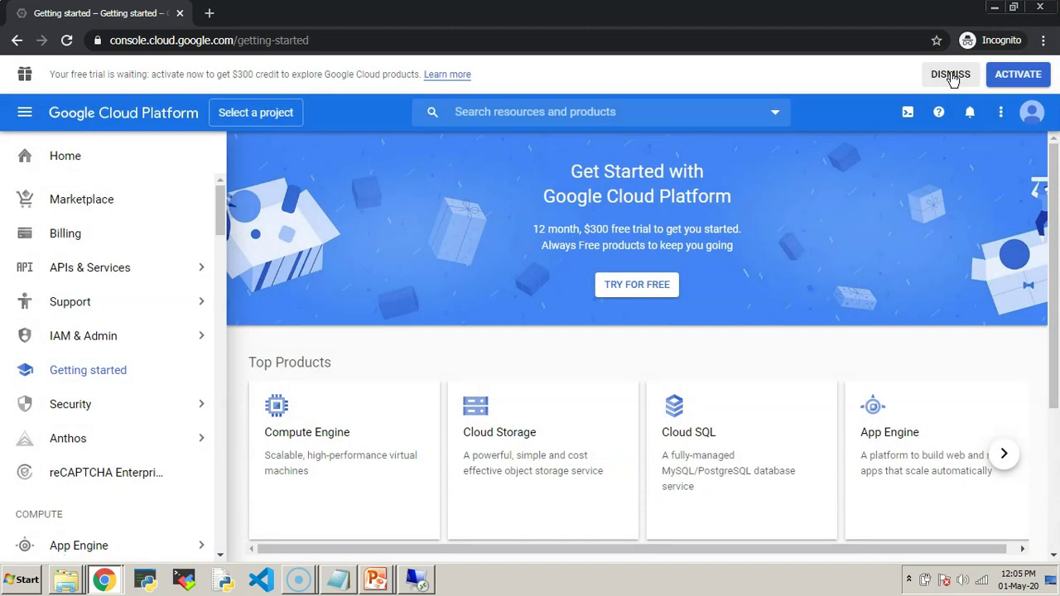
{"action": "left_click", "coordinate": [952, 77]}
Open project-1 under the VSPARKZ.COM organization
{"action": "left_click", "coordinate": [291, 76]}
{"action": "left_click", "coordinate": [348, 189]}
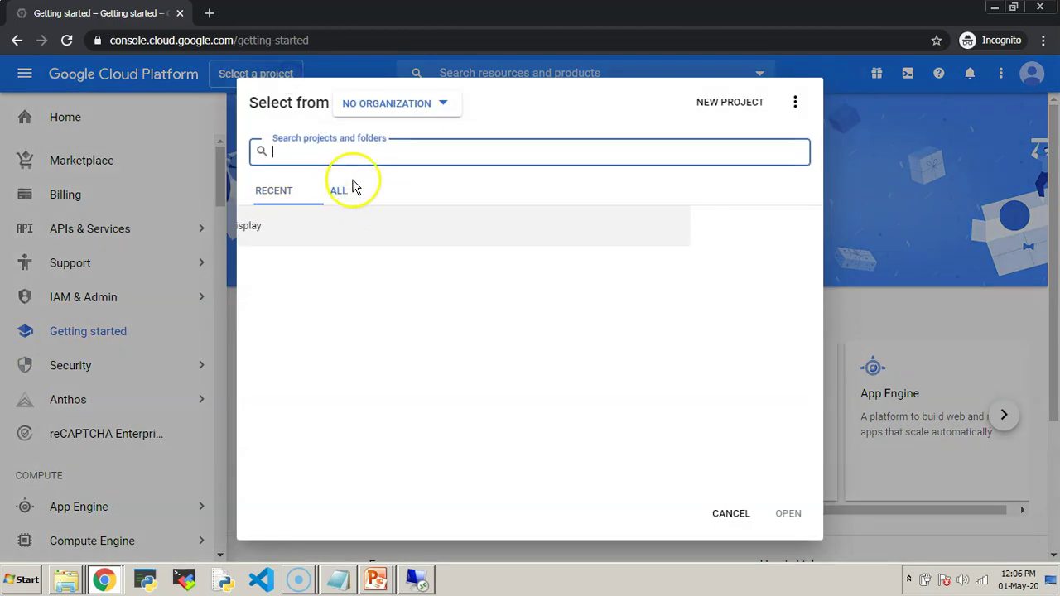
{"action": "left_click", "coordinate": [439, 105]}
{"action": "left_click", "coordinate": [387, 133]}
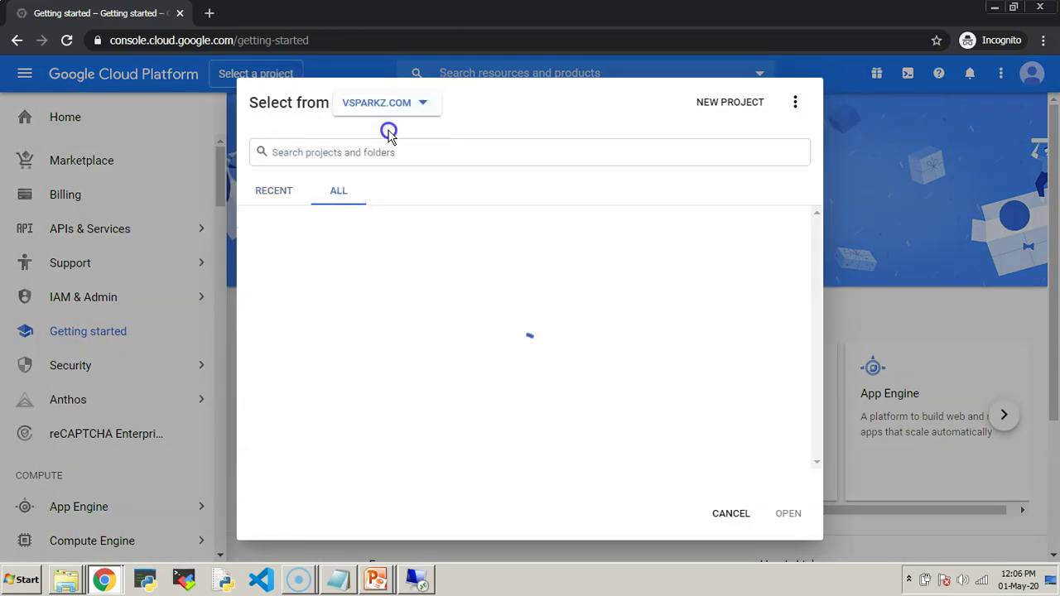
{"action": "left_click", "coordinate": [328, 266]}
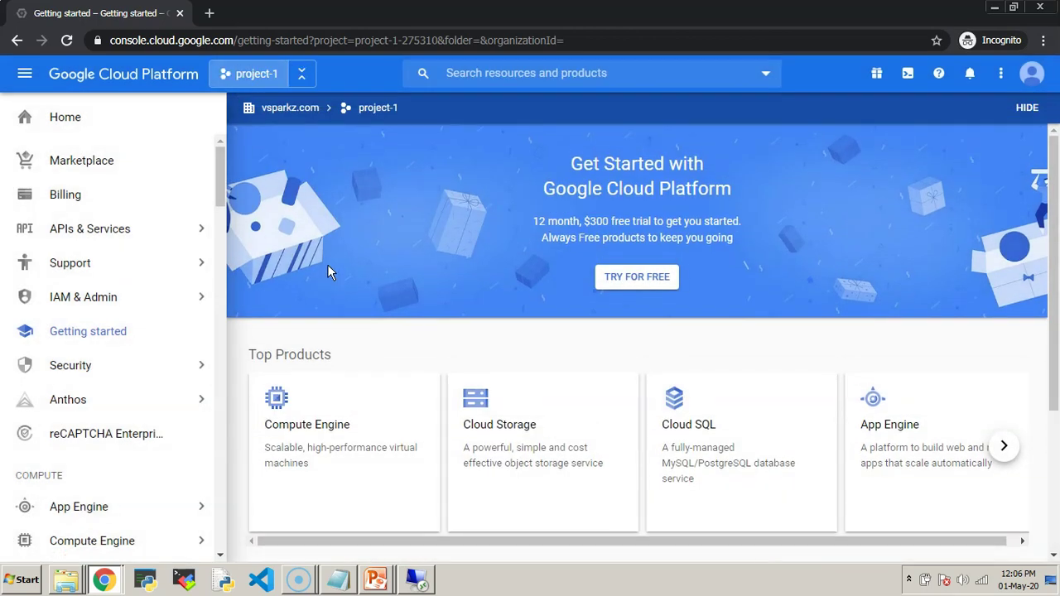
Try creating a VM instance in Compute Engine, then advance the slideshow to the Summary slide
{"action": "left_click", "coordinate": [107, 543]}
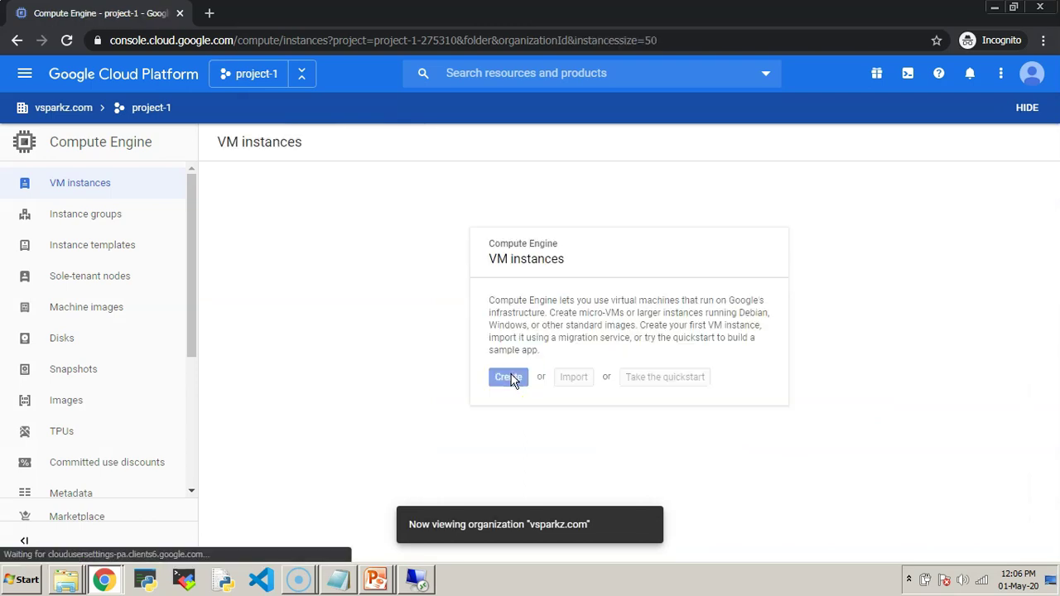
{"action": "left_click", "coordinate": [516, 379]}
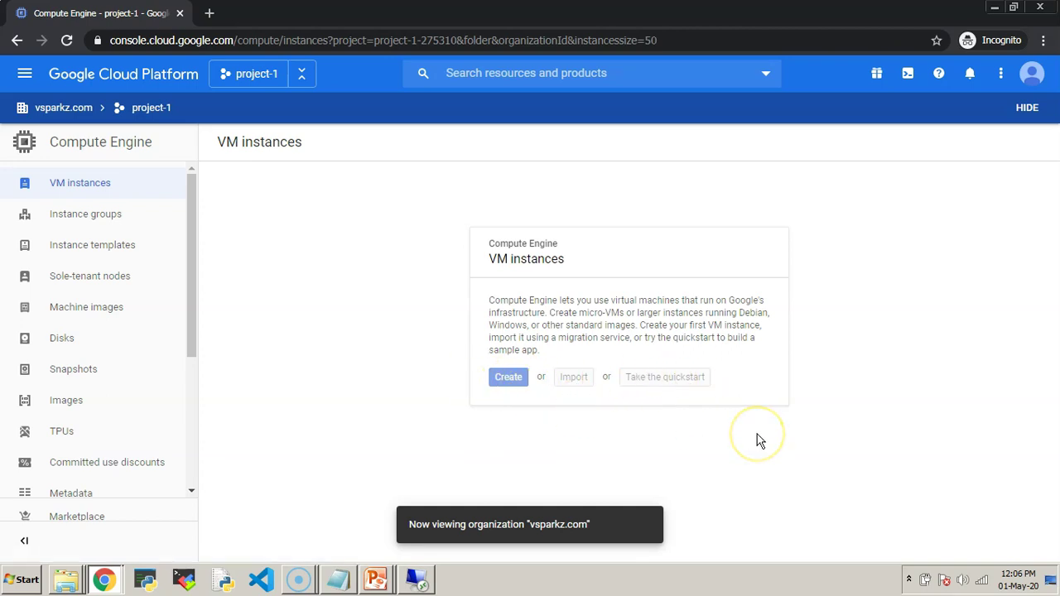
{"action": "key", "text": "alt+Tab"}
{"action": "key", "text": "alt+Tab"}
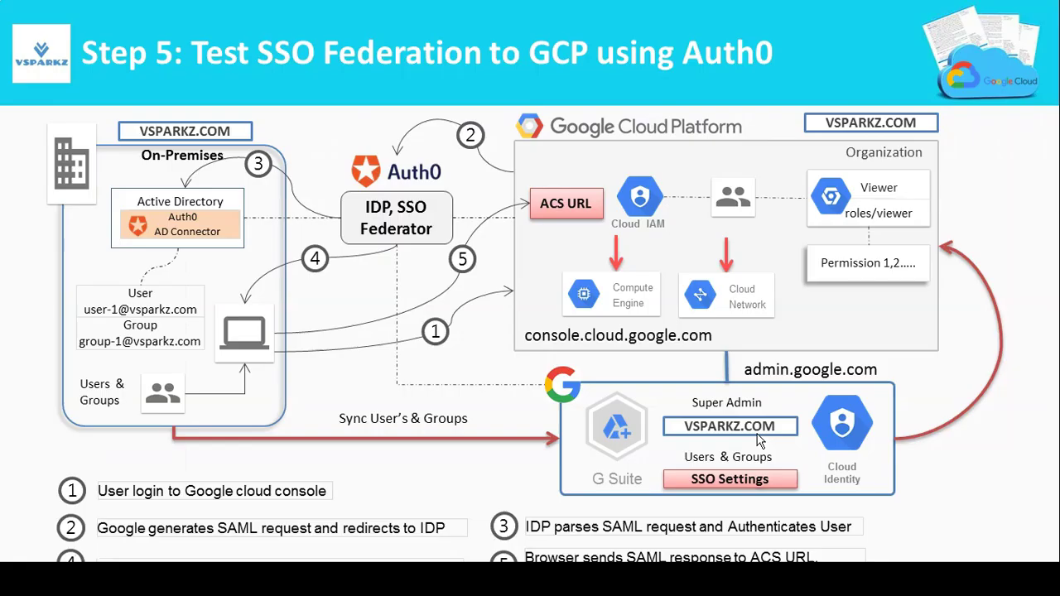
{"action": "left_click", "coordinate": [962, 515]}
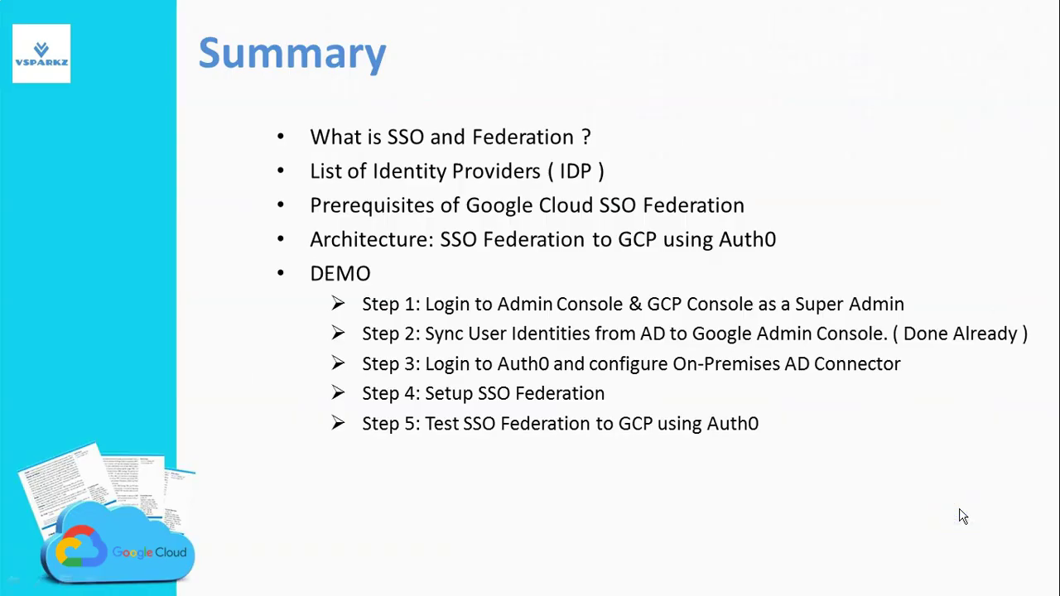